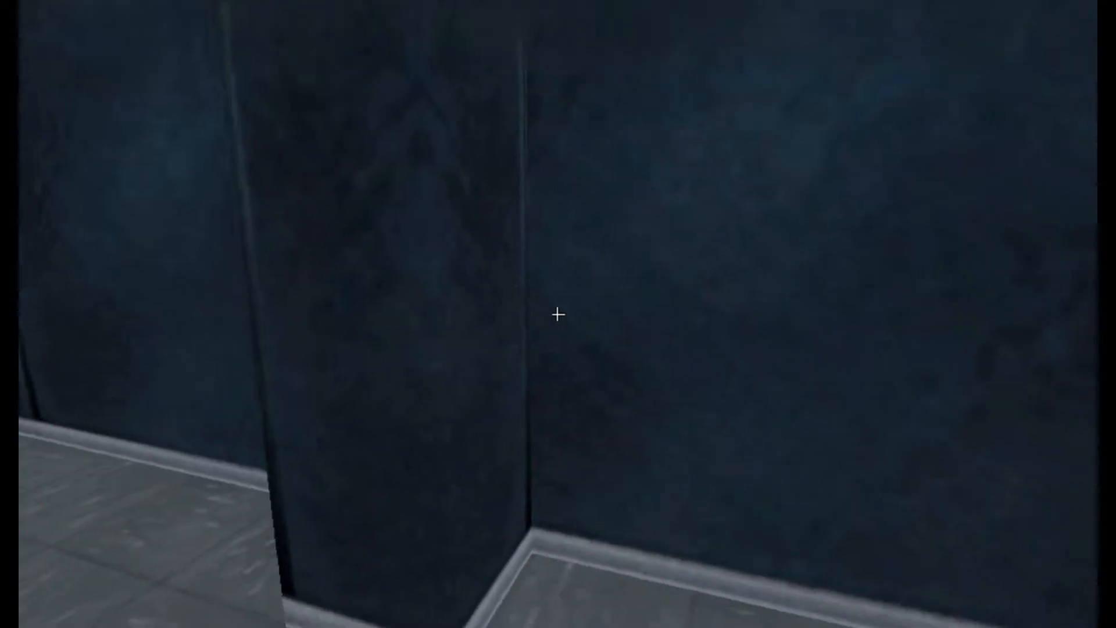
# Step: Move the wall pillar sideways along the blue panelled wall, past the vertical panel seam
pyautogui.press('z')
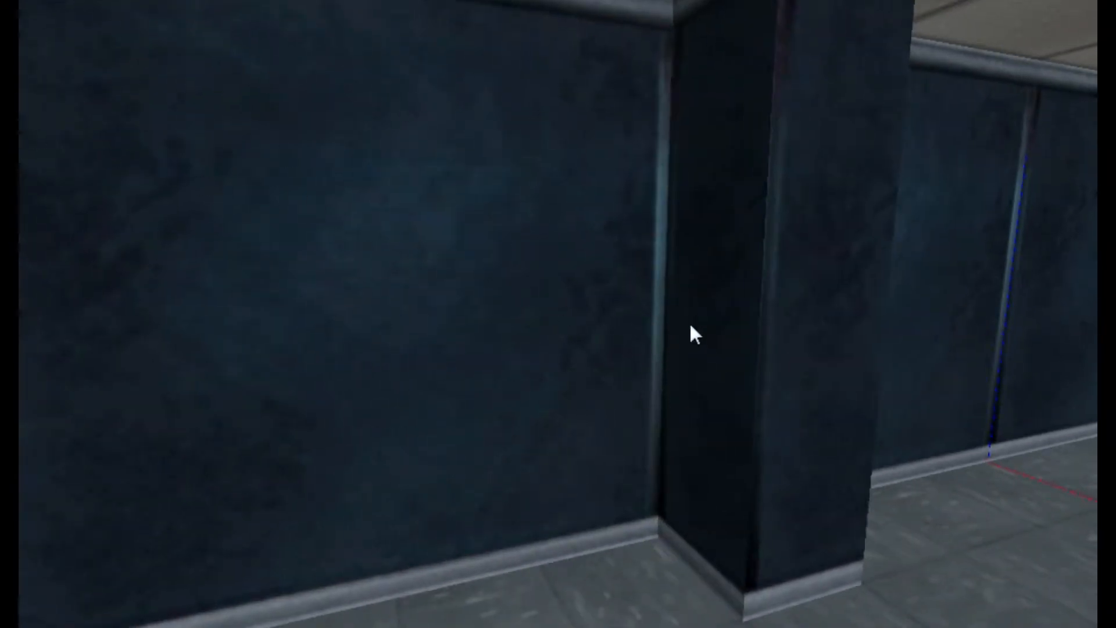
pyautogui.click(740, 362)
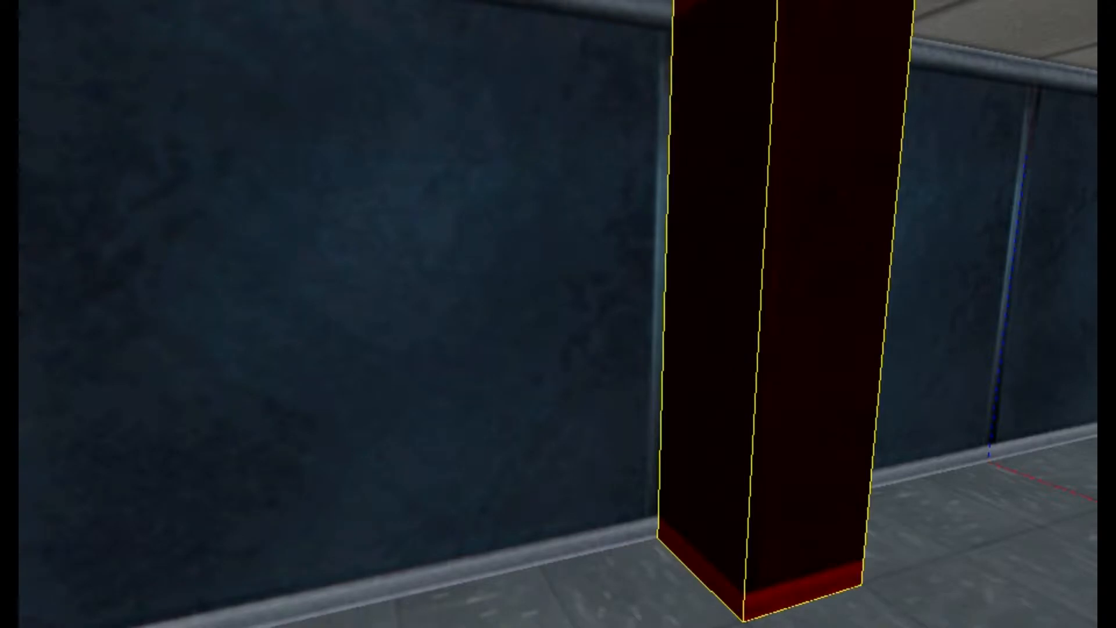
pyautogui.press('Right')
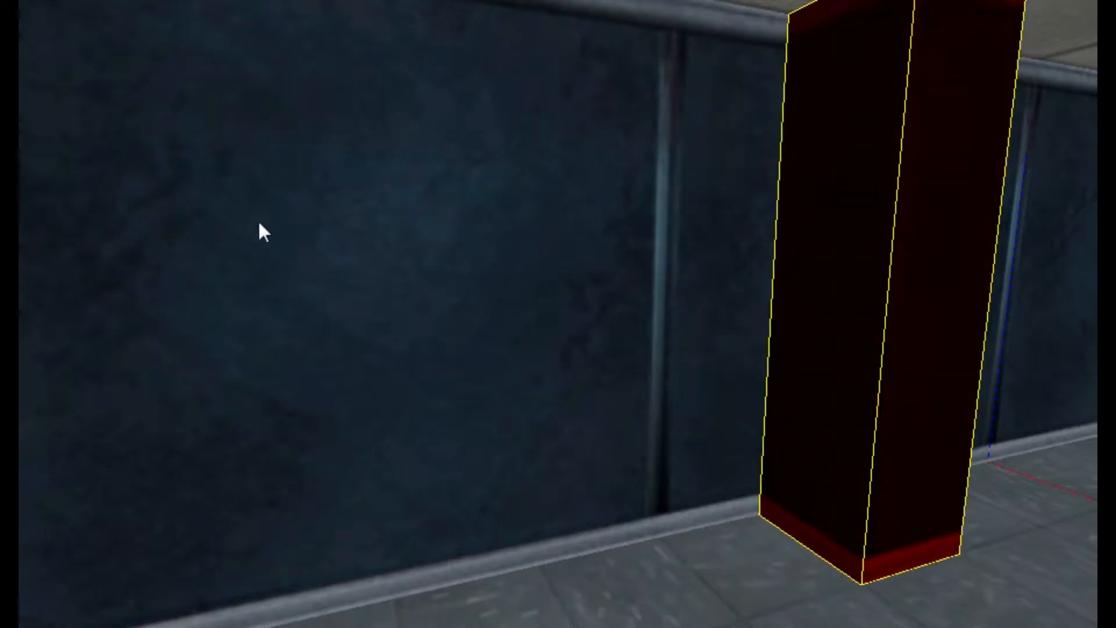
pyautogui.press('Escape')
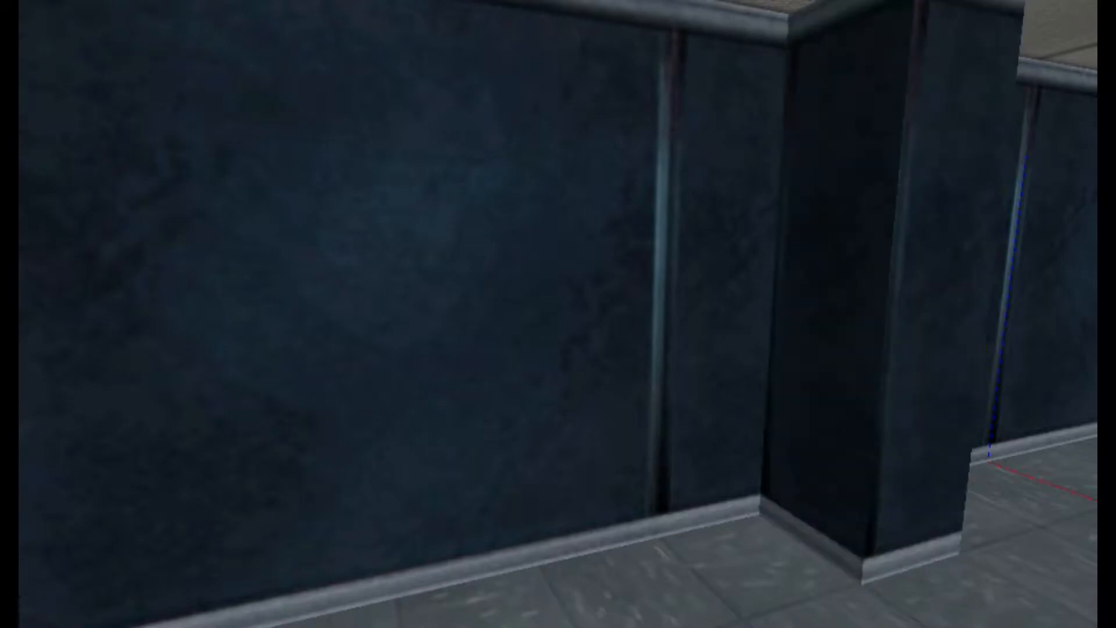
pyautogui.press('z')
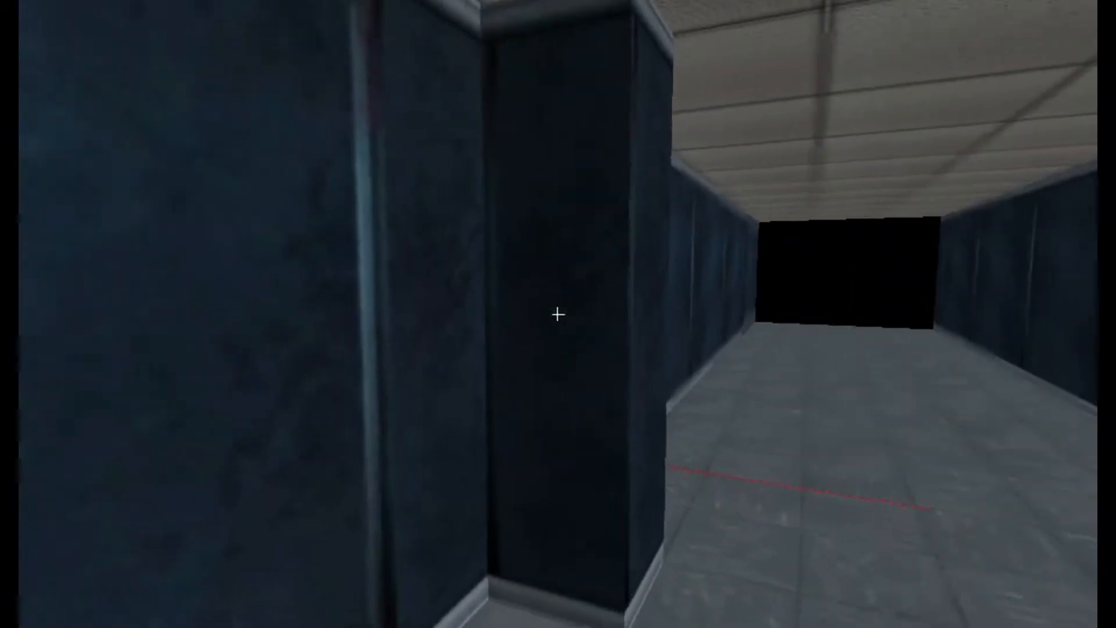
# Step: Copy the pillar and place the duplicate against the opposite corridor wall, directly facing the original
pyautogui.press('d')
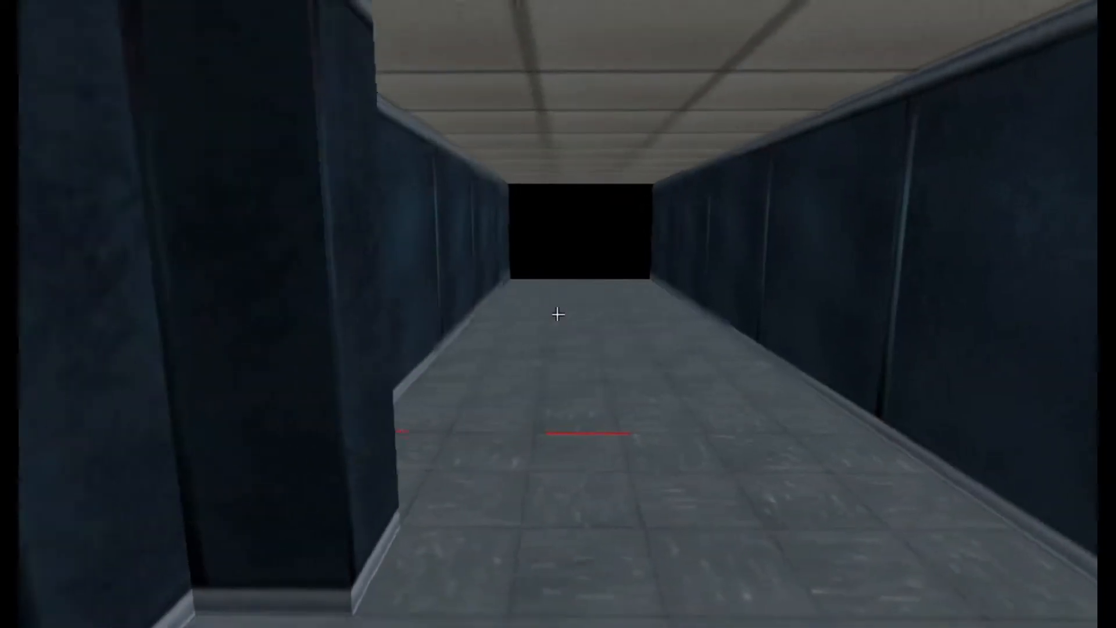
pyautogui.press('z')
pyautogui.click(283, 237)
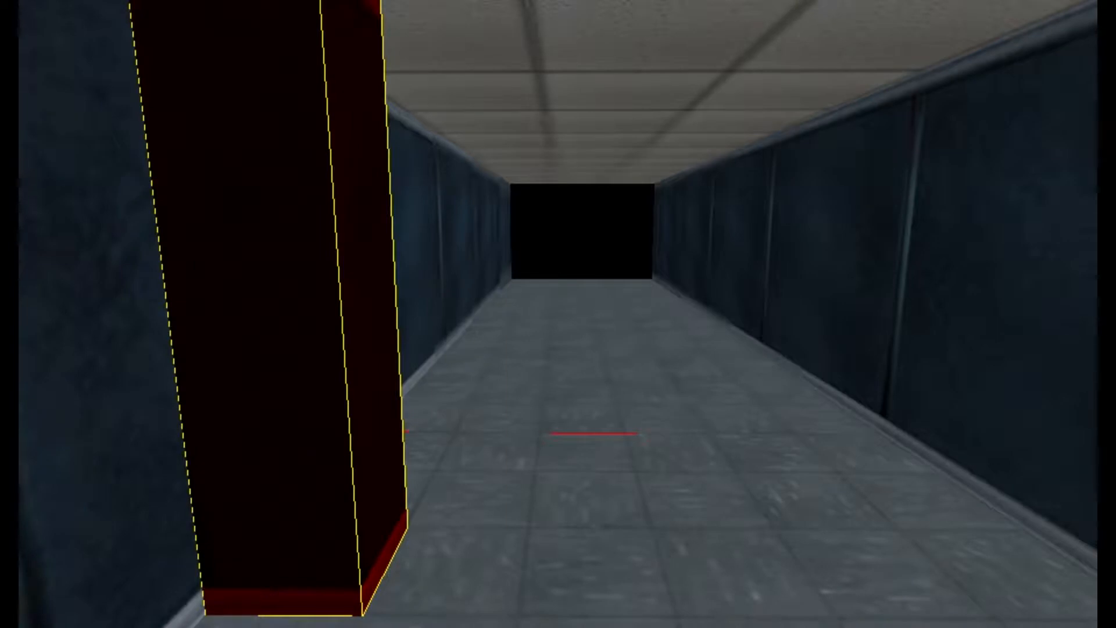
pyautogui.press('Escape')
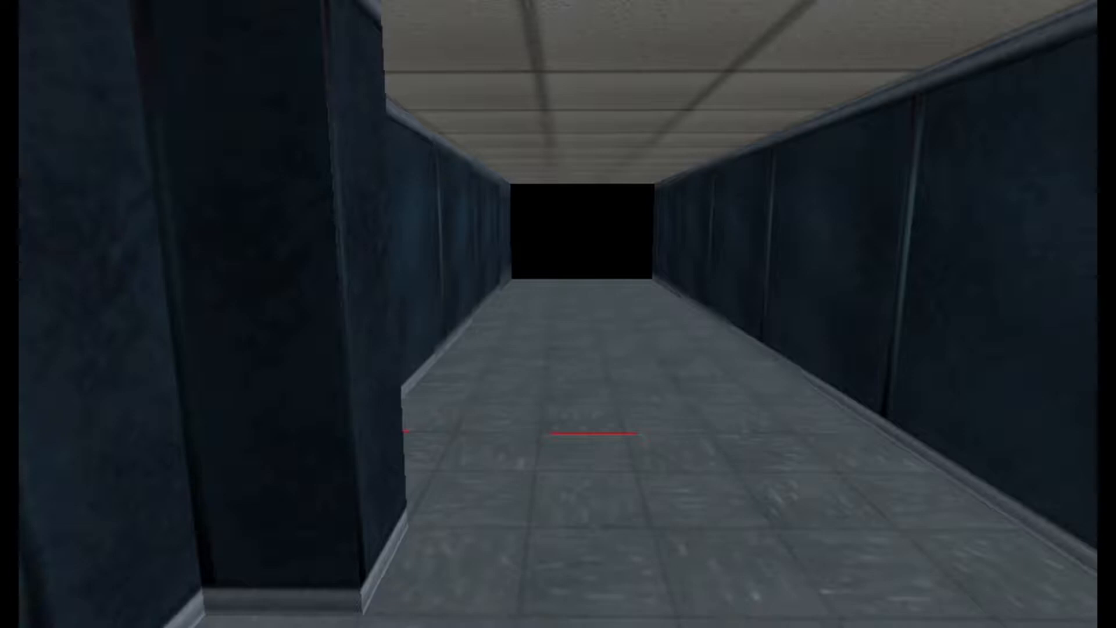
pyautogui.hotkey('ctrl', 'v')
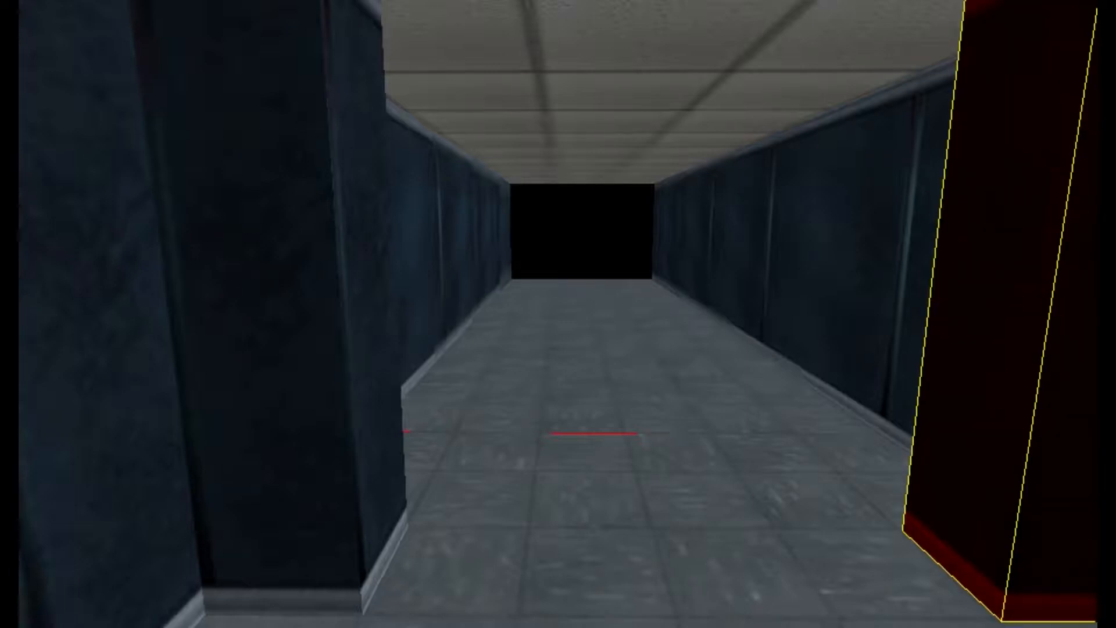
pyautogui.press('Escape')
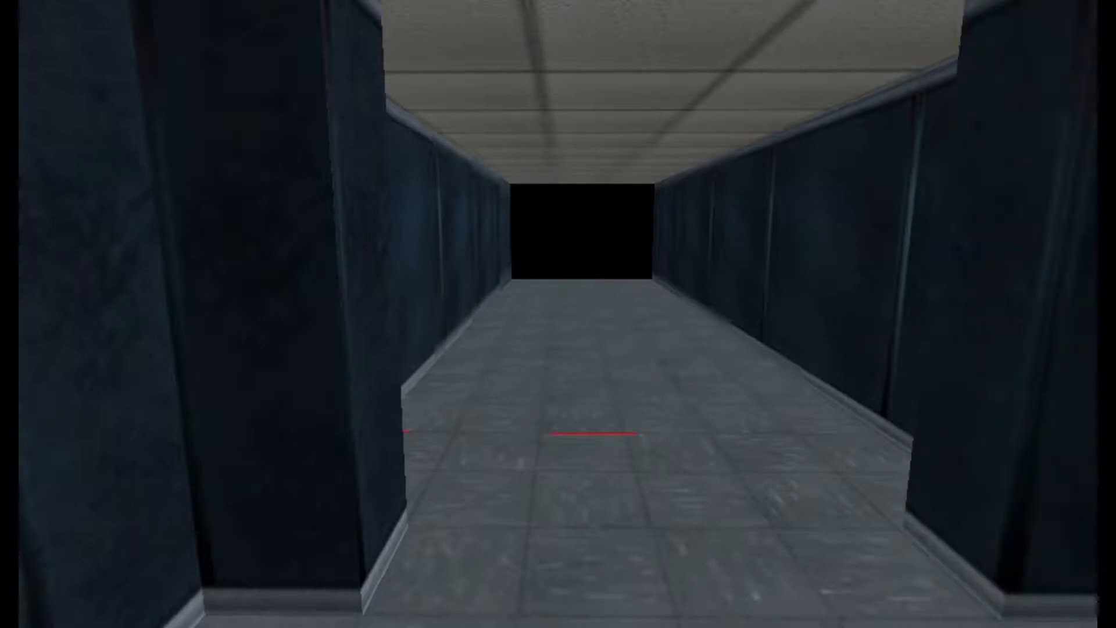
# Step: Select both facing pillars and duplicate the pair farther down the corridor along the same walls
pyautogui.press('z')
pyautogui.press('s')
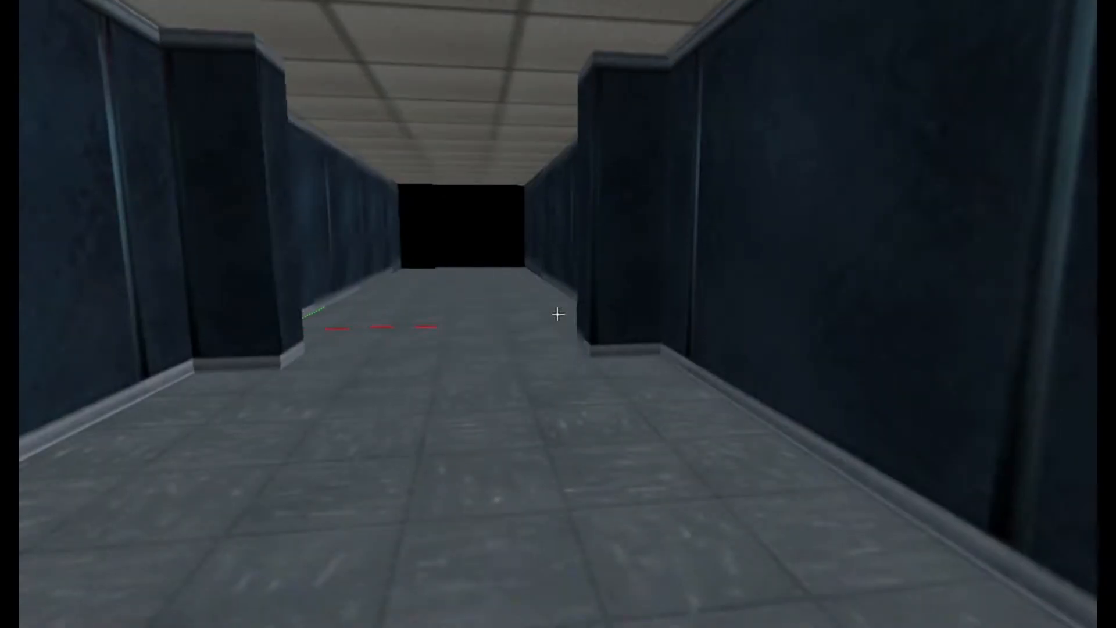
pyautogui.press('s')
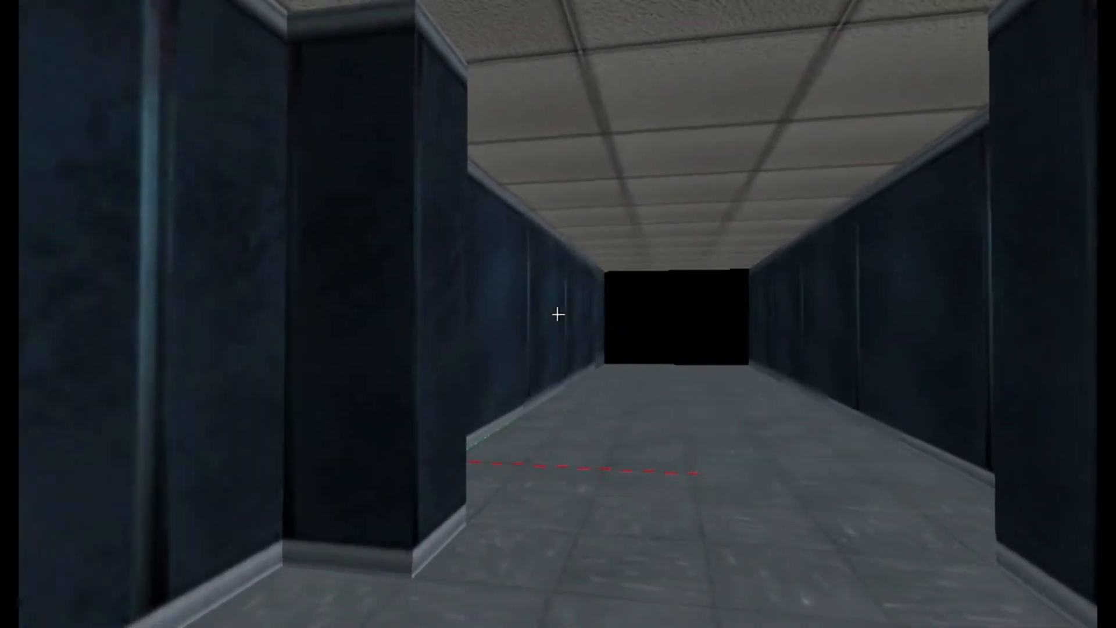
pyautogui.press('z')
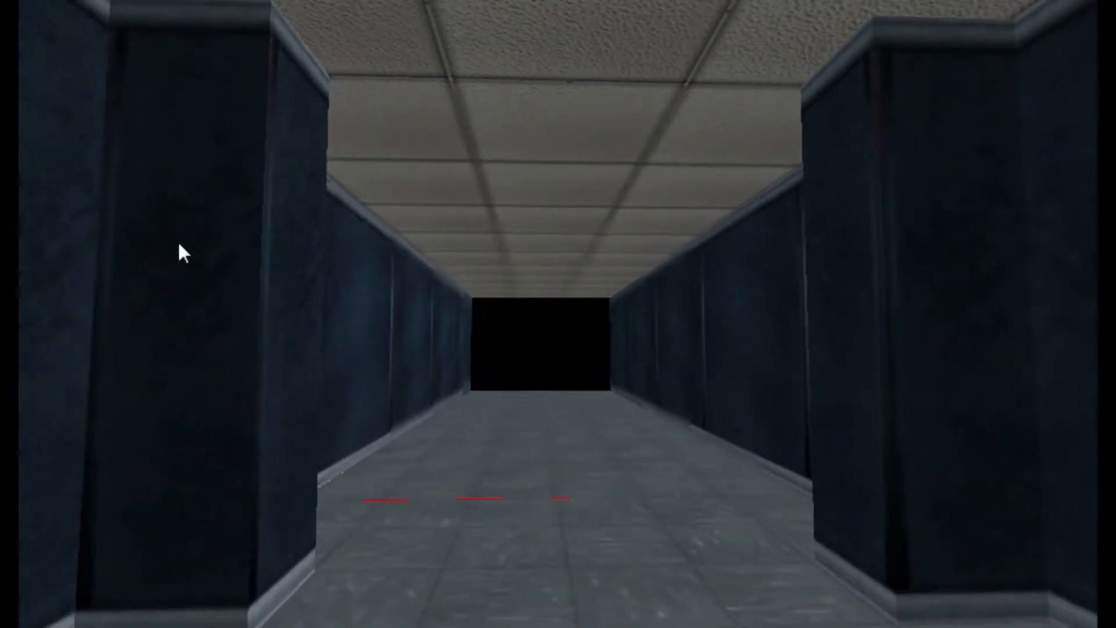
pyautogui.click(180, 252)
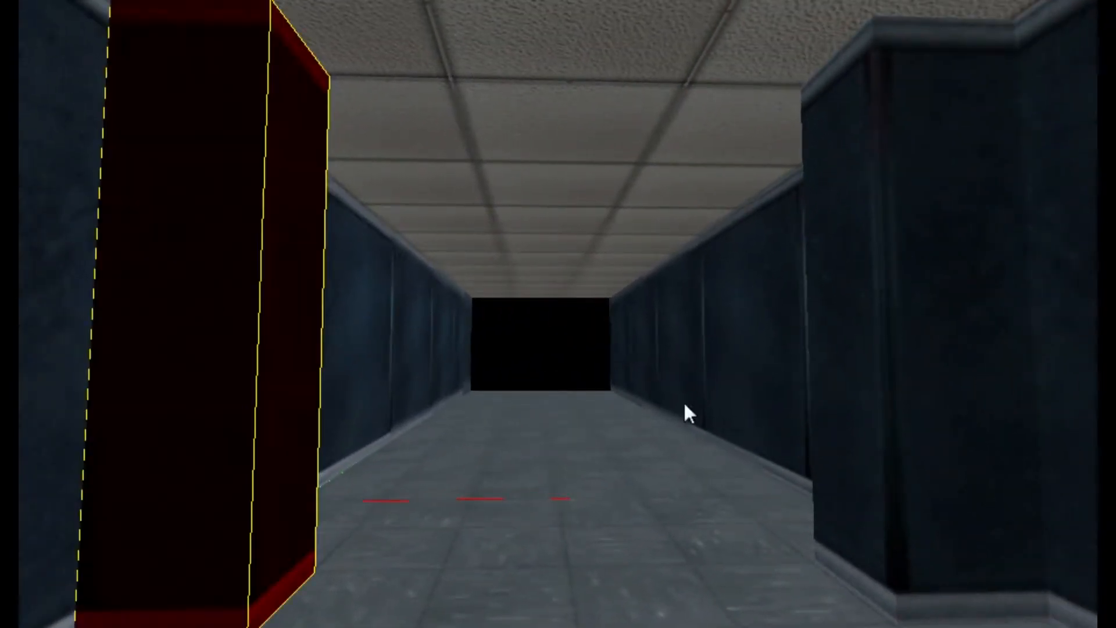
pyautogui.keyDown('ctrl'); pyautogui.click(944, 456); pyautogui.keyUp('ctrl')
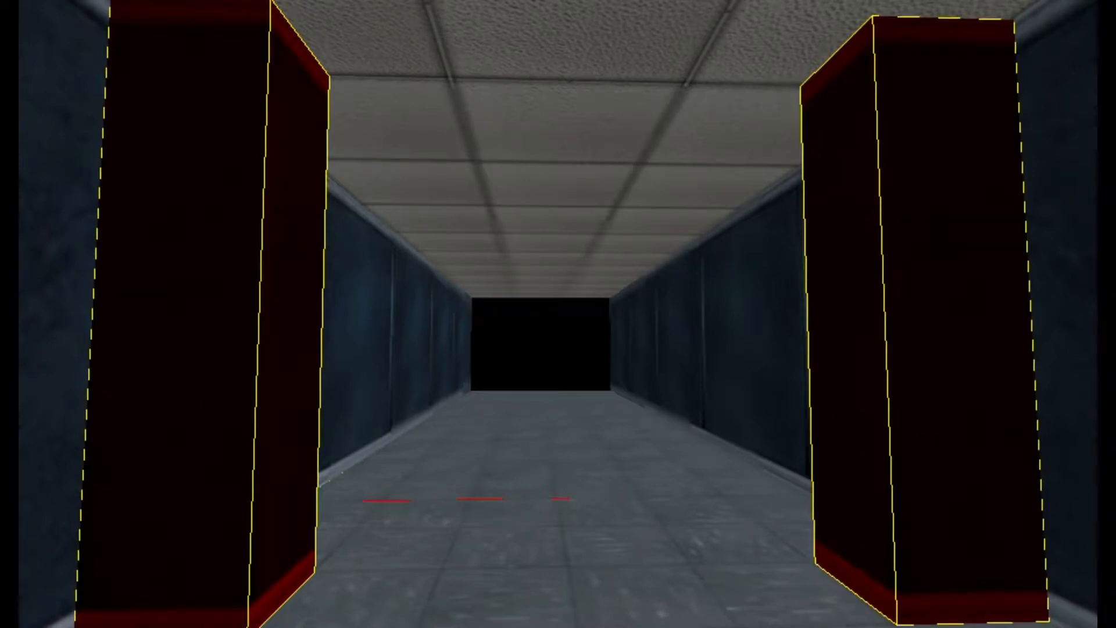
pyautogui.press('Escape')
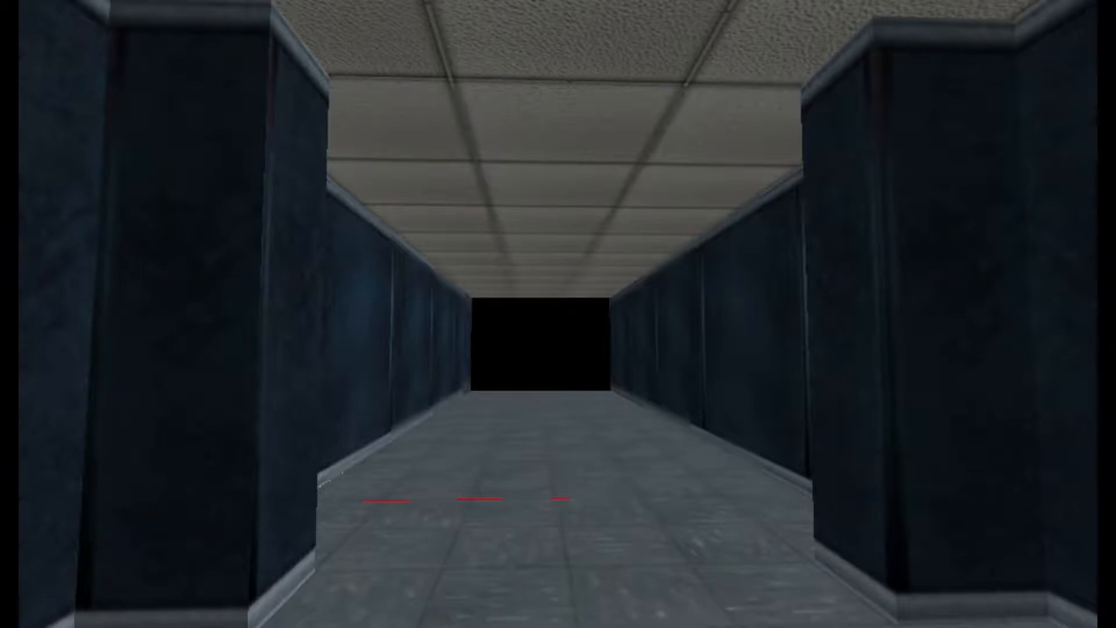
pyautogui.hotkey('ctrl', 'z')
pyautogui.press('Escape')
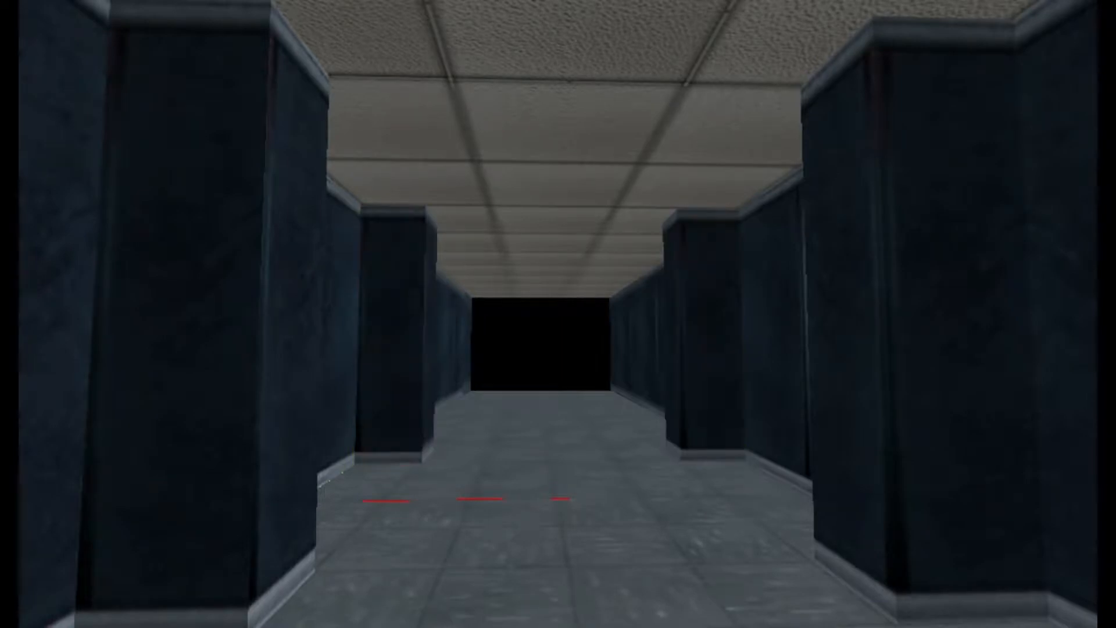
# Step: Place a twin-head emergency light model in the corridor and flip it horizontally
pyautogui.click(50, 135)
pyautogui.press('w')
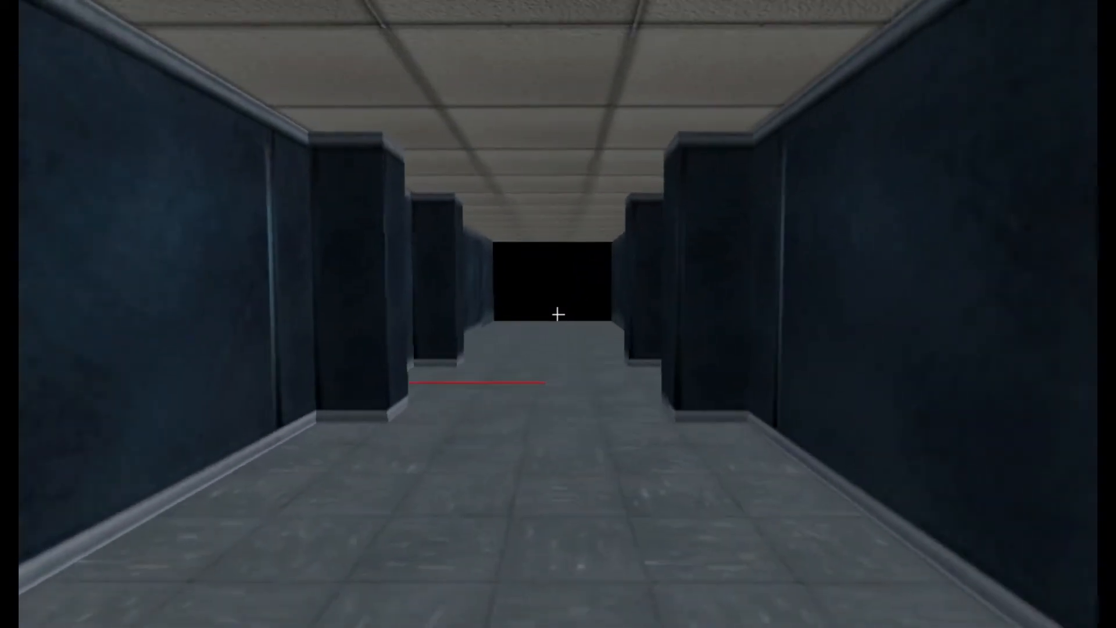
pyautogui.press('w')
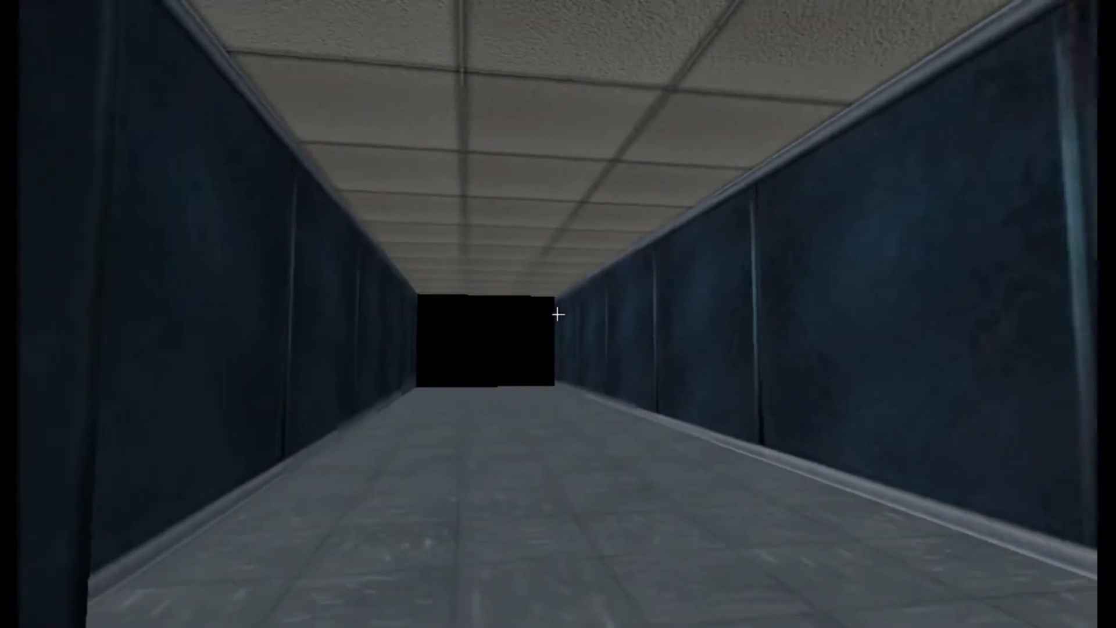
pyautogui.press('w')
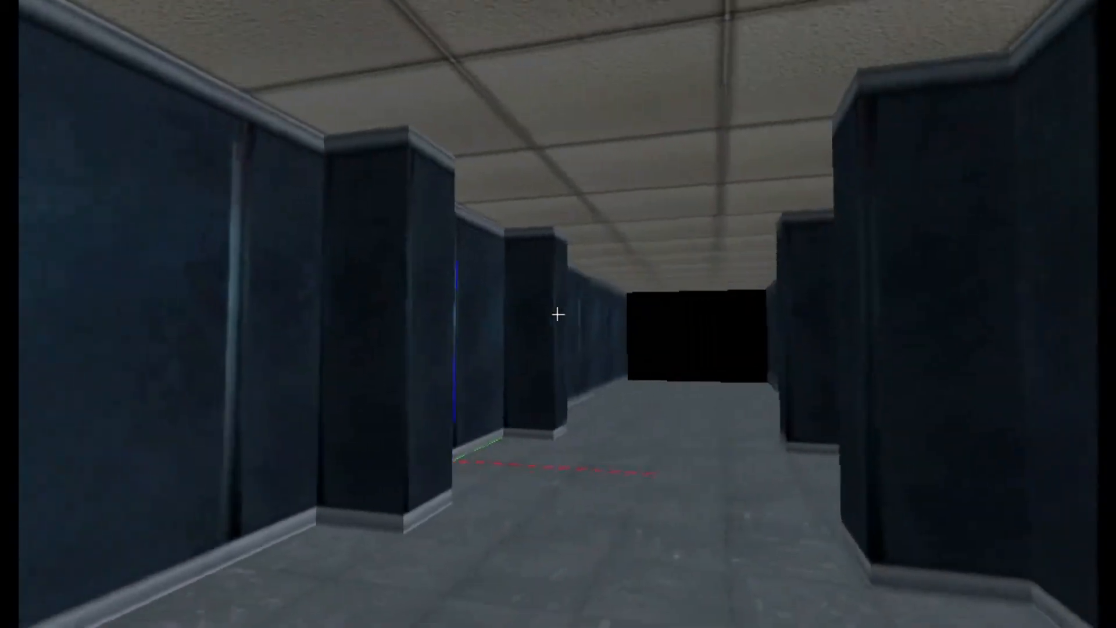
pyautogui.press('w')
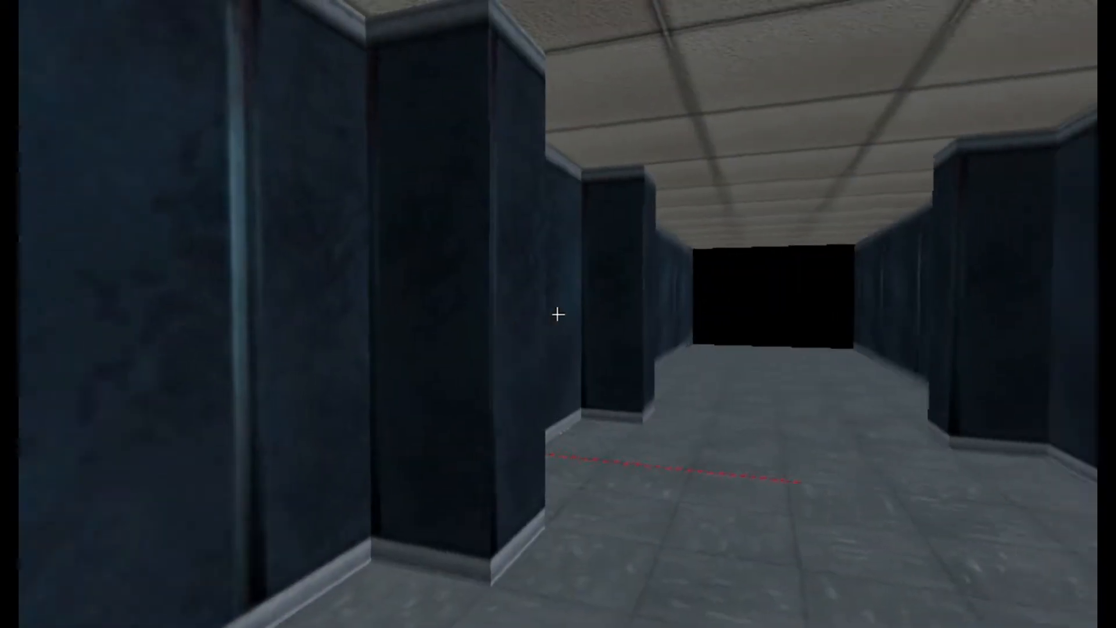
pyautogui.press('w')
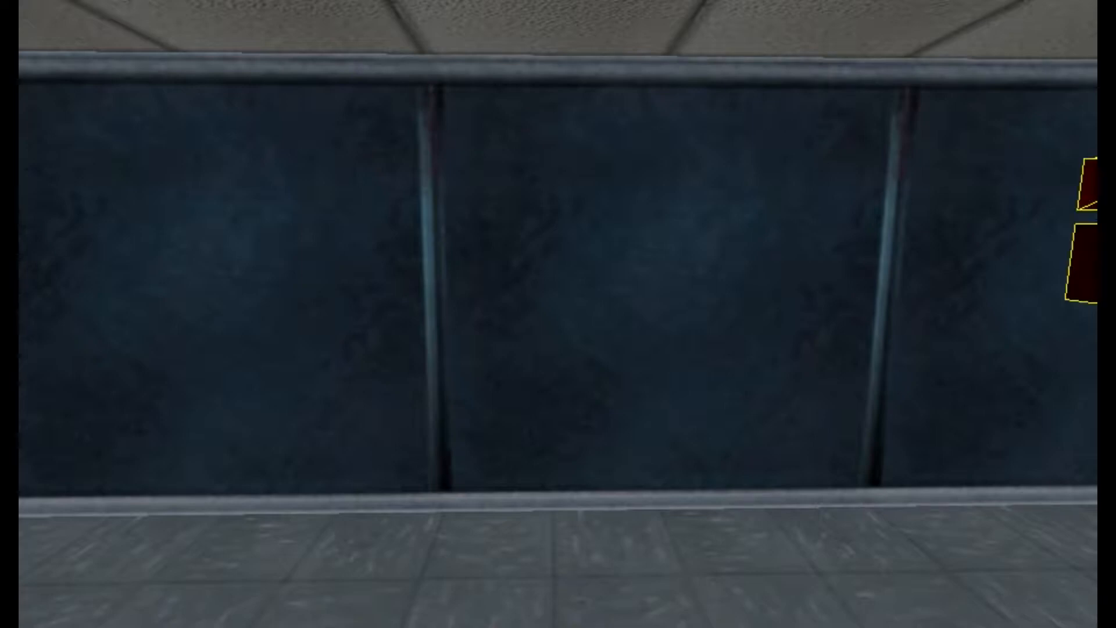
pyautogui.press('Right')
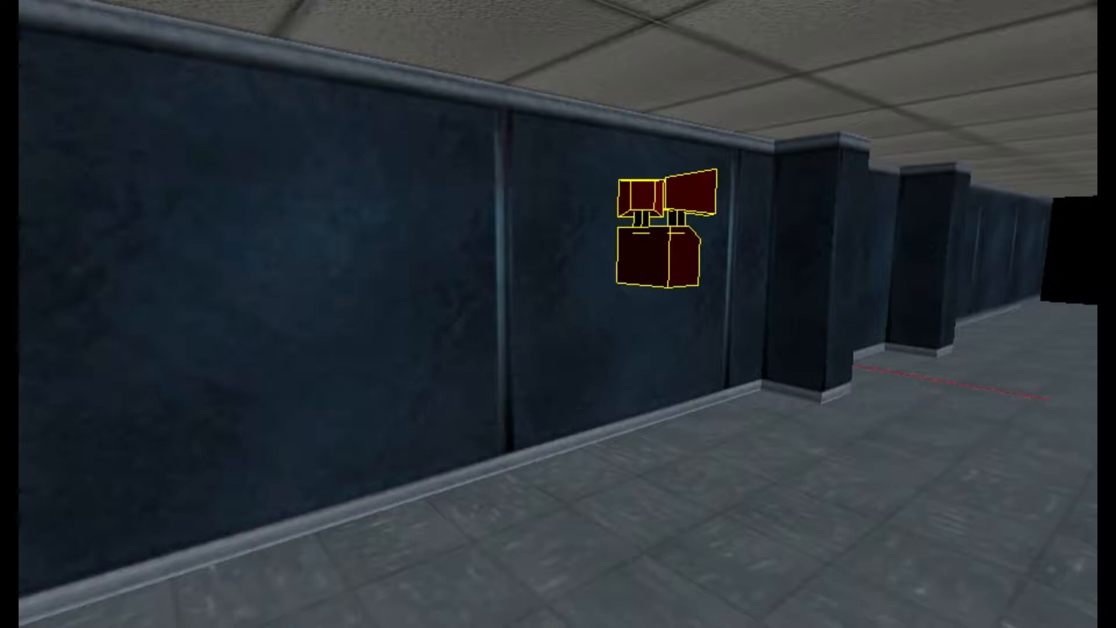
pyautogui.hotkey('ctrl', 'l')
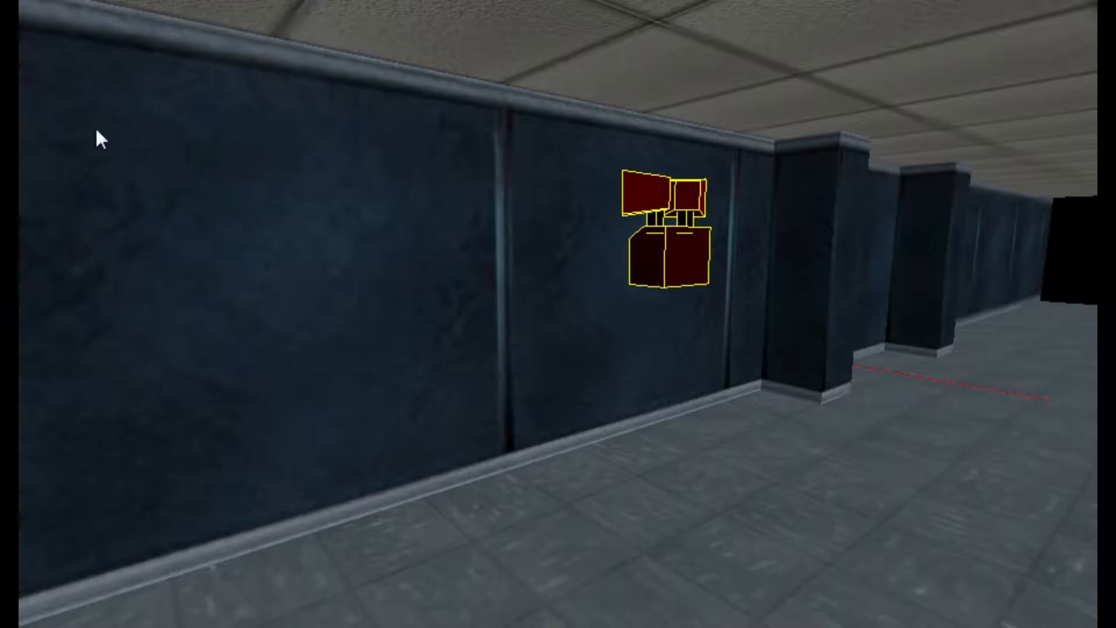
# Step: Raise the emergency light on the corridor wall until its lamps sit just below the ceiling
pyautogui.press('z')
pyautogui.press('a')
pyautogui.press('z')
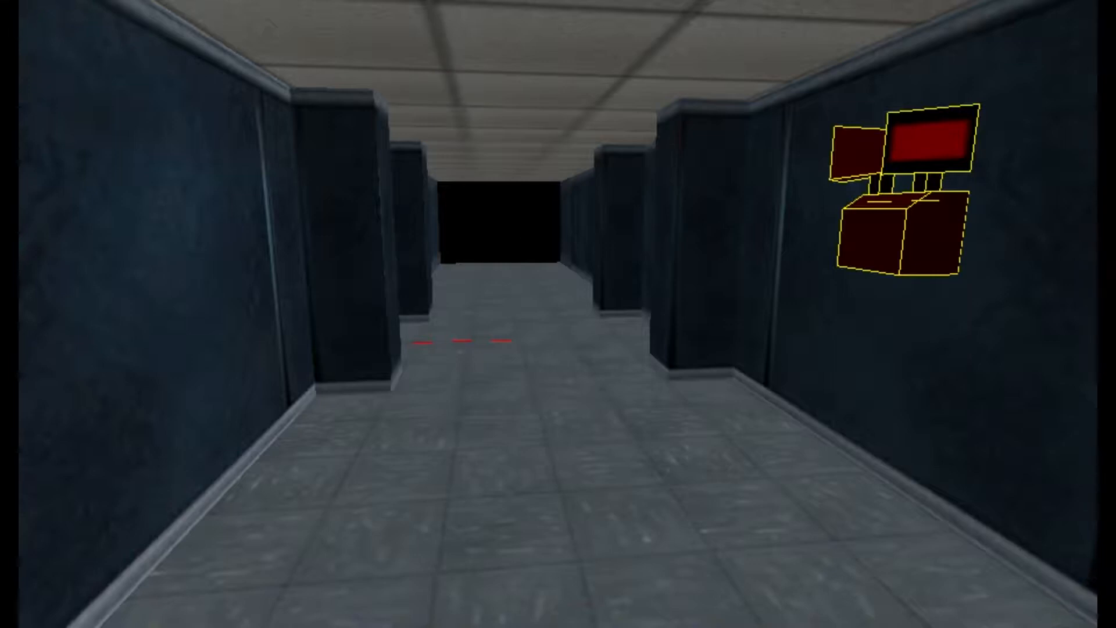
pyautogui.press('Up')
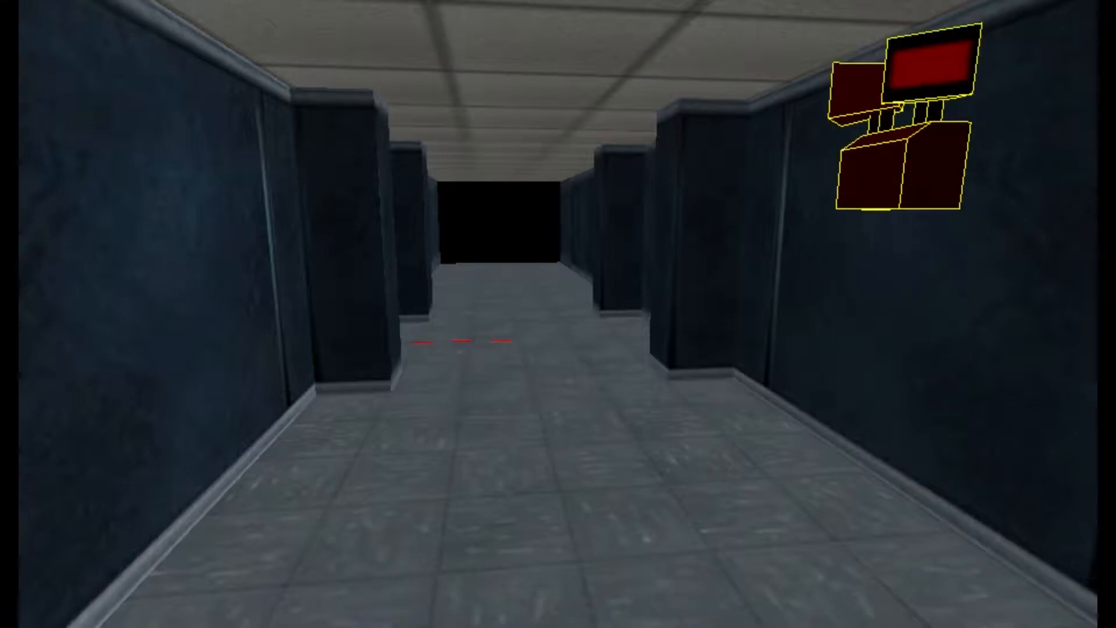
pyautogui.press('Escape')
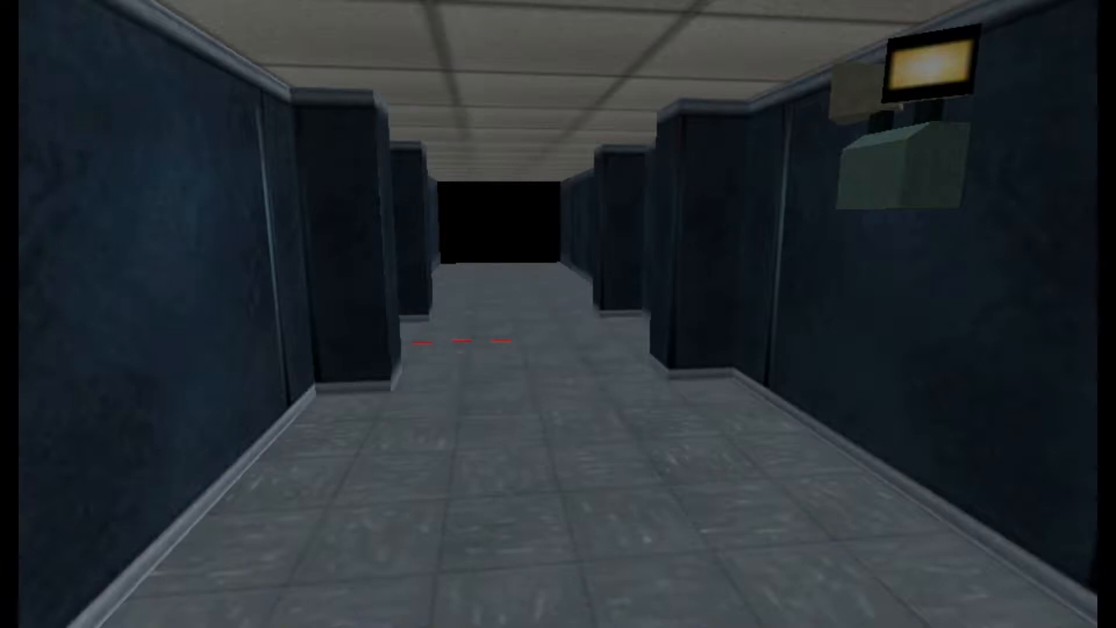
# Step: Delete the twin-head emergency light from the corridor wall
pyautogui.press('z')
pyautogui.press('d')
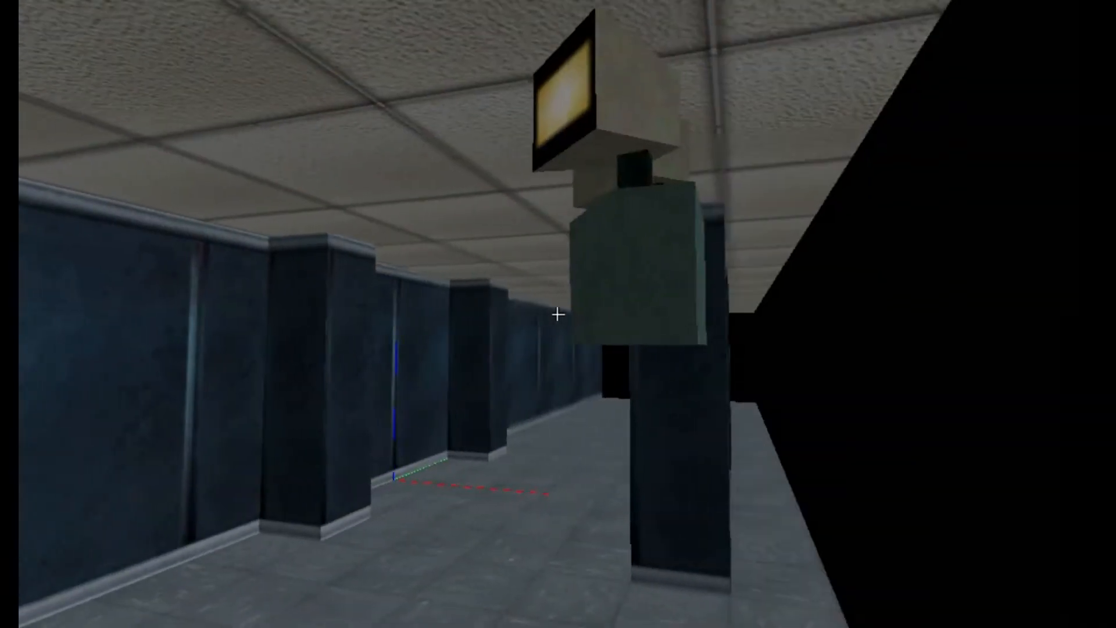
pyautogui.press('a')
pyautogui.press('s')
pyautogui.press('a')
pyautogui.press('z')
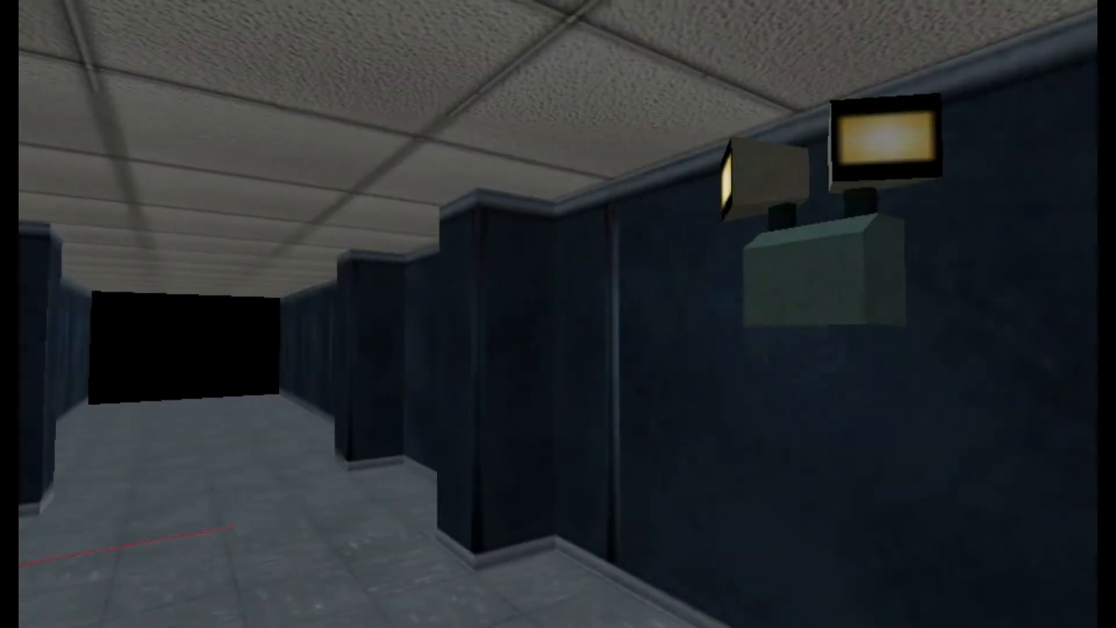
pyautogui.click(803, 285)
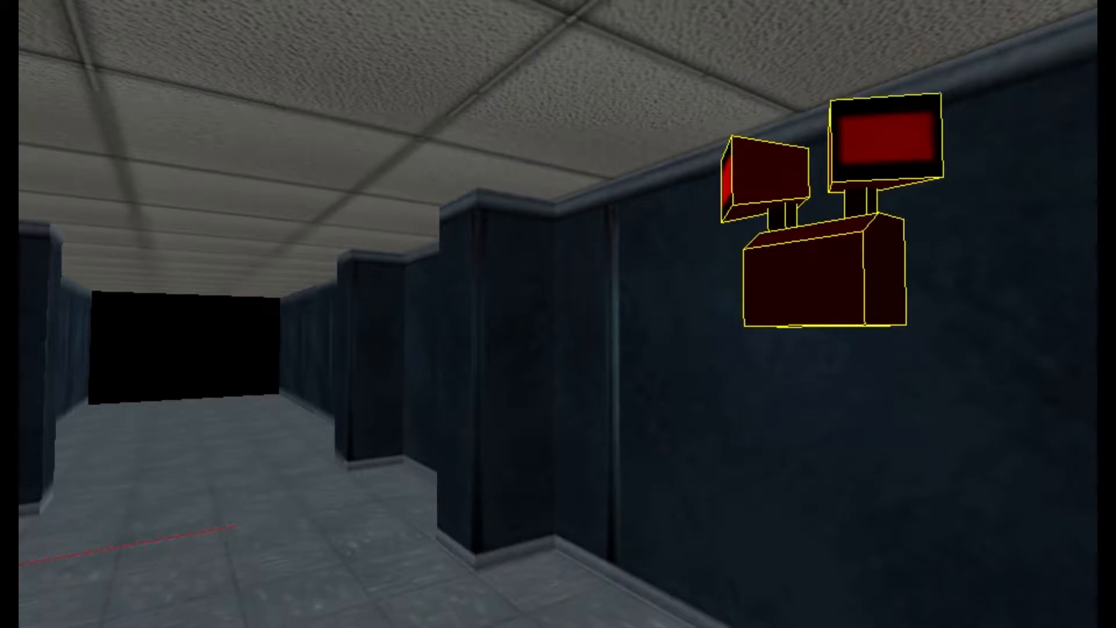
pyautogui.press('Delete')
pyautogui.press('z')
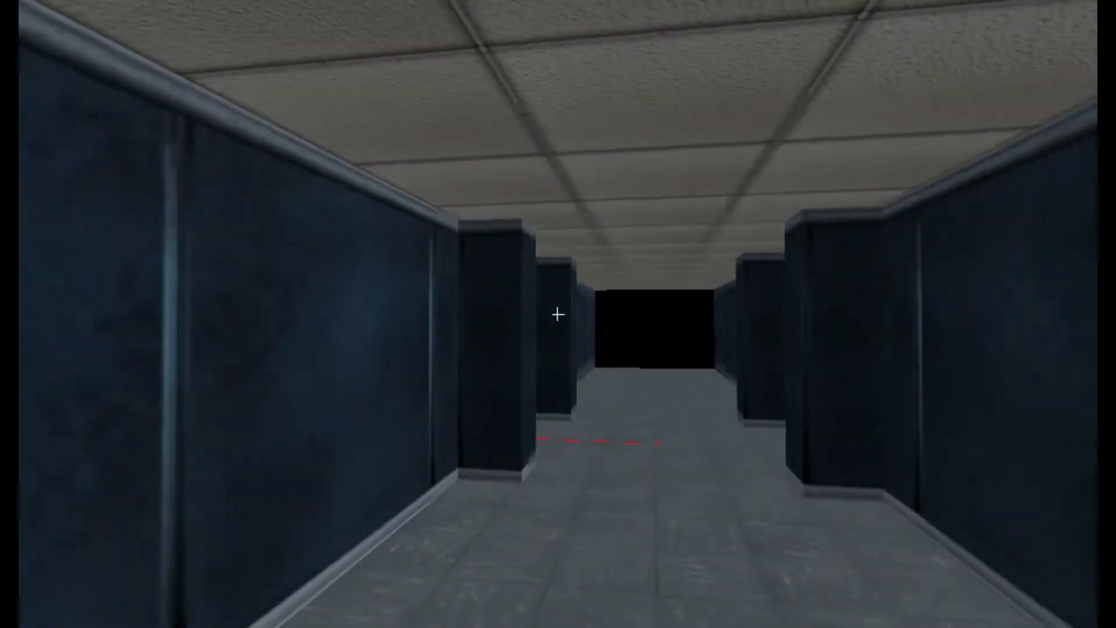
# Step: Delete all four pillars from both sides of the corridor, leaving bare walls
pyautogui.press('w')
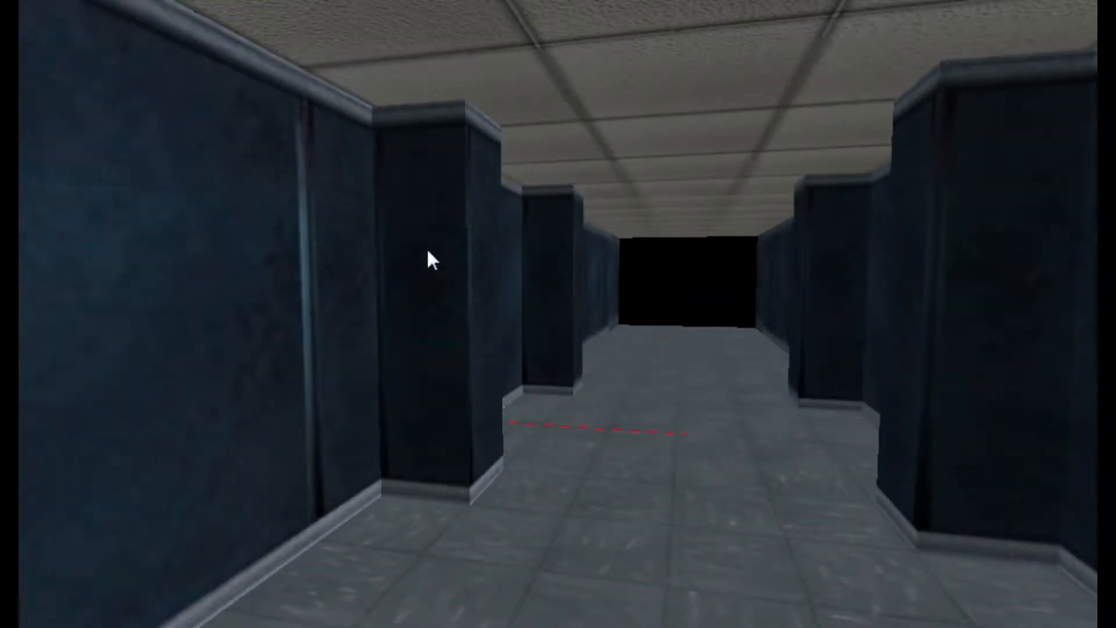
pyautogui.moveTo(428, 253); pyautogui.dragTo(859, 286)
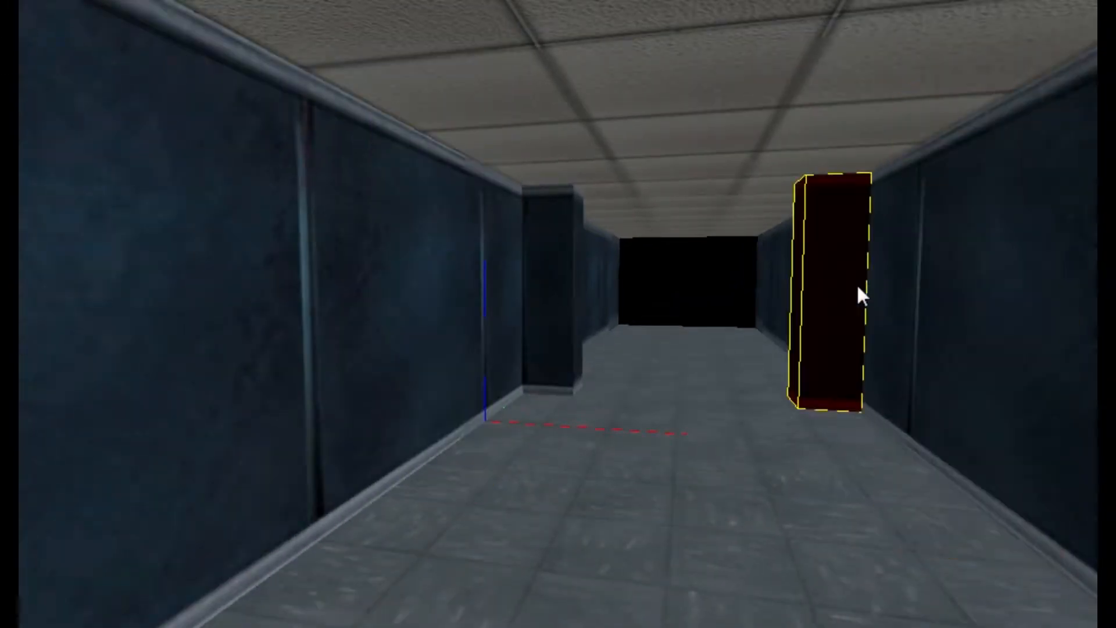
pyautogui.press('Delete')
pyautogui.click(567, 312)
pyautogui.press('Delete')
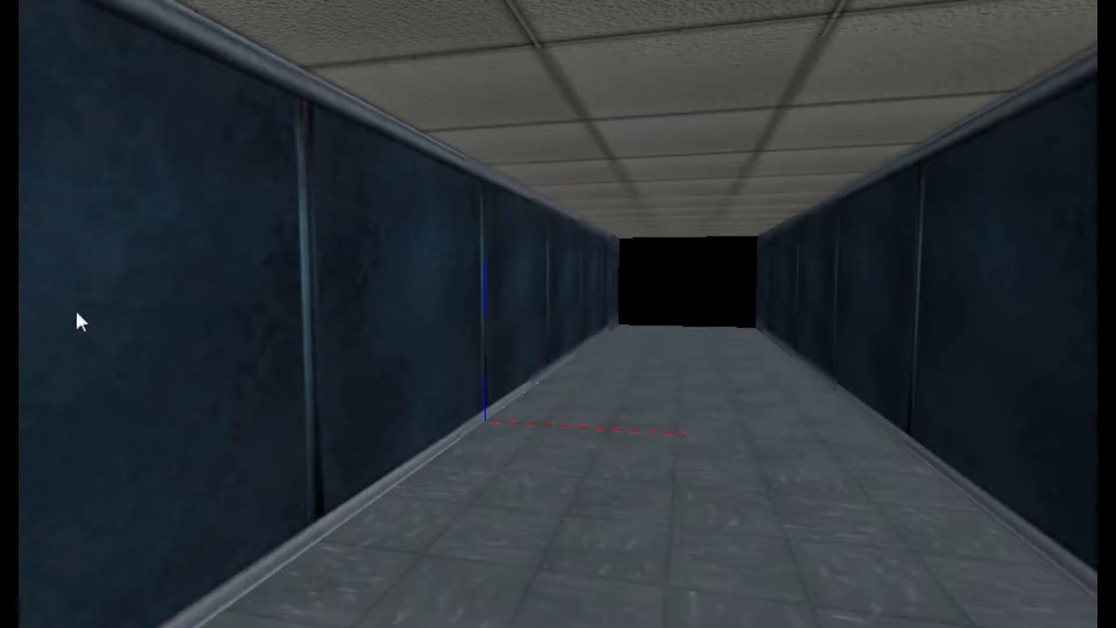
# Step: Apply a rusted metal texture with riveted vertical strips to the corridor's left wall
pyautogui.click(311, 317)
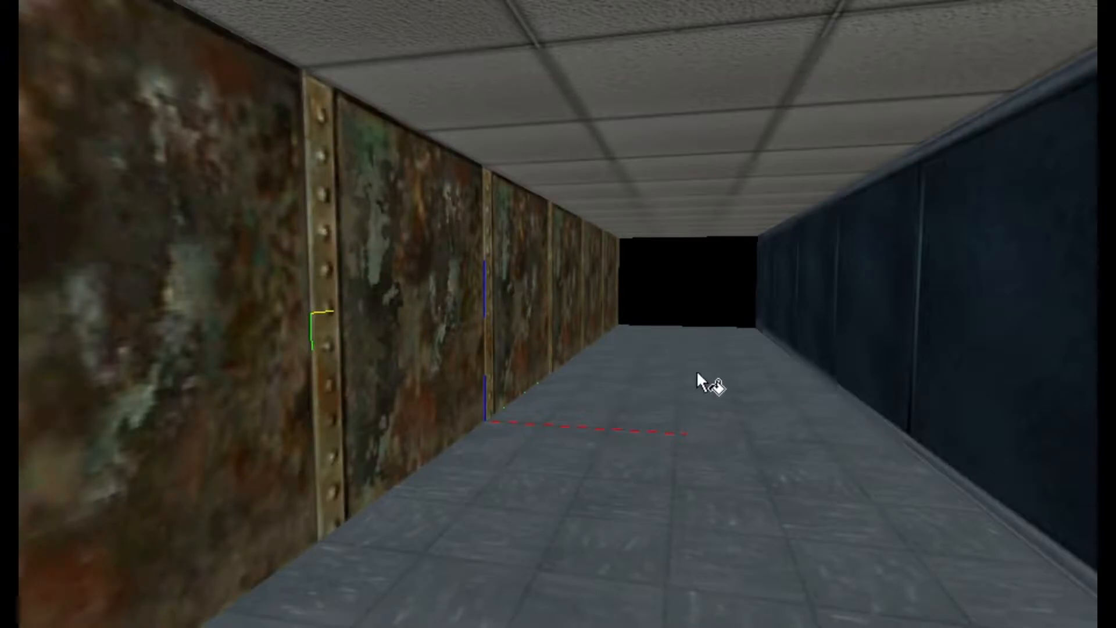
# Step: Apply the same riveted rusted metal texture to the right wall and a stained, weathered square-tile texture to the corridor floor
pyautogui.press('Right')
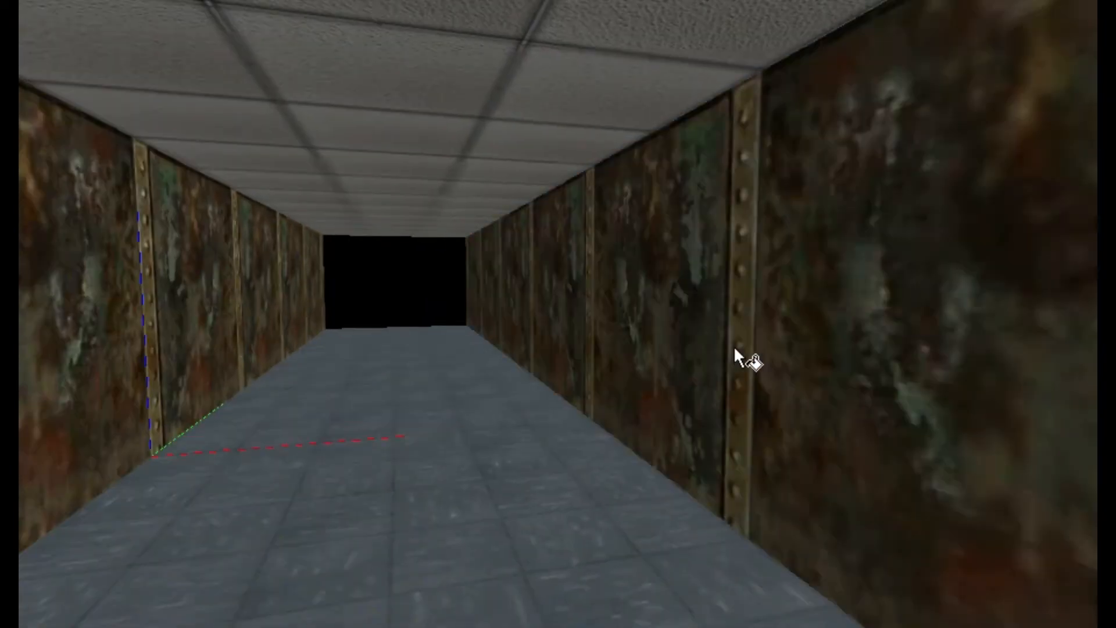
pyautogui.press('Left')
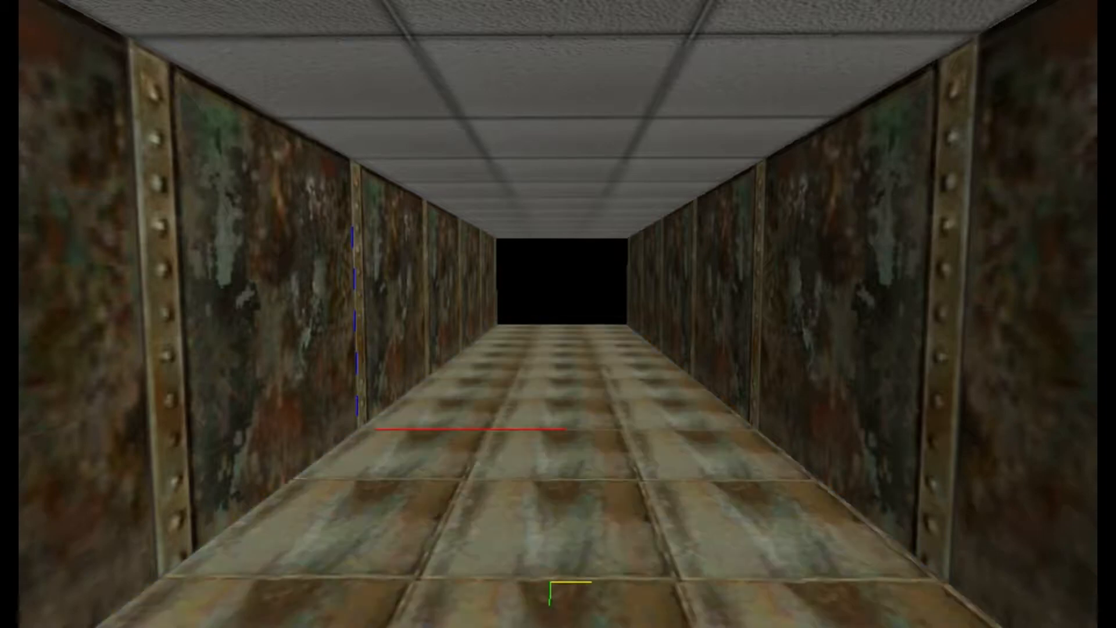
pyautogui.press('Down')
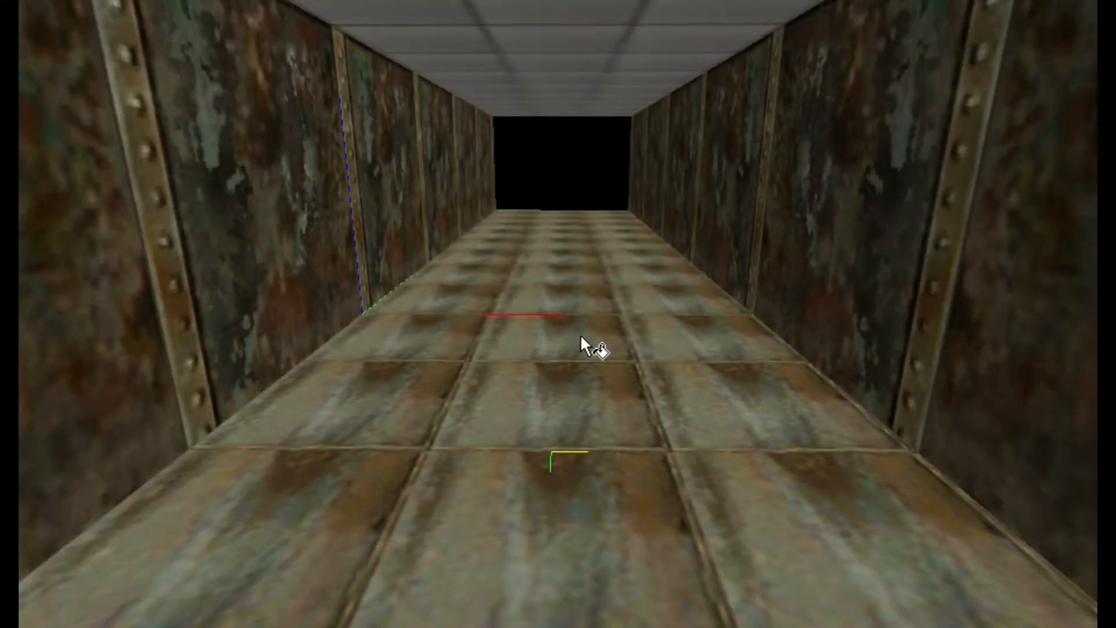
pyautogui.moveTo(581, 334); pyautogui.dragTo(580, 191)
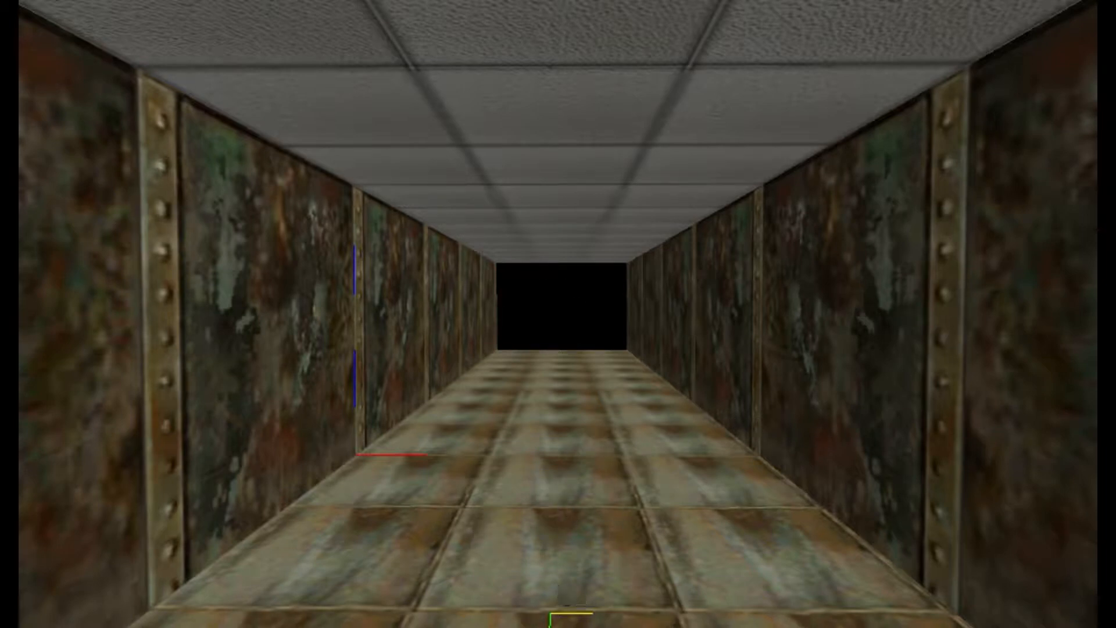
# Step: Apply a dark panelled texture with thin grid lines to the ceiling and make the corridor taller by raising its ceiling and side walls
pyautogui.click(546, 136)
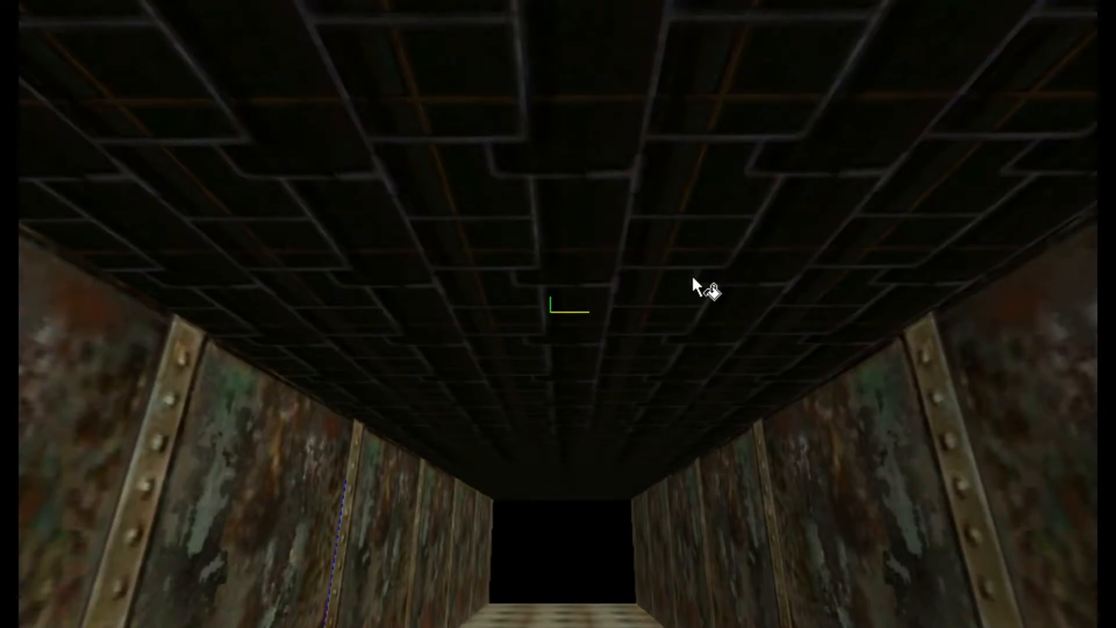
pyautogui.click(601, 266)
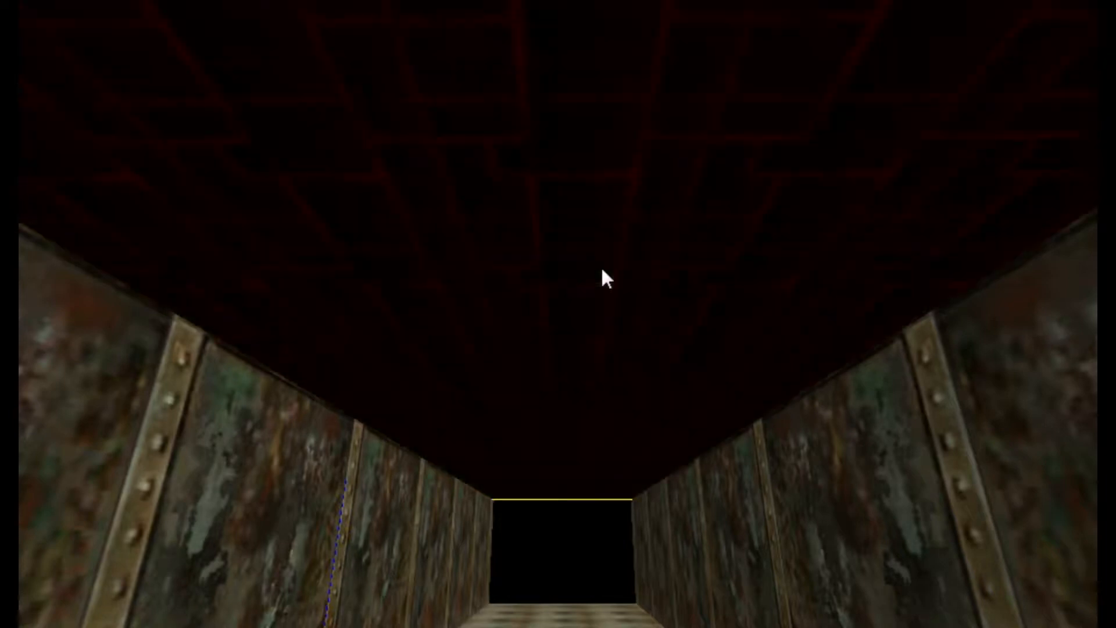
pyautogui.click(302, 528)
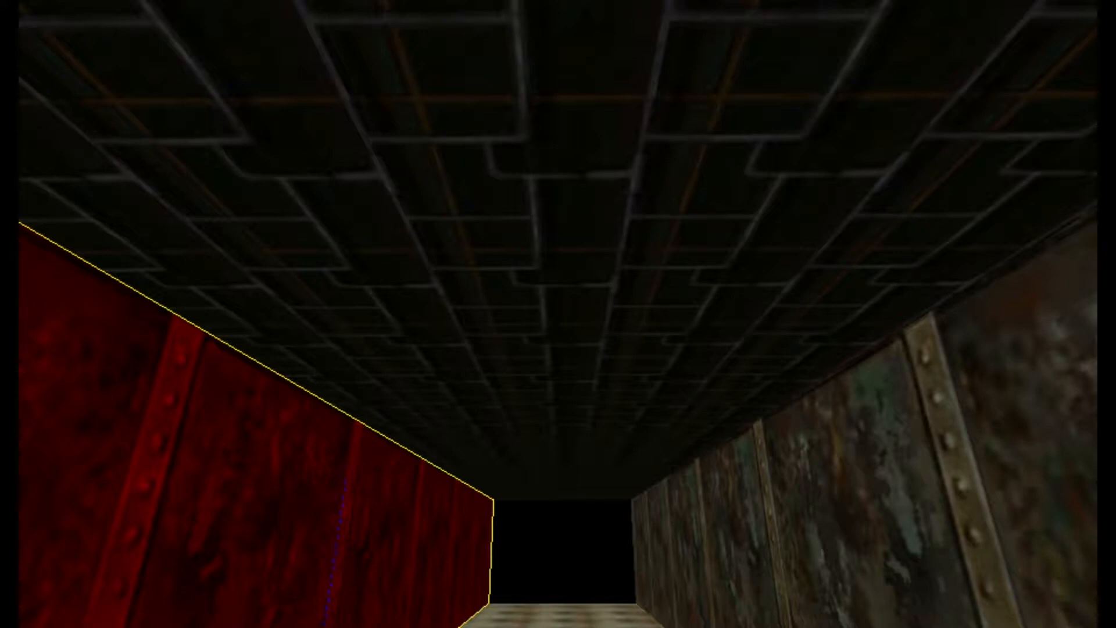
pyautogui.click(811, 604)
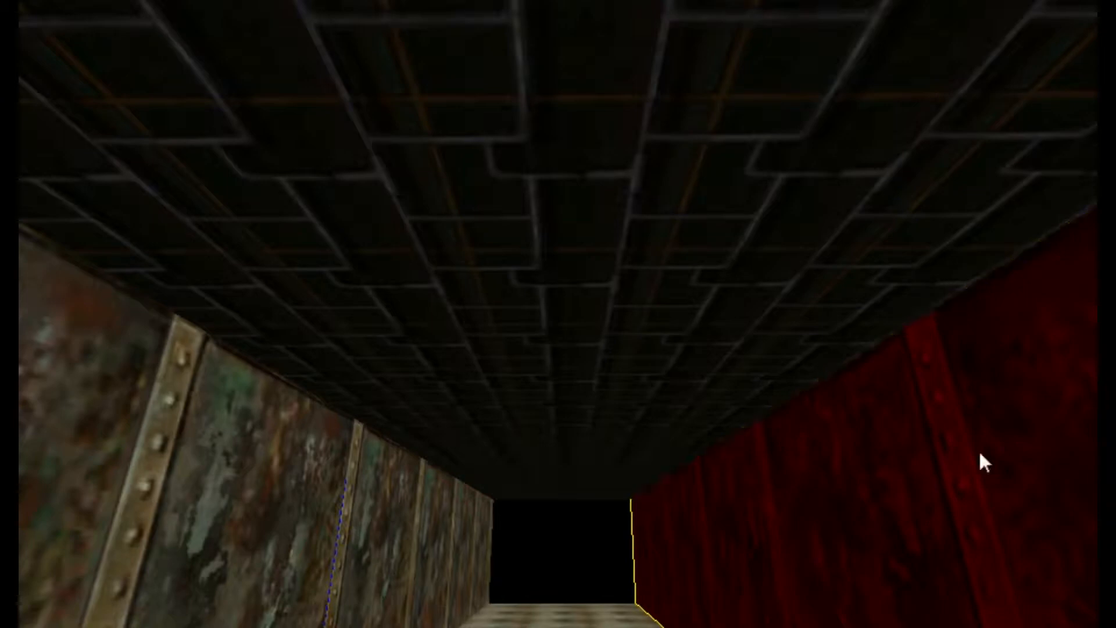
pyautogui.click(607, 322)
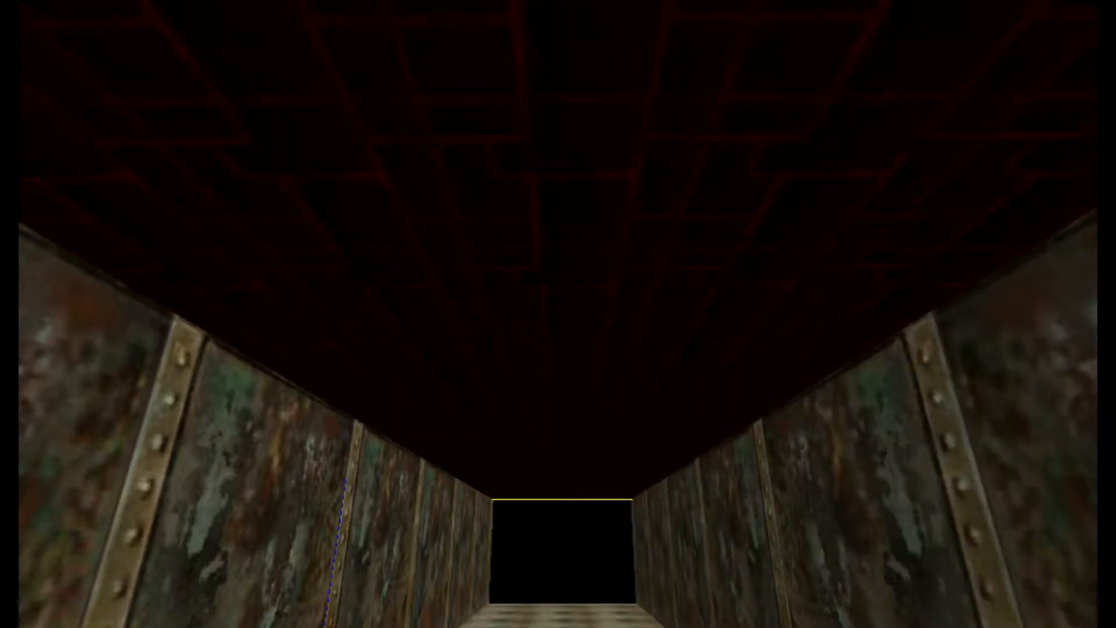
pyautogui.scroll(5, 559, 314)
pyautogui.press('Down')
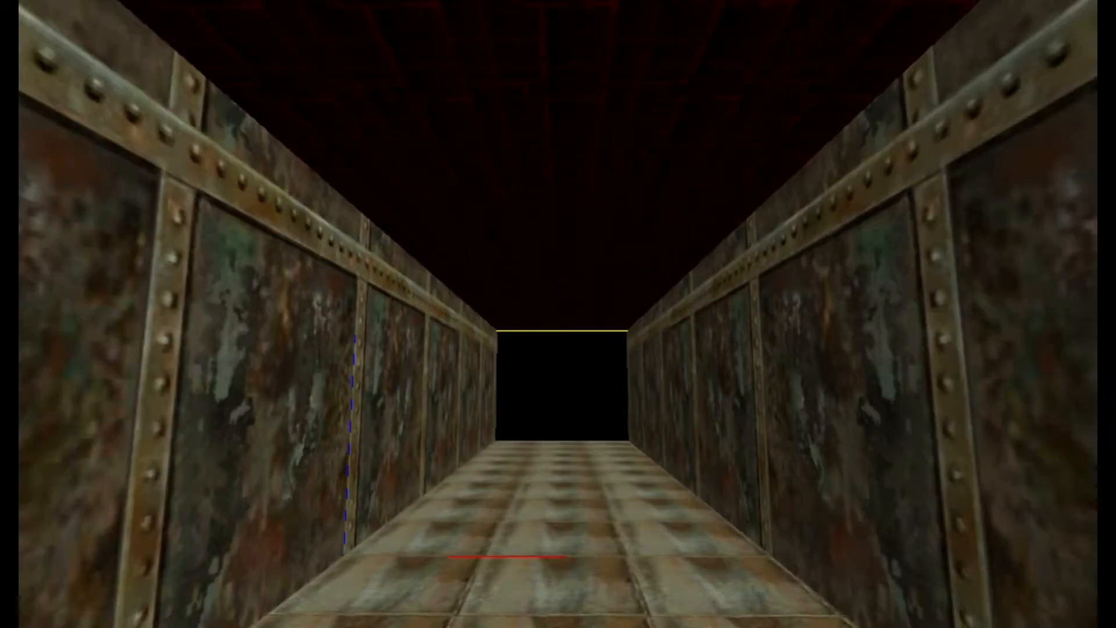
# Step: Retexture both side walls with blue riveted panels above rusted, paint-streaked metal plates
pyautogui.click(173, 389)
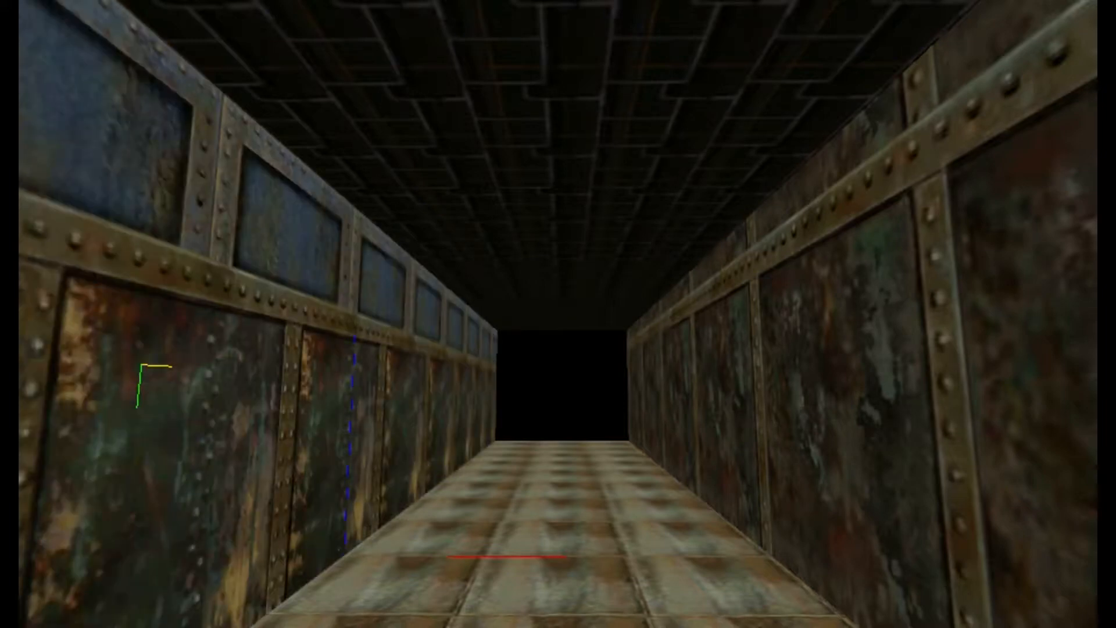
pyautogui.click(798, 395)
pyautogui.press('Left')
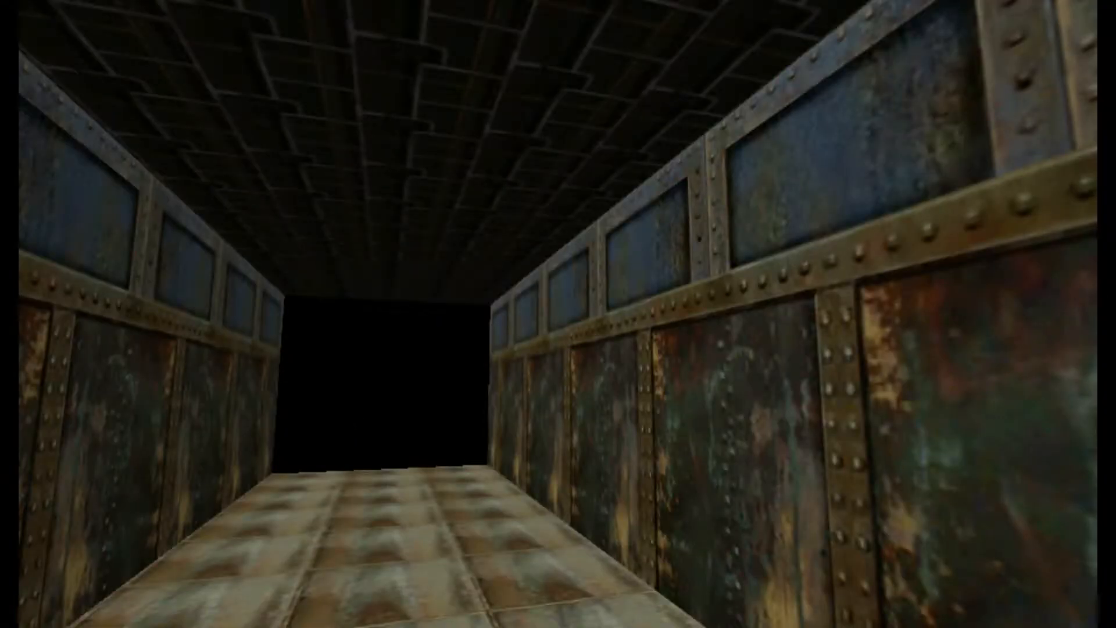
pyautogui.click(149, 212)
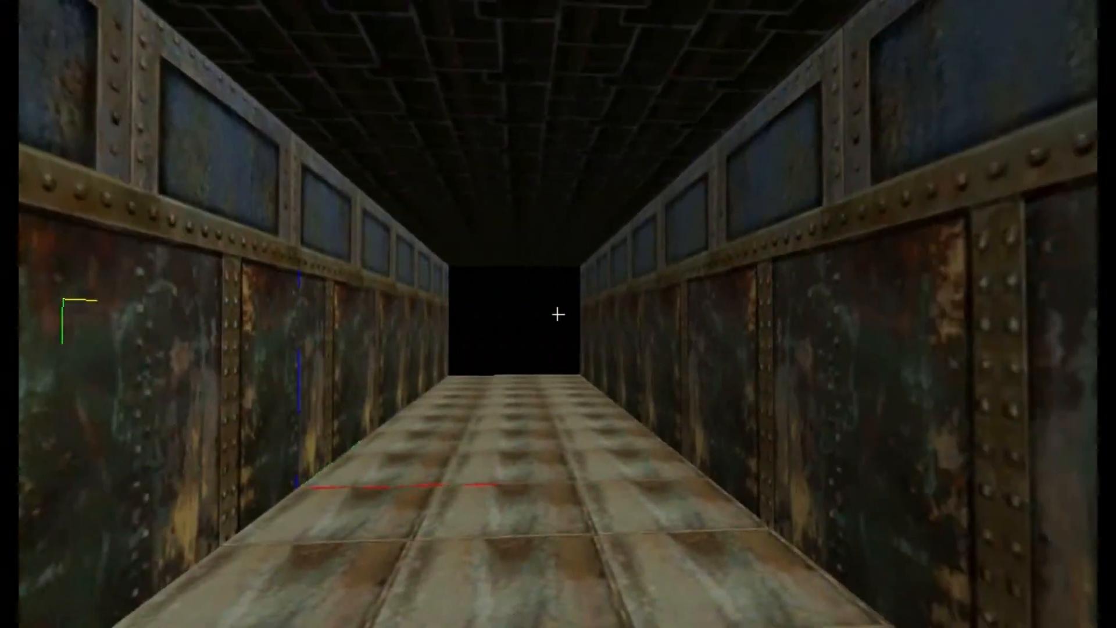
# Step: Add a rusted cylindrical pipe pillar with a seam ring, standing on the floor near the corridor's right wall
pyautogui.press('z')
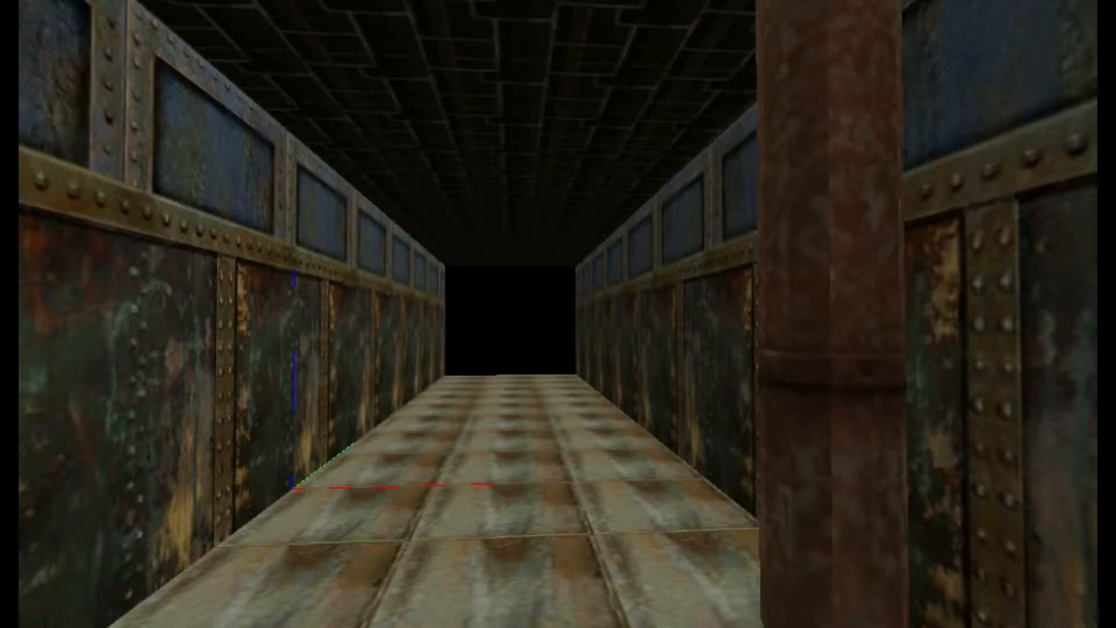
pyautogui.rightClick(290, 222)
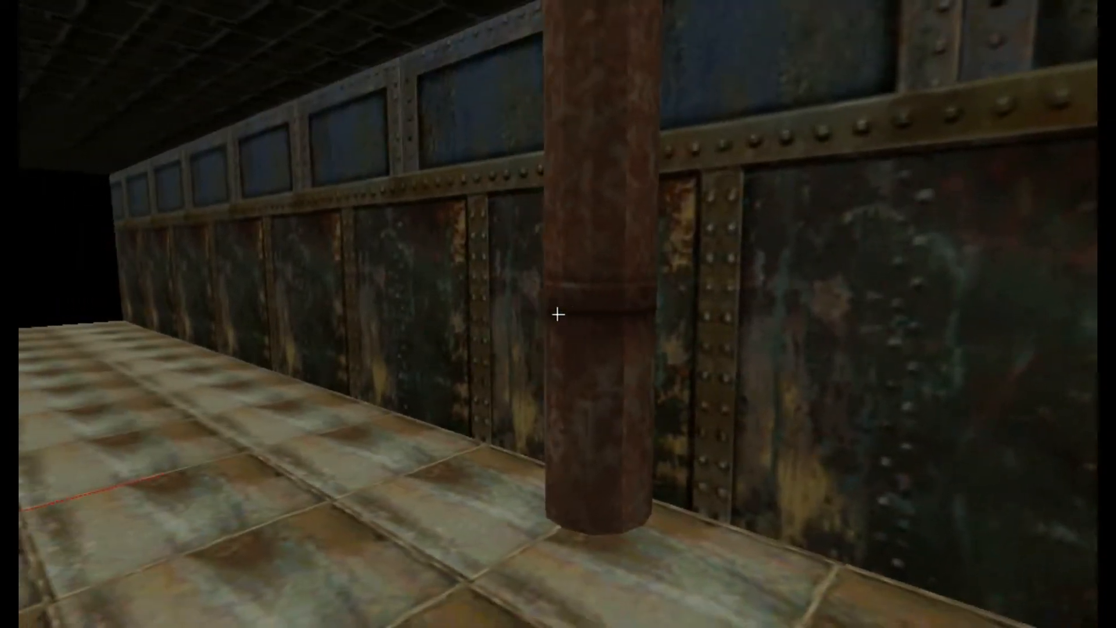
pyautogui.press('s')
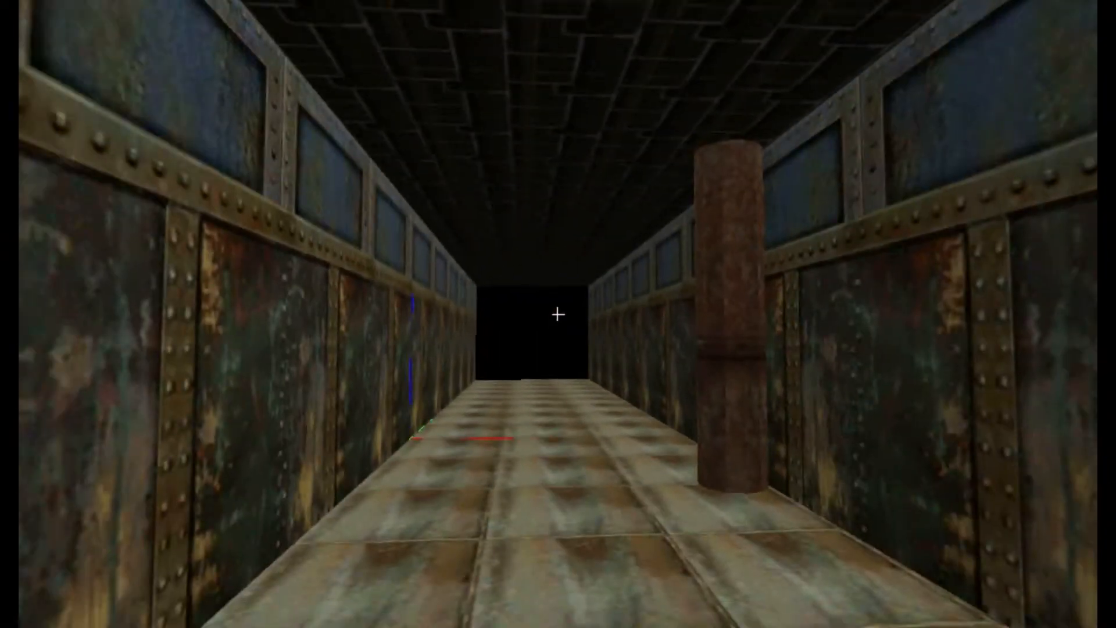
pyautogui.press('w')
pyautogui.press('d')
pyautogui.press('w')
pyautogui.press('s')
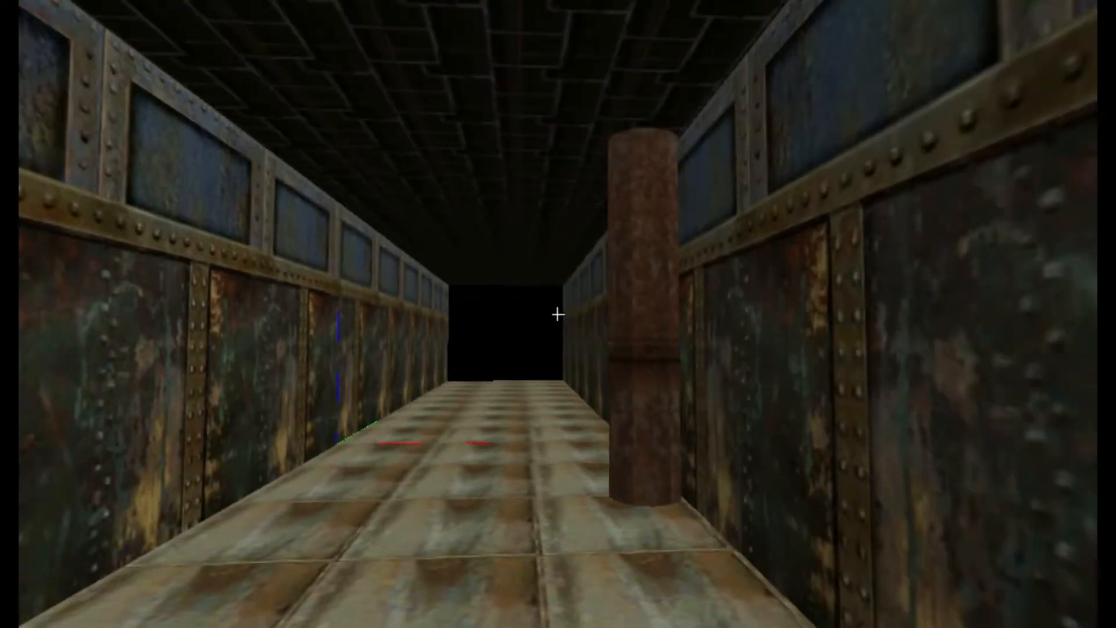
pyautogui.press('w')
pyautogui.press('w')
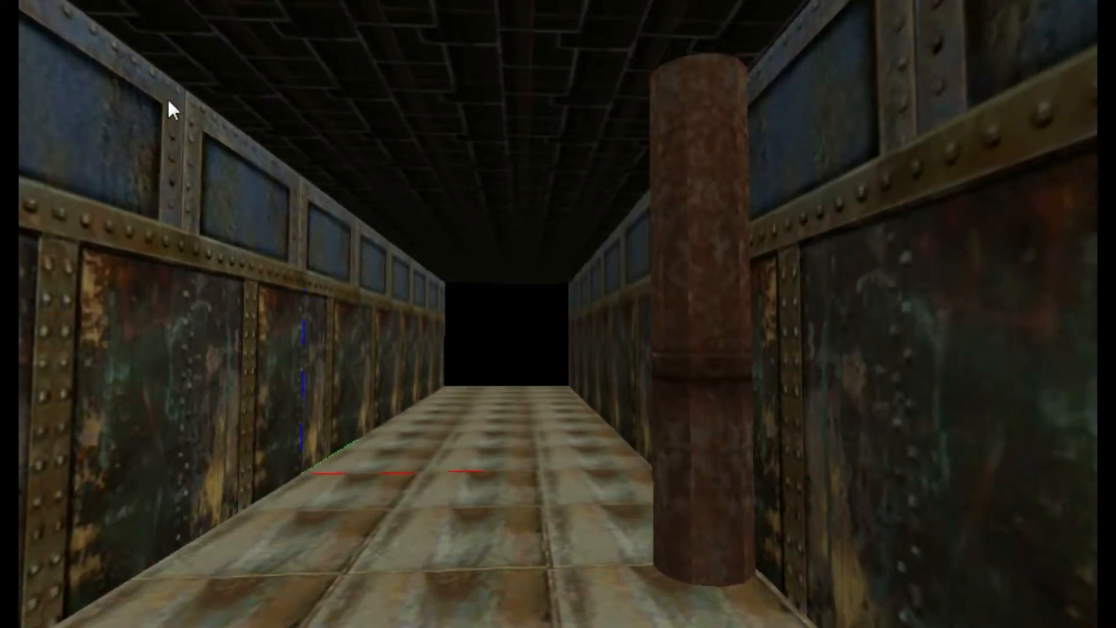
# Step: Shift the rusted pillar slightly away from the right wall
pyautogui.click(728, 319)
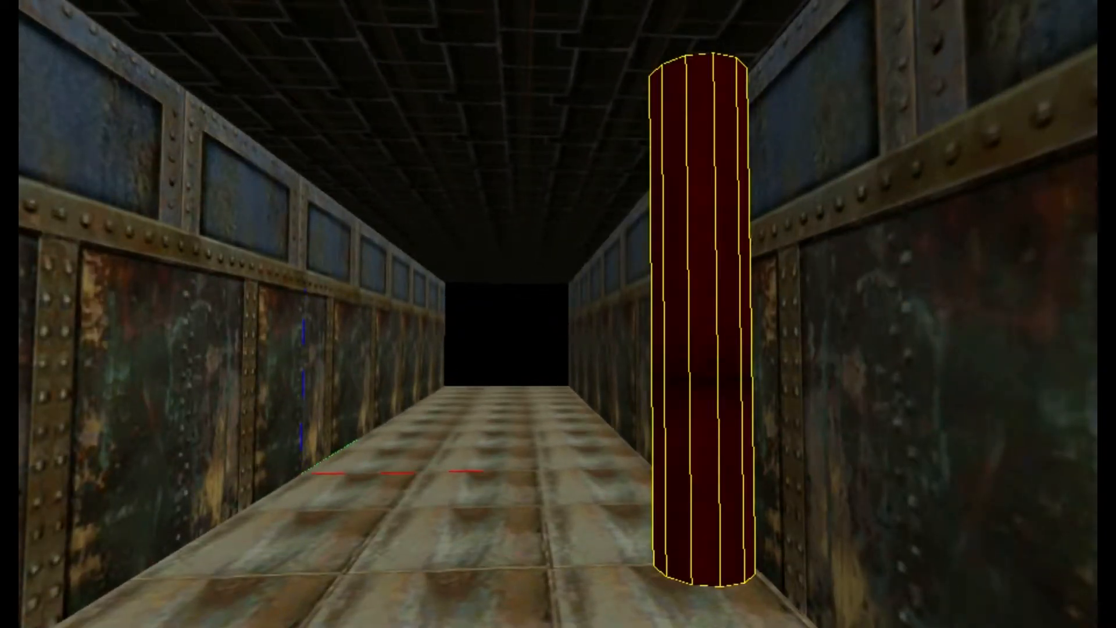
pyautogui.hotkey('alt', 'Left')
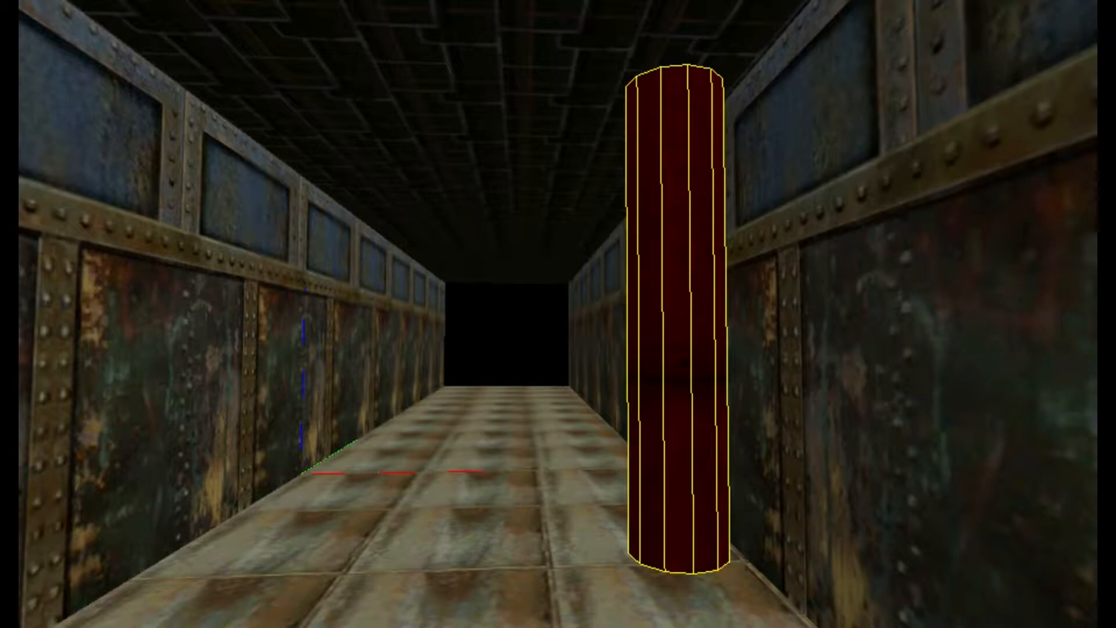
pyautogui.press('Escape')
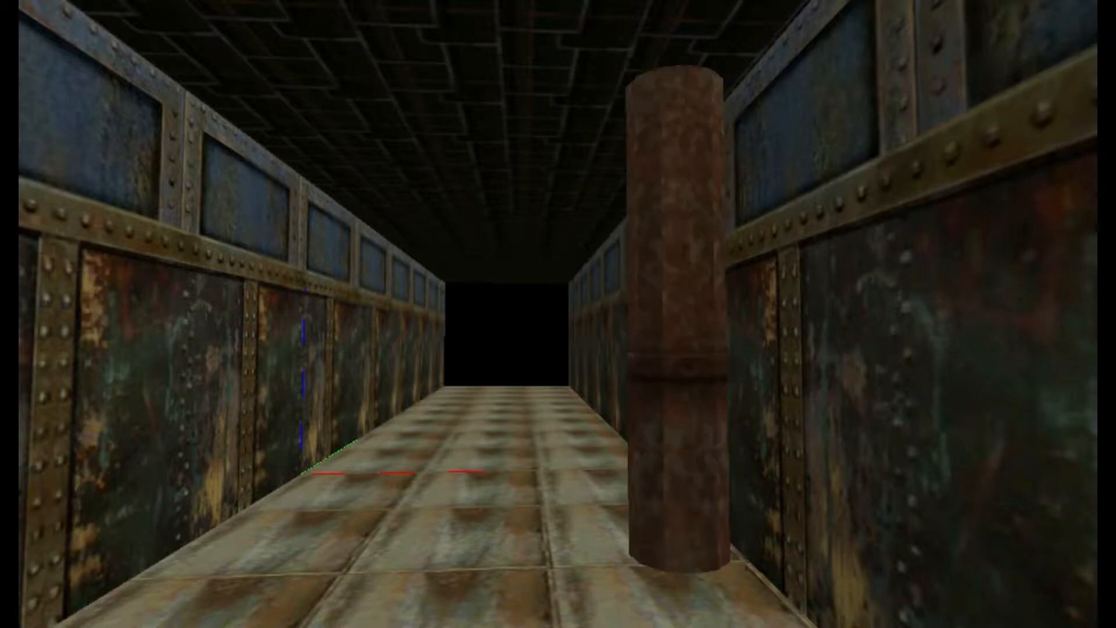
# Step: Add wider rusted round flanges at the pillar's top and base, discarding the pasted full-height copy of the shaft
pyautogui.hotkey('ctrl', 'v')
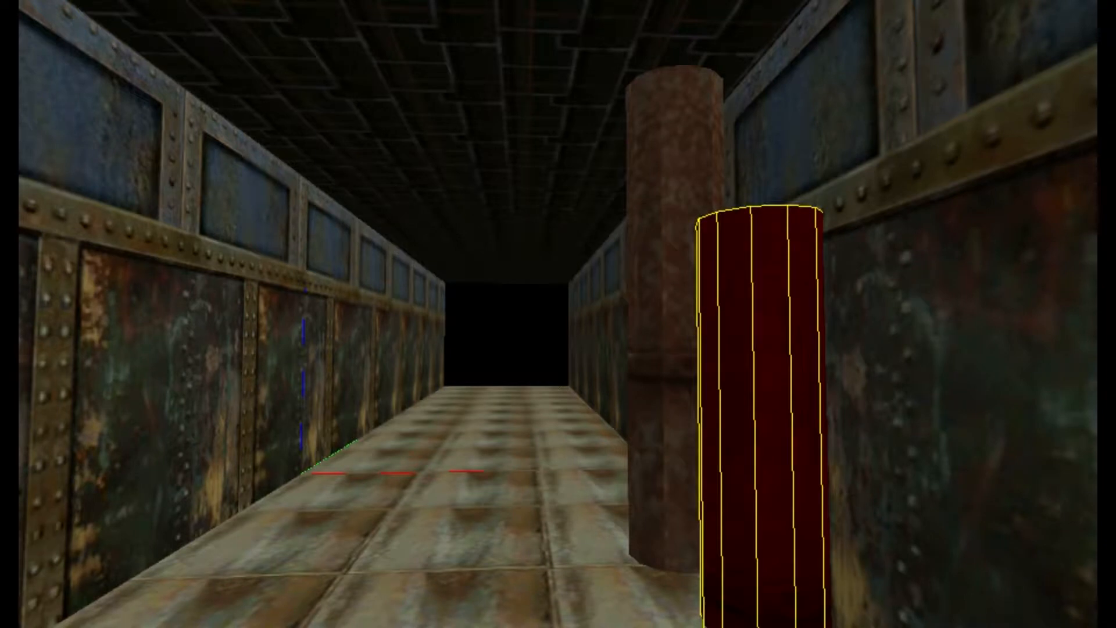
pyautogui.press('Left')
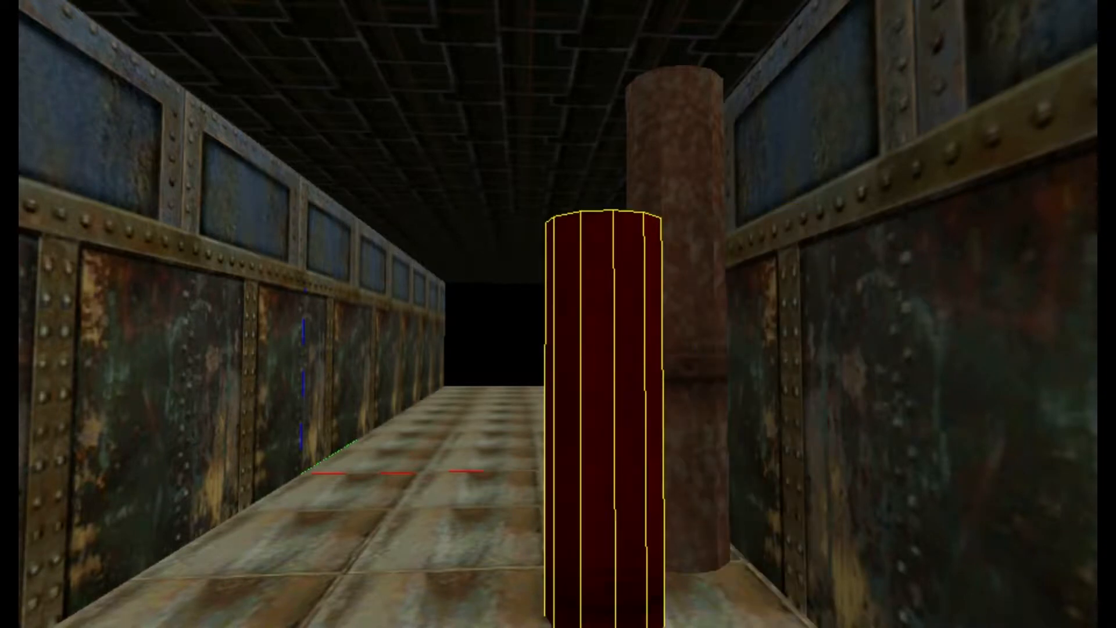
pyautogui.press('Delete')
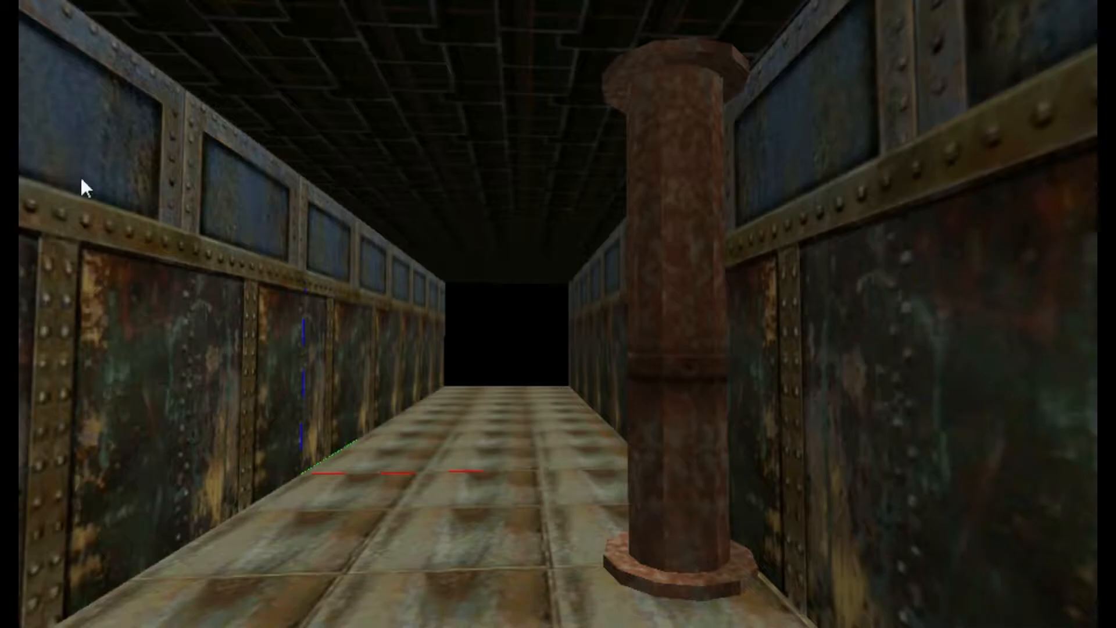
# Step: Examine the flanged pillar's base and top up close and how it fits in the textured corridor
pyautogui.press('z')
pyautogui.press('w')
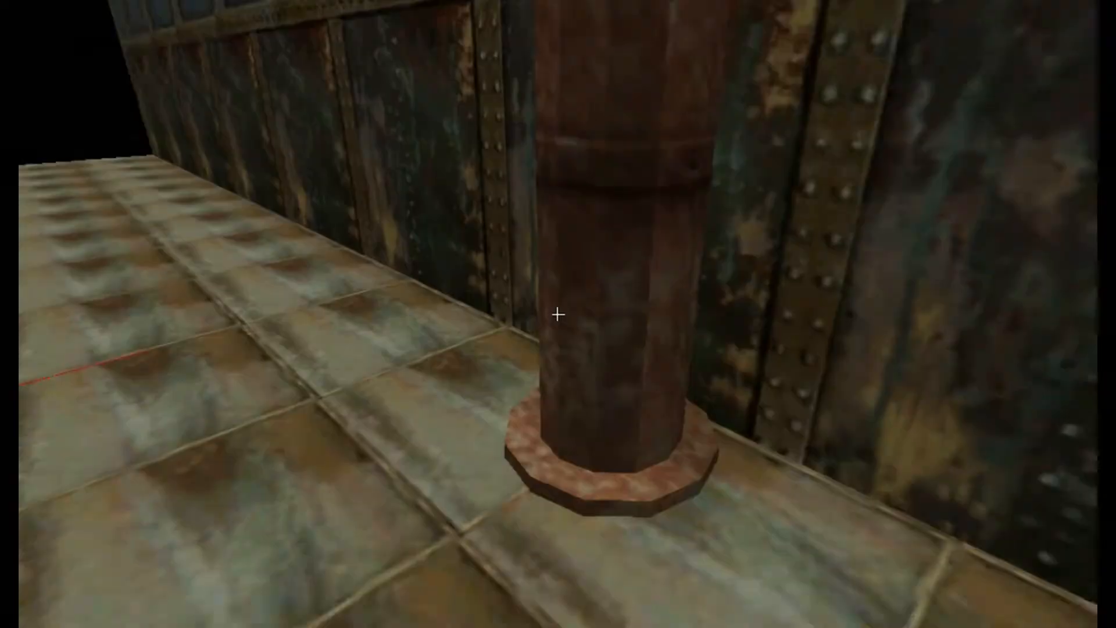
pyautogui.press('a')
pyautogui.press('w')
pyautogui.press('z')
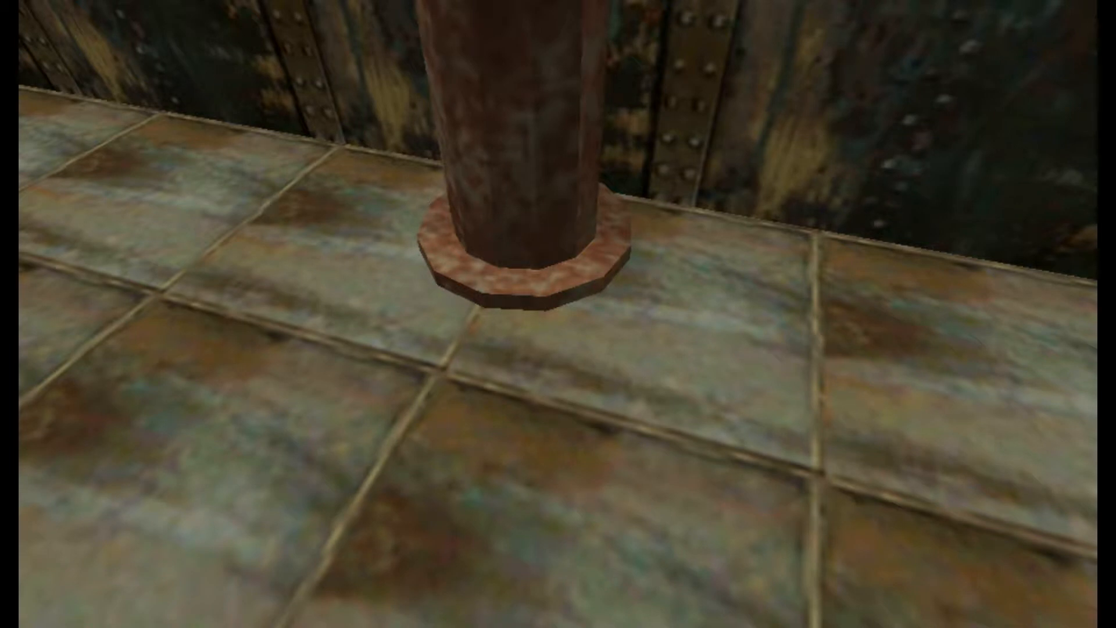
pyautogui.press('z')
pyautogui.press('s')
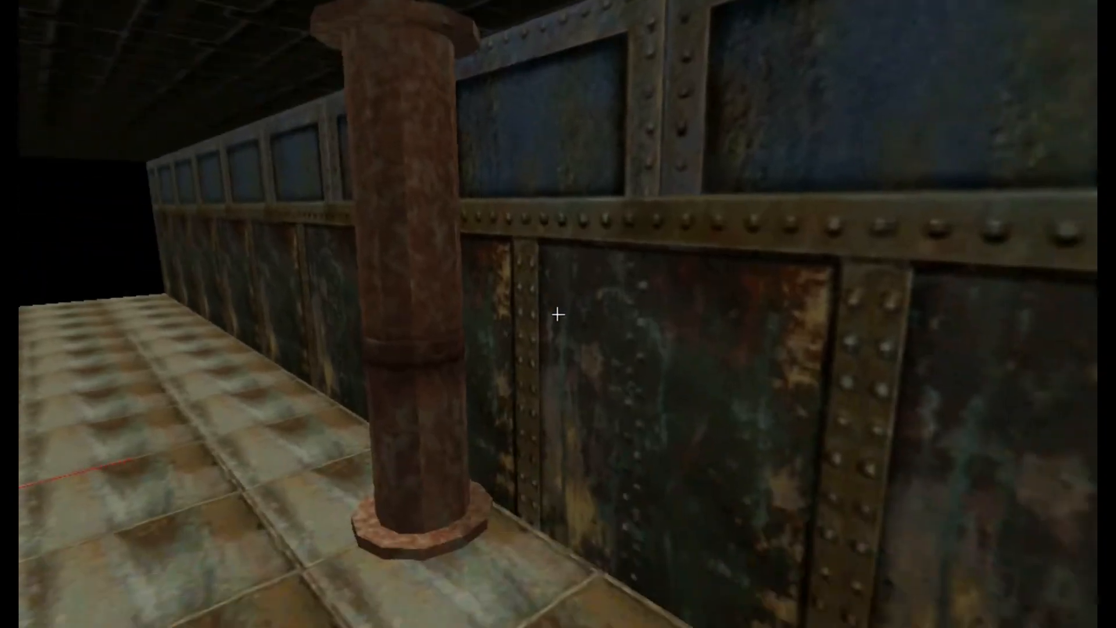
pyautogui.press('w')
pyautogui.press('Escape')
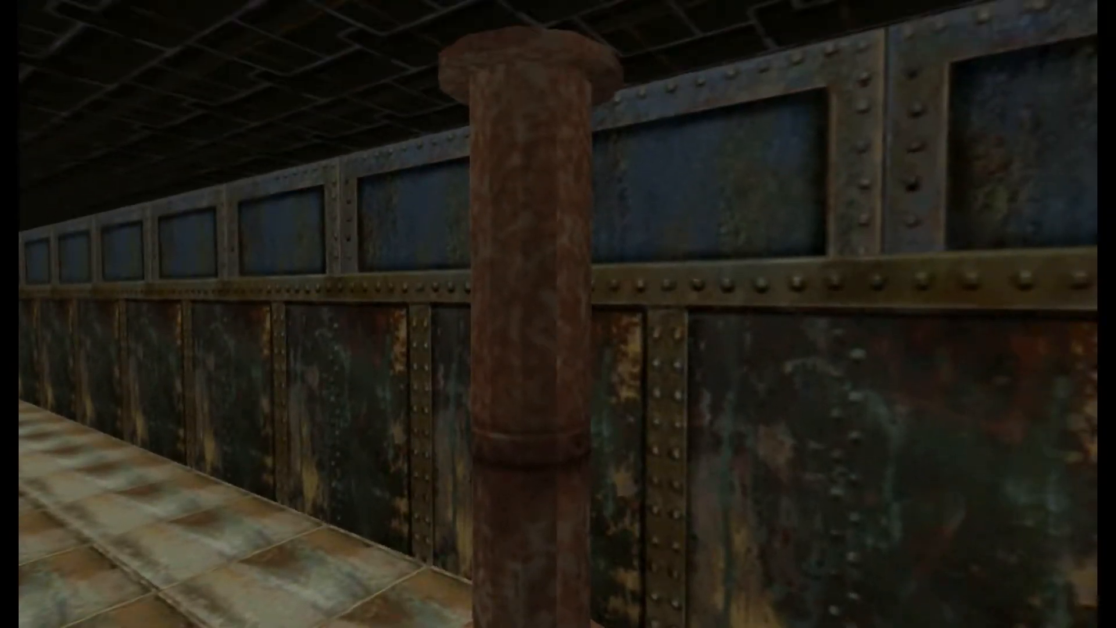
pyautogui.click(38, 150)
pyautogui.press('w')
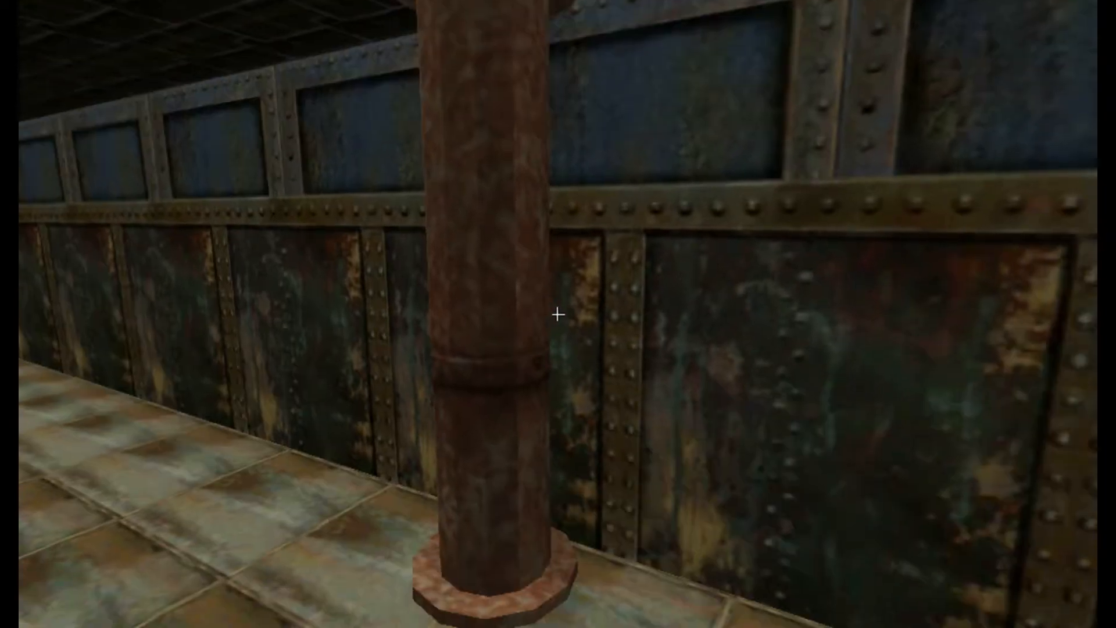
pyautogui.press('s')
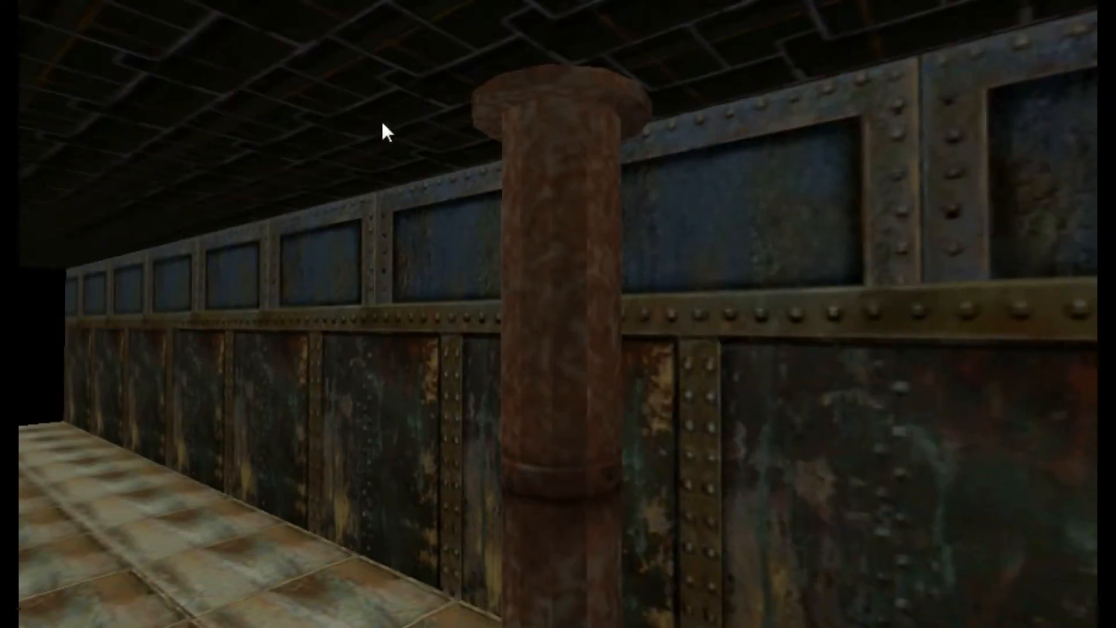
pyautogui.click(317, 266)
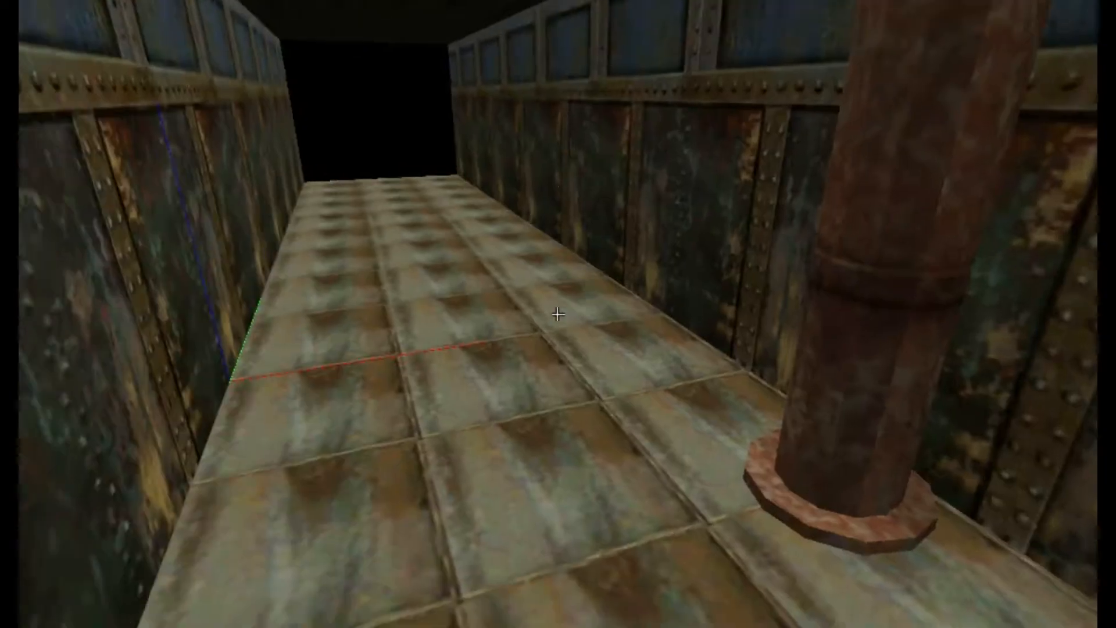
pyautogui.press('s')
pyautogui.press('s')
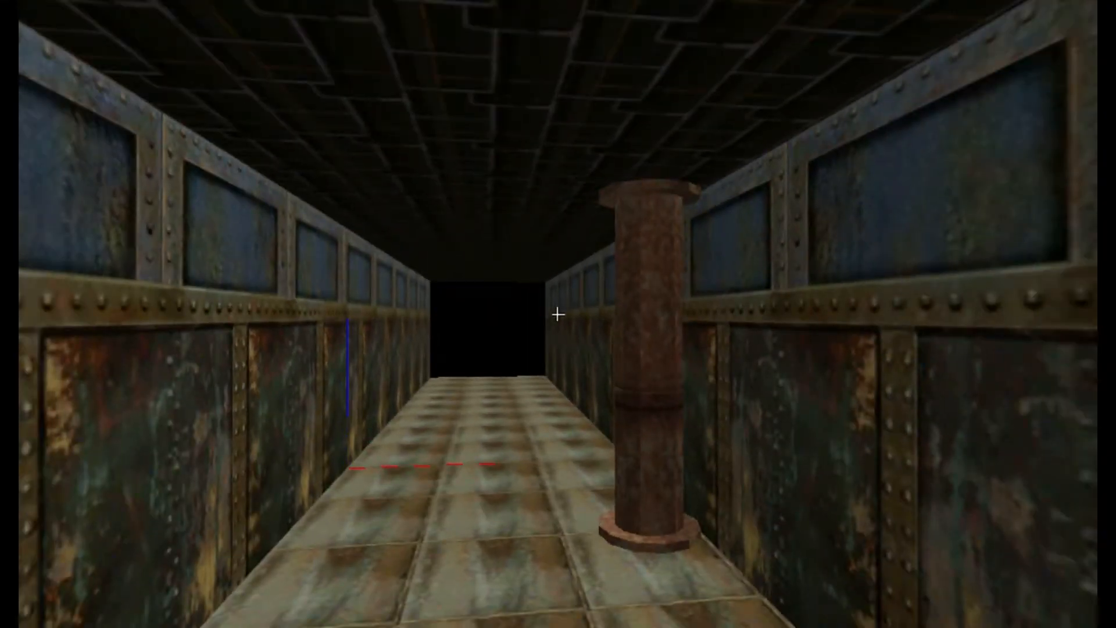
# Step: Add a rectangular block pillar against the corridor's left wall with the riveted wall texture, discarding the cylindrical version
pyautogui.press('w')
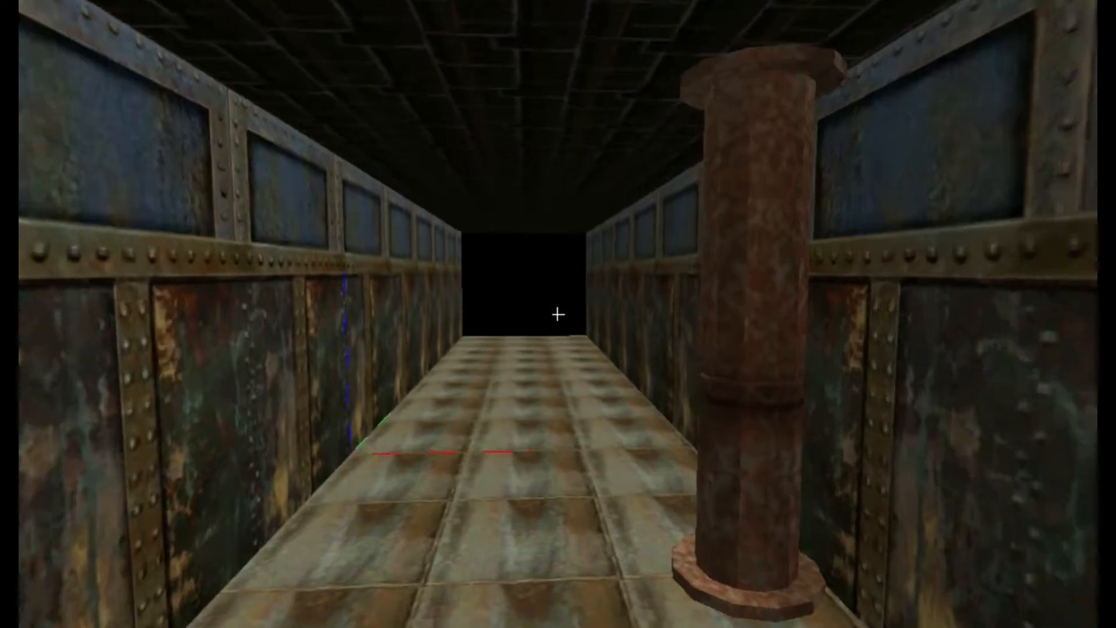
pyautogui.press('w')
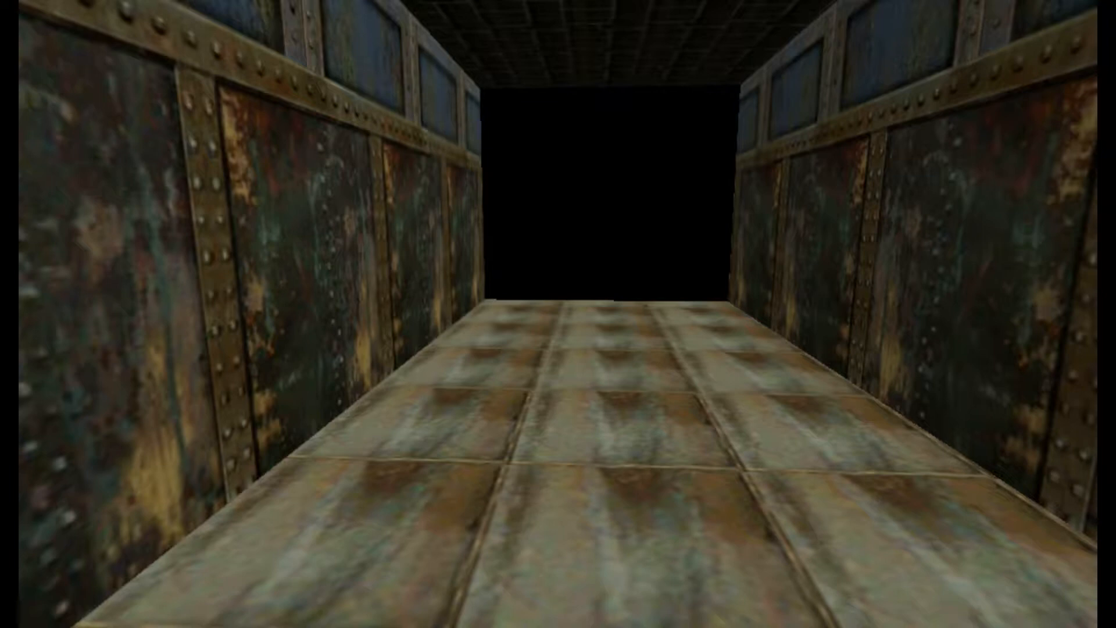
pyautogui.press('Escape')
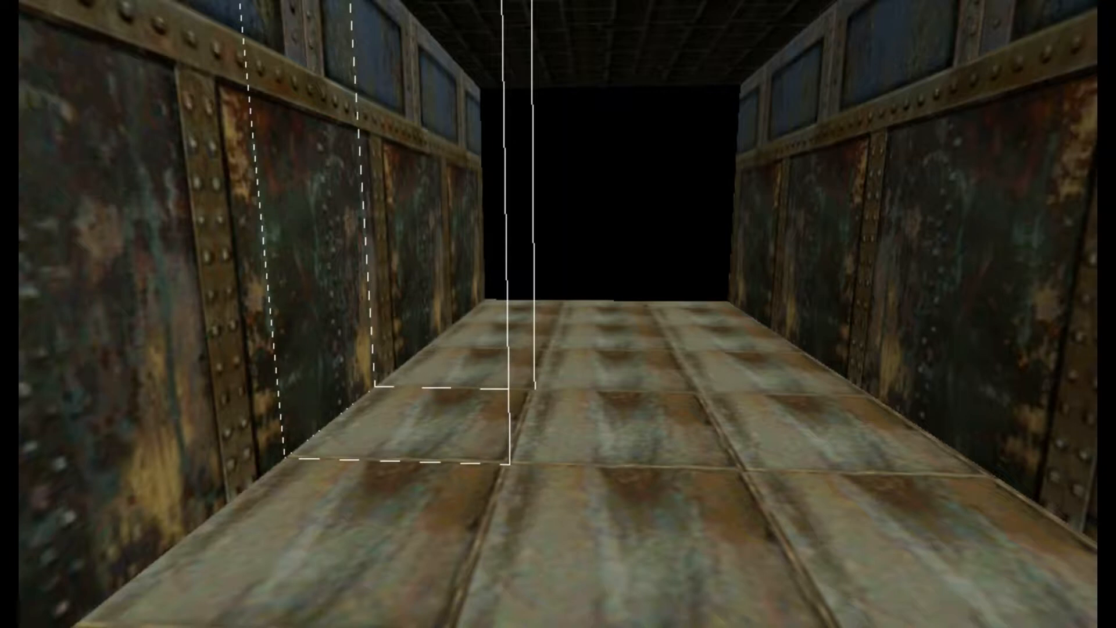
pyautogui.press('Return')
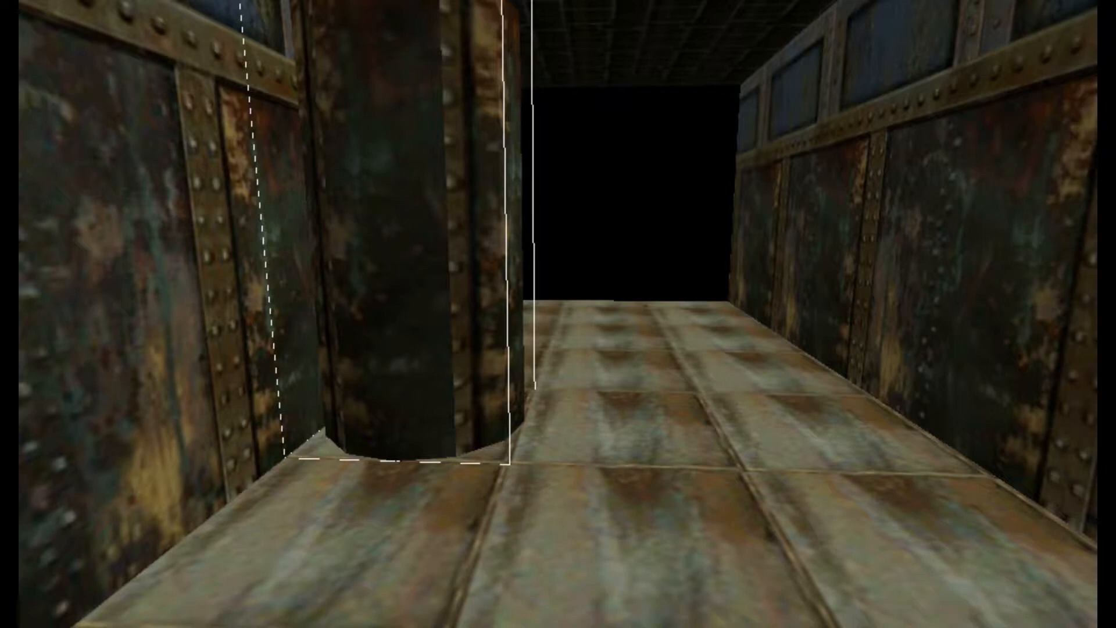
pyautogui.press('Delete')
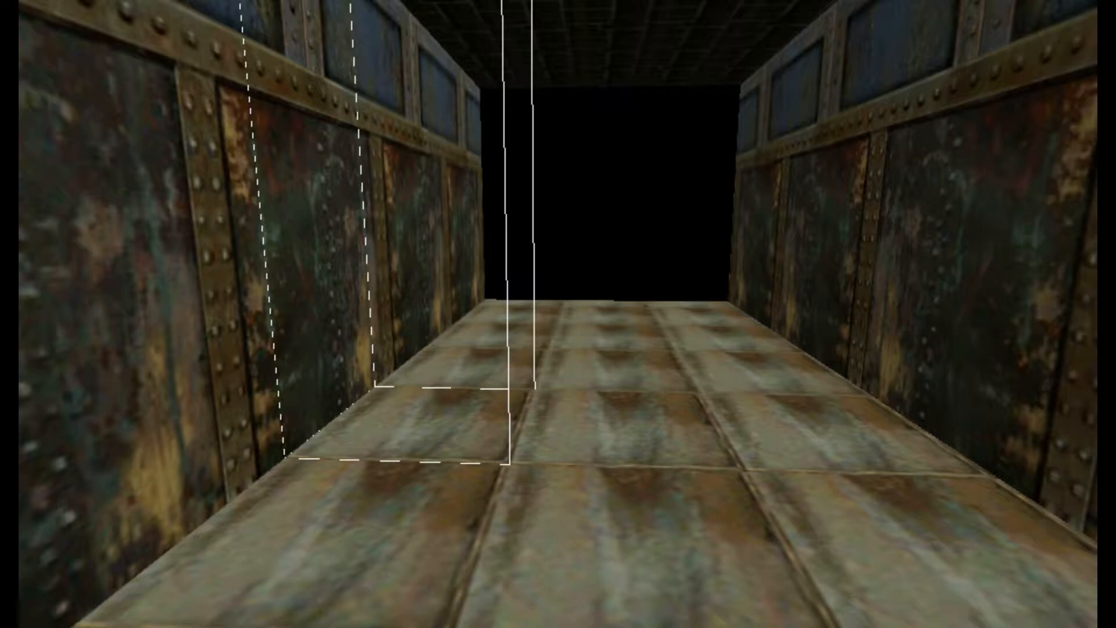
pyautogui.press('Return')
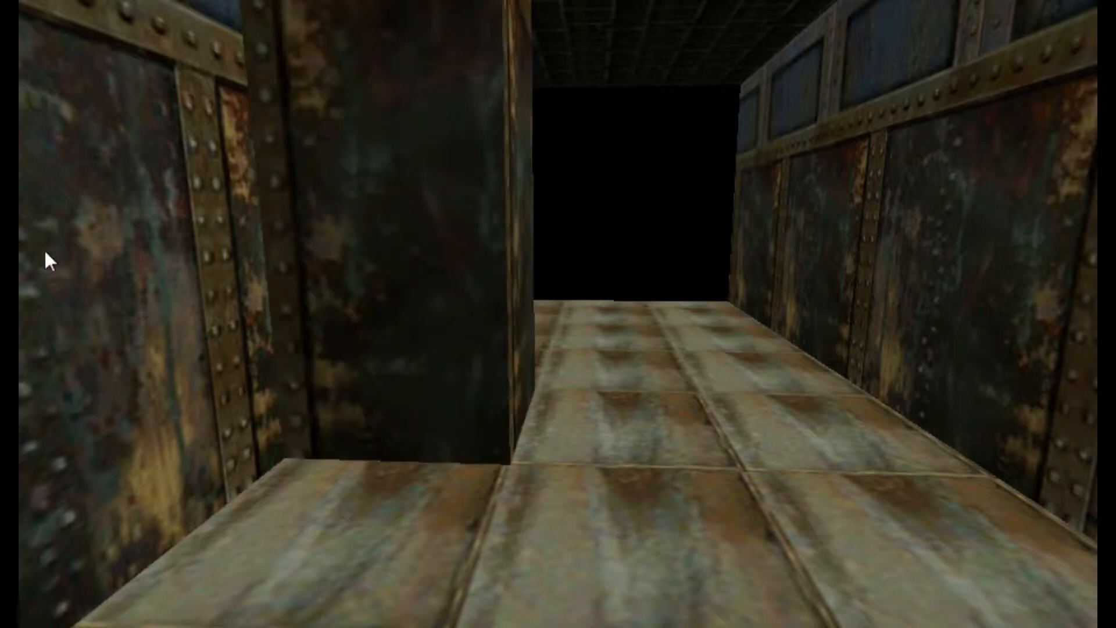
# Step: Align the riveted wall texture on the block's front, side and rear faces so it continues from the adjoining wall
pyautogui.click(379, 239)
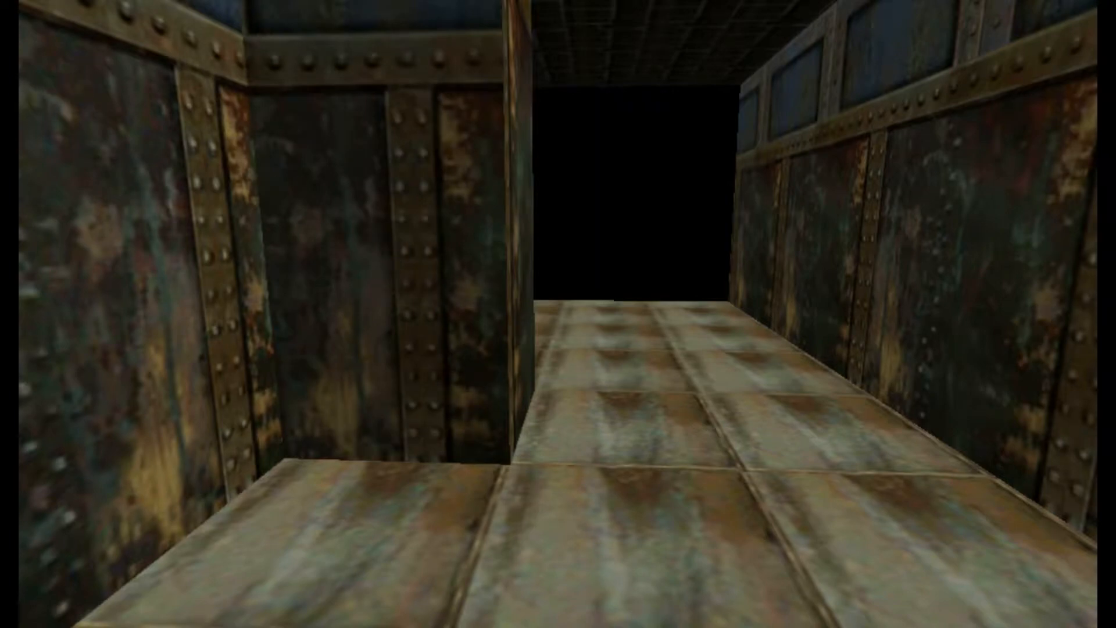
pyautogui.press('d')
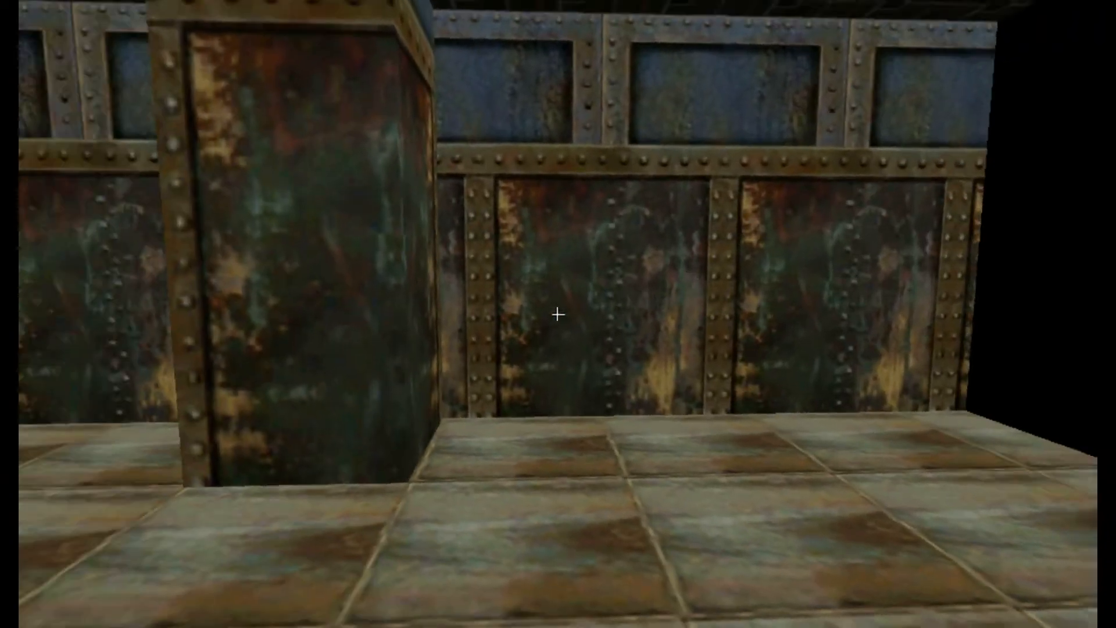
pyautogui.press('z')
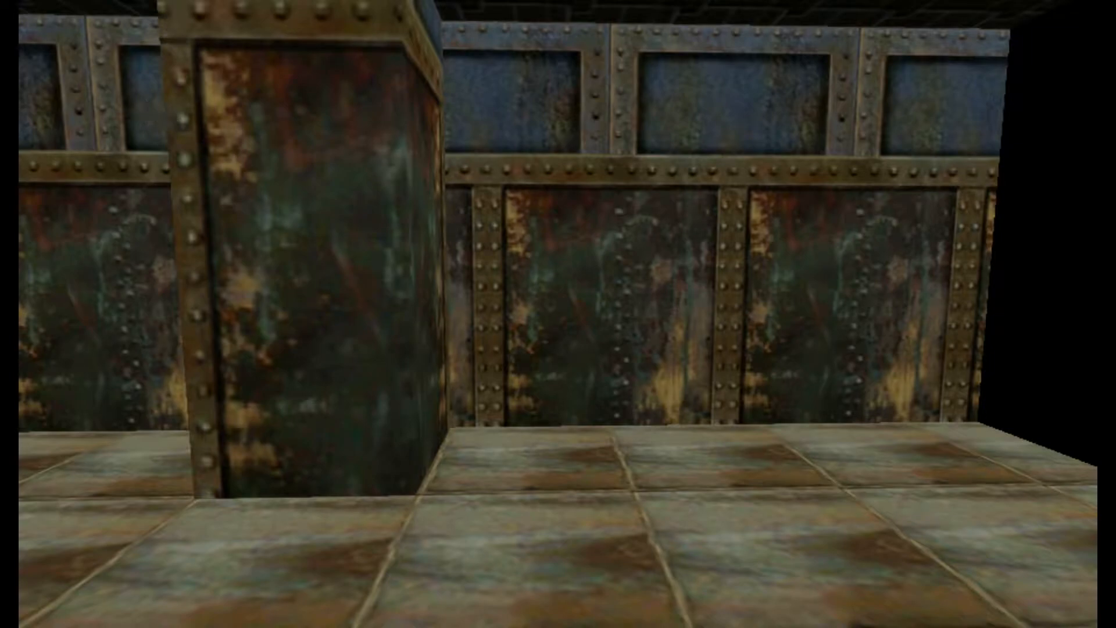
pyautogui.click(271, 171)
pyautogui.press('z')
pyautogui.press('d')
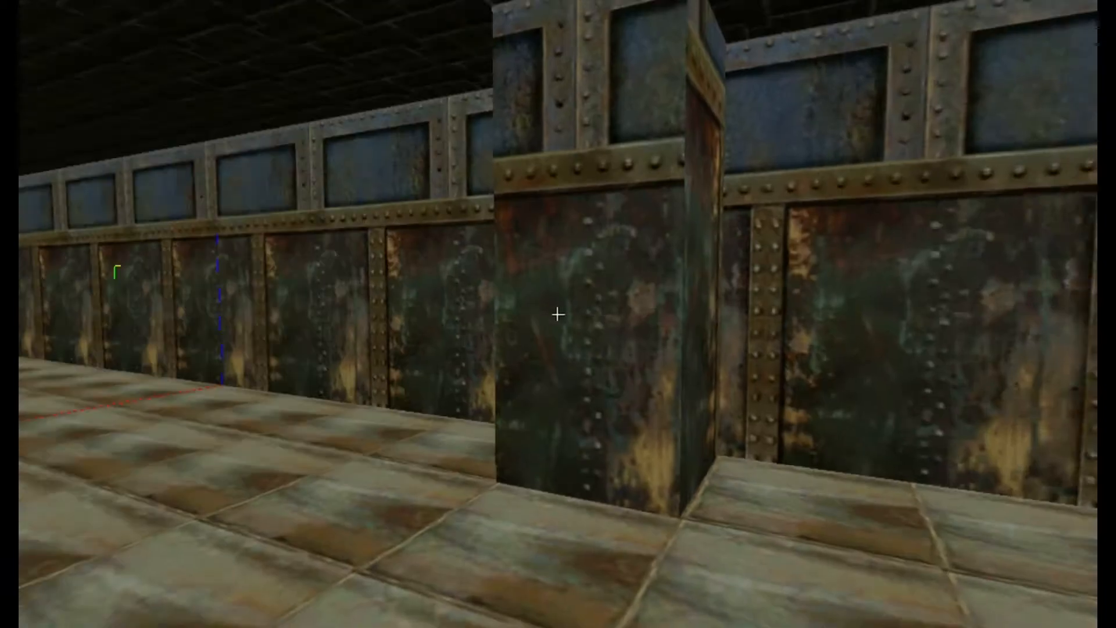
pyautogui.press('z')
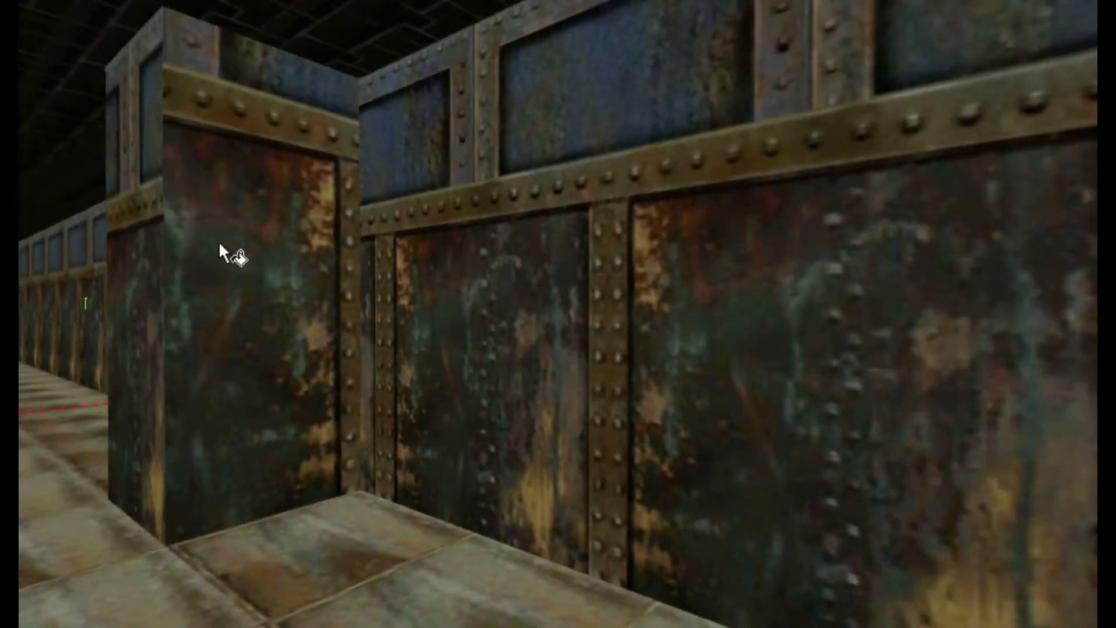
pyautogui.click(260, 283)
pyautogui.press('z')
pyautogui.press('s')
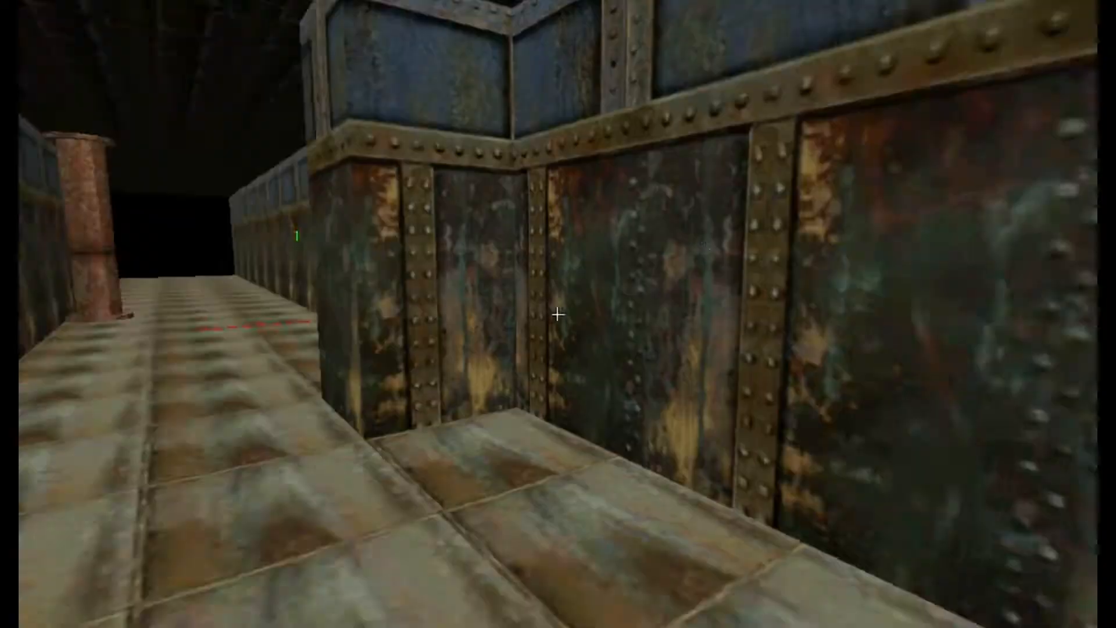
# Step: Examine the textured block from both directions along the corridor and how its faces meet the wall
pyautogui.press('w')
pyautogui.press('w')
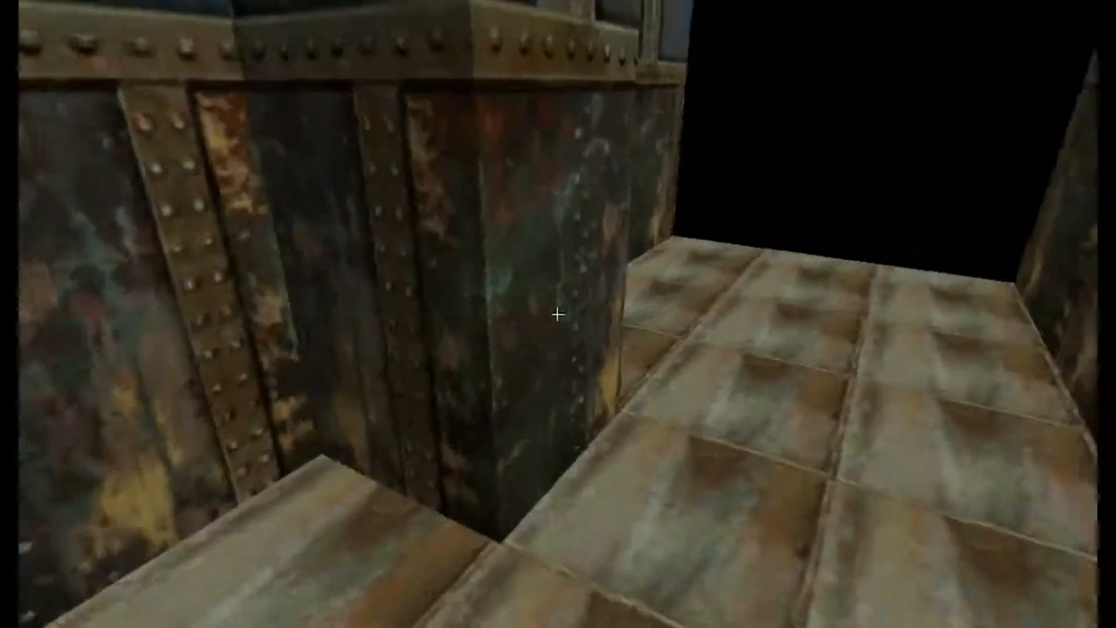
pyautogui.press('w')
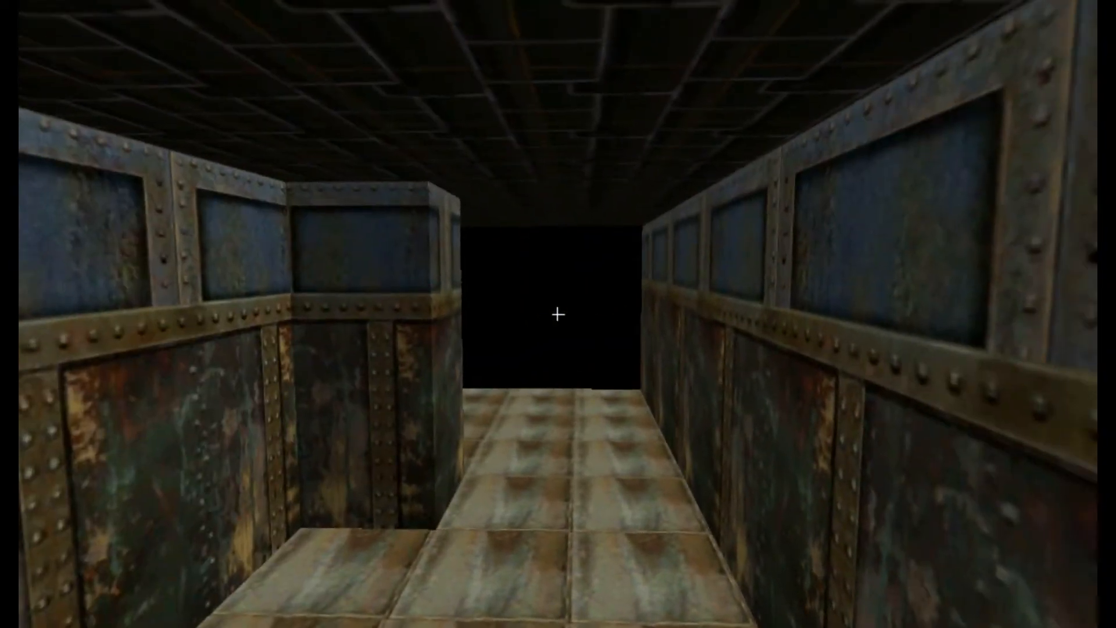
pyautogui.press('w')
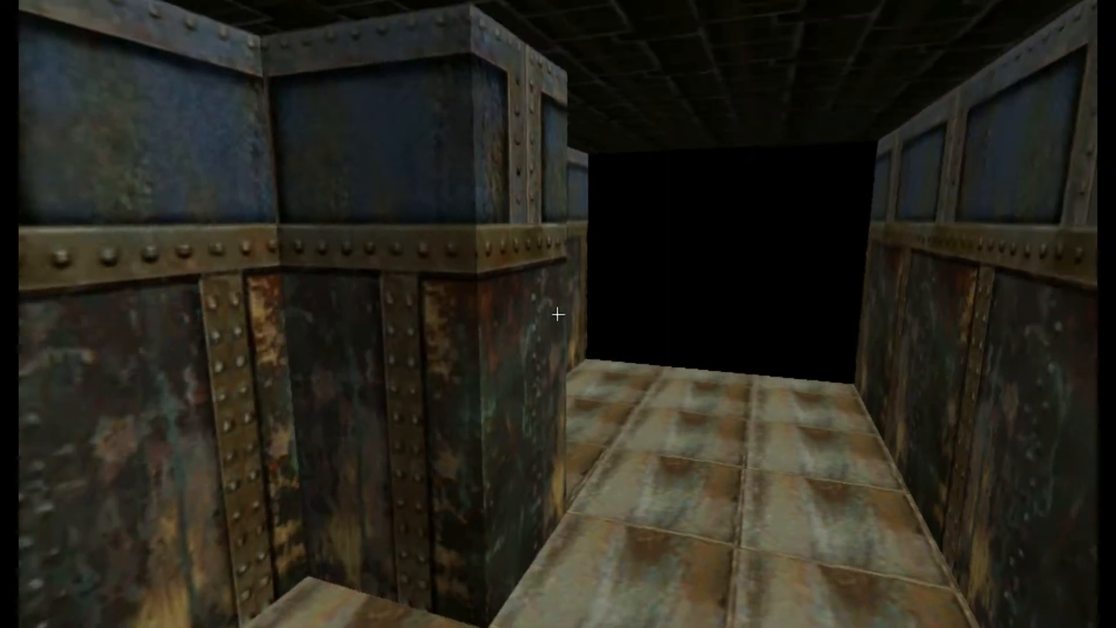
pyautogui.press('a')
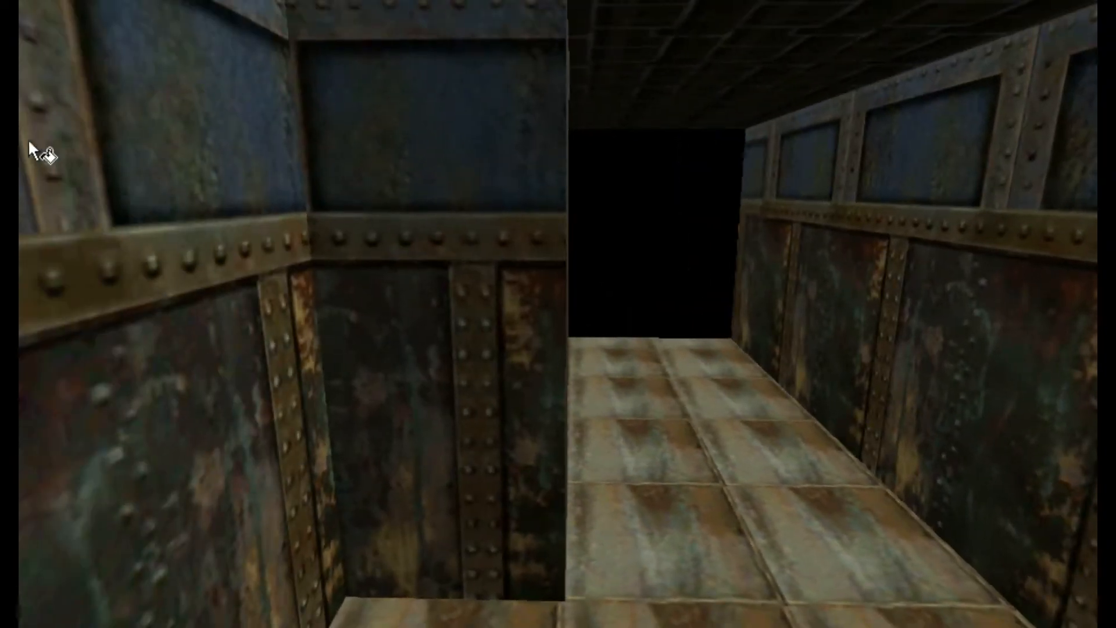
pyautogui.press('z')
pyautogui.press('w')
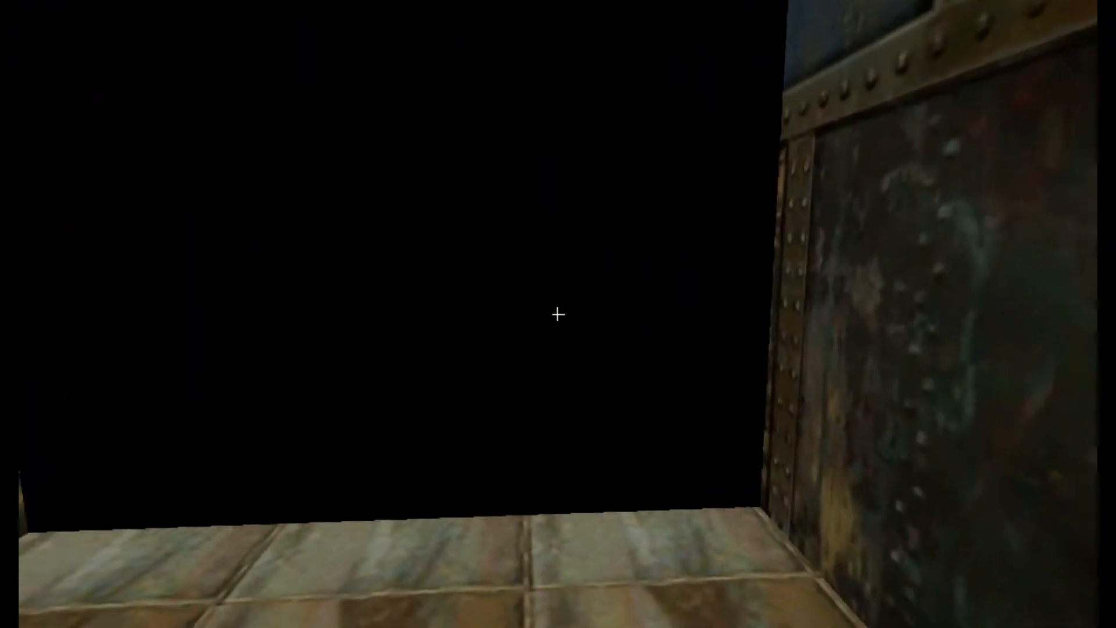
pyautogui.press('w')
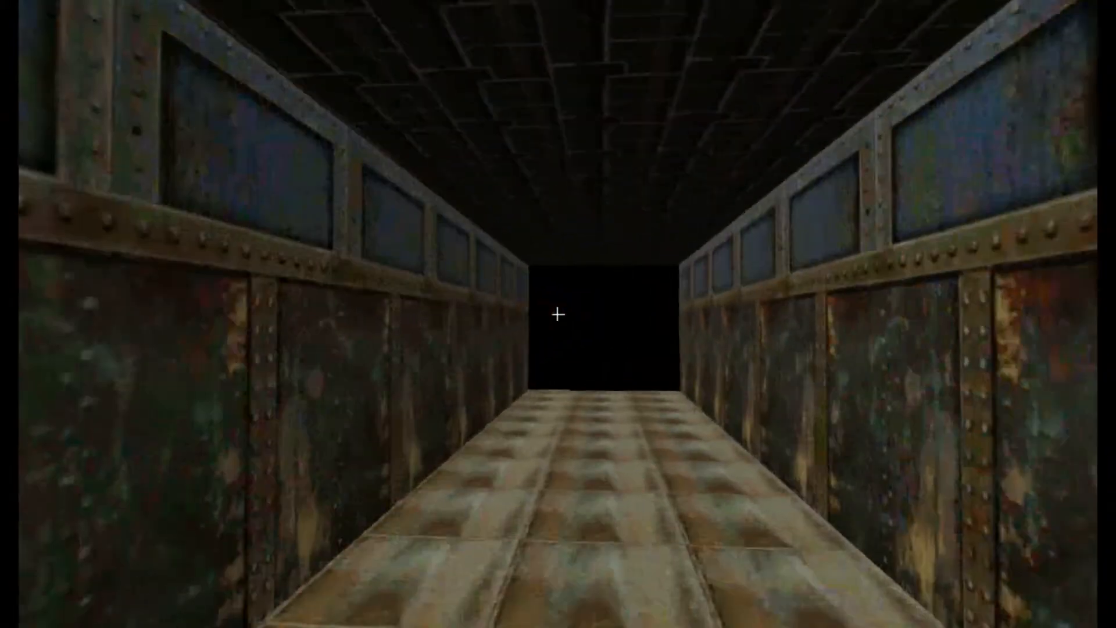
pyautogui.press('w')
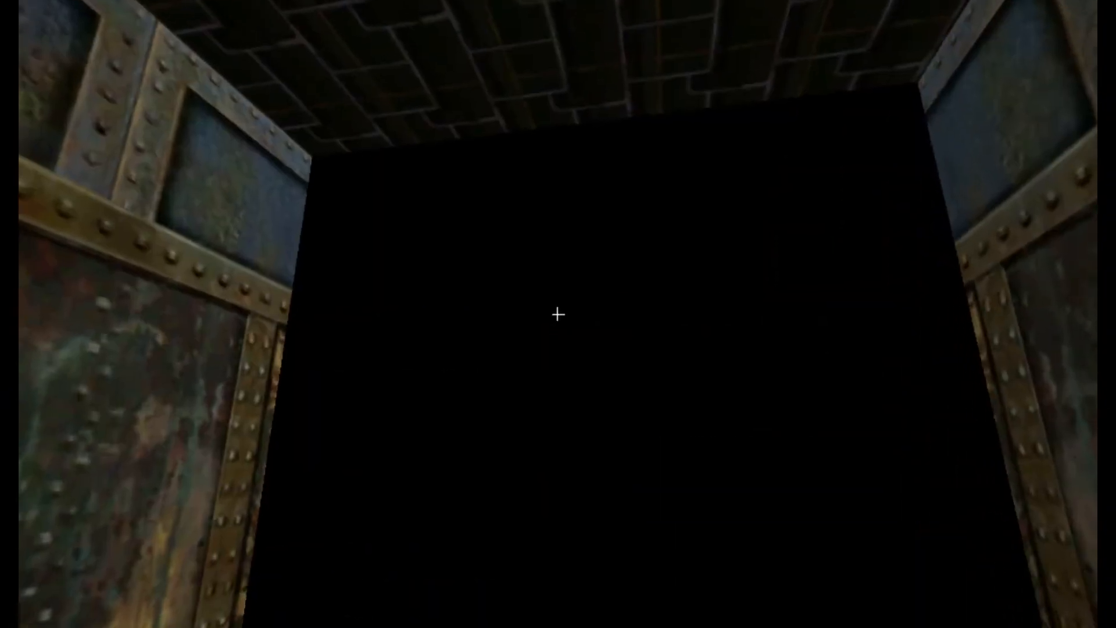
pyautogui.press('w')
pyautogui.press('s')
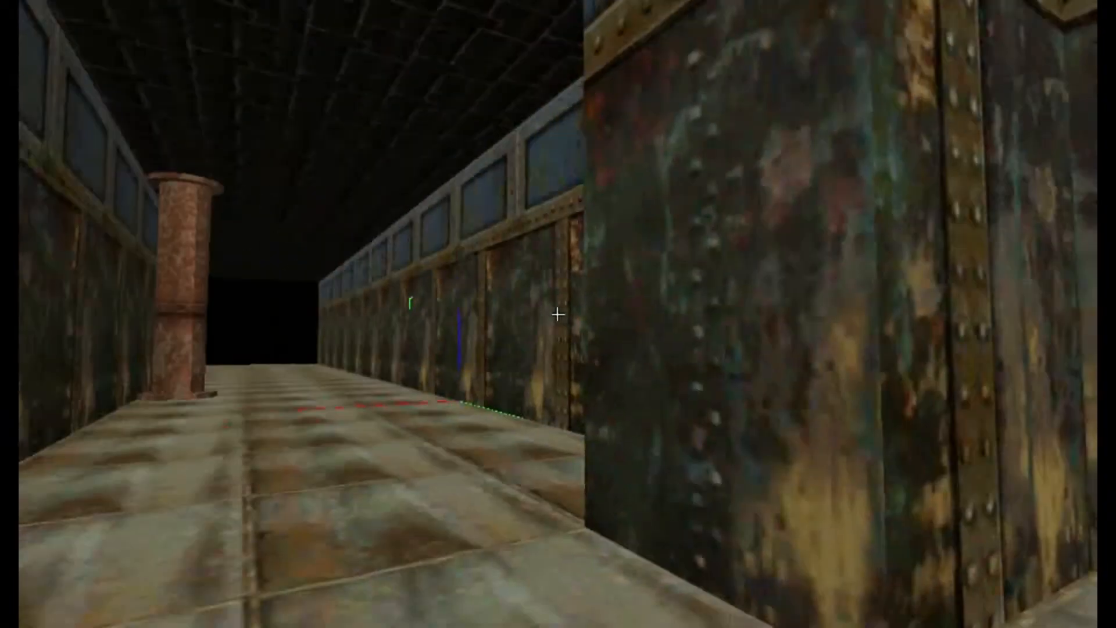
# Step: Paste the H.E.V. charger onto the block's rear face and lower it to just below the horizontal riveted band
pyautogui.press('d')
pyautogui.moveTo(558, 314); pyautogui.dragTo(617, 98, button='right')
pyautogui.press('z')
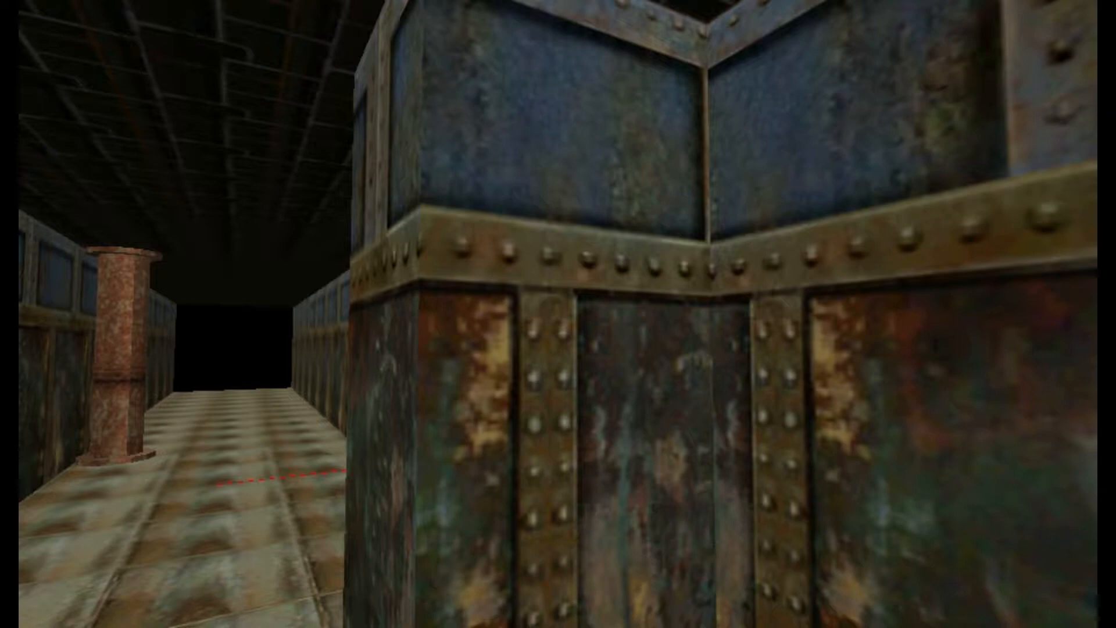
pyautogui.hotkey('ctrl', 'v')
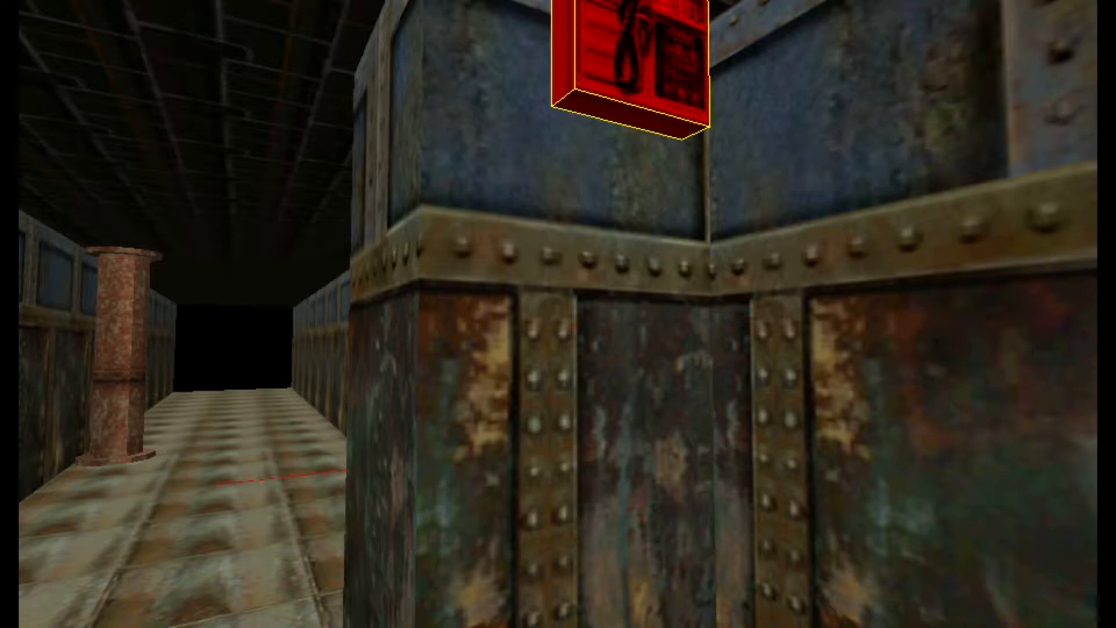
pyautogui.press('Down')
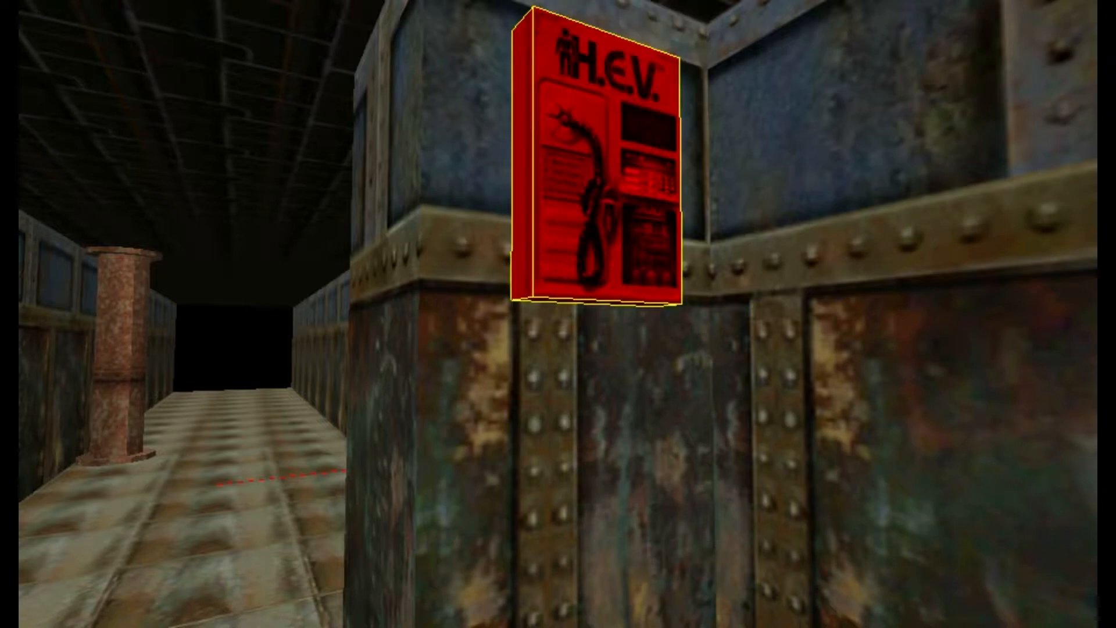
pyautogui.press('Down')
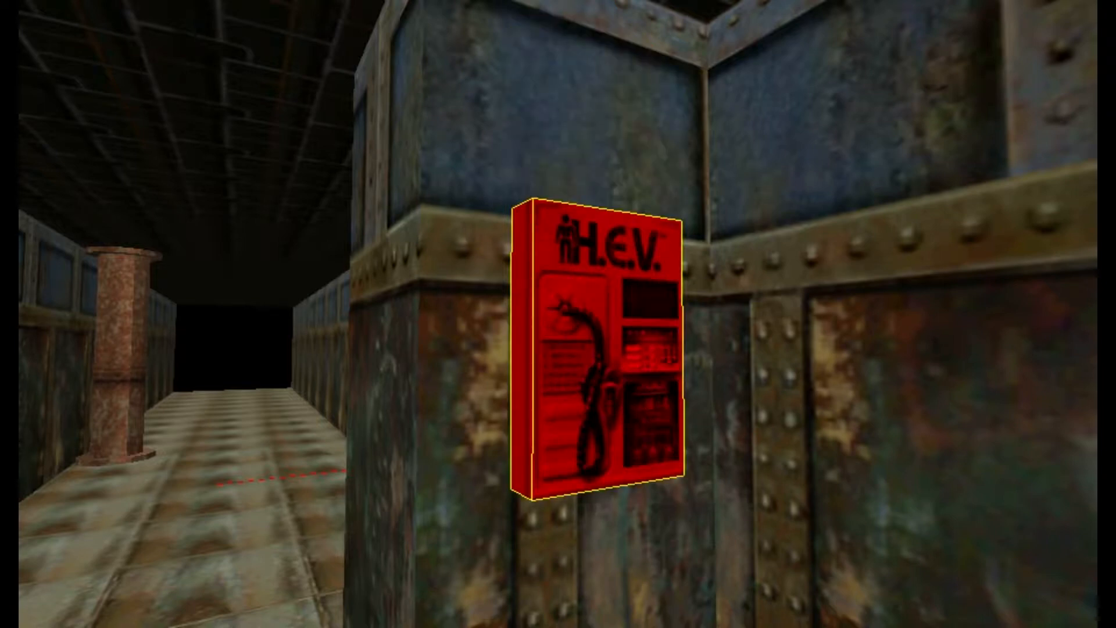
pyautogui.press('Down')
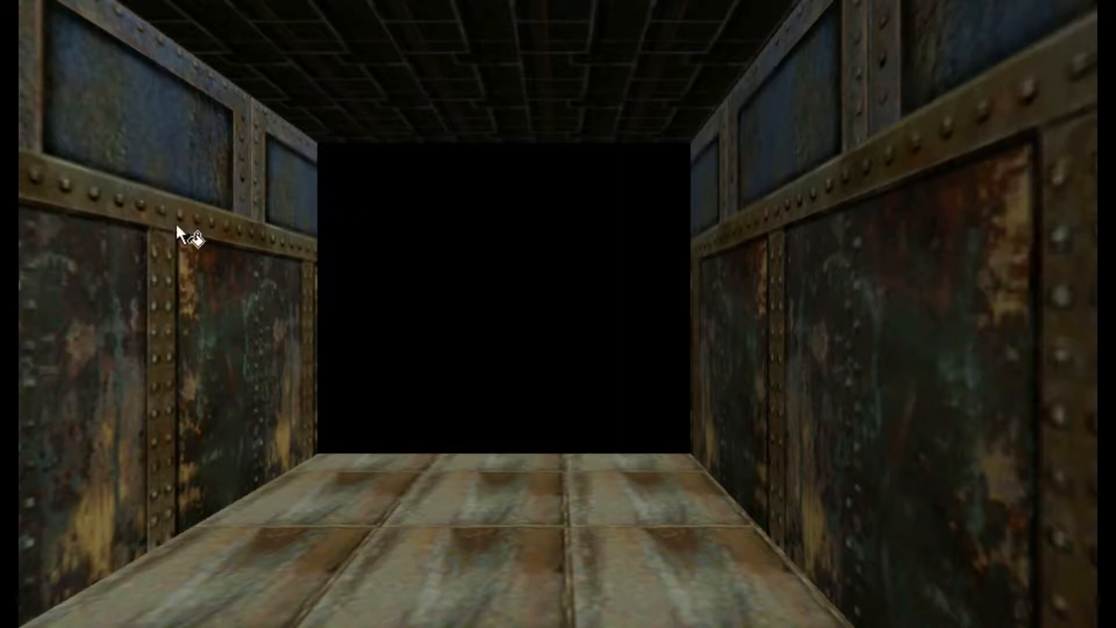
# Step: Examine the H.E.V. charger on the block's rear face and how the block hides it when approached along the corridor
pyautogui.press('z')
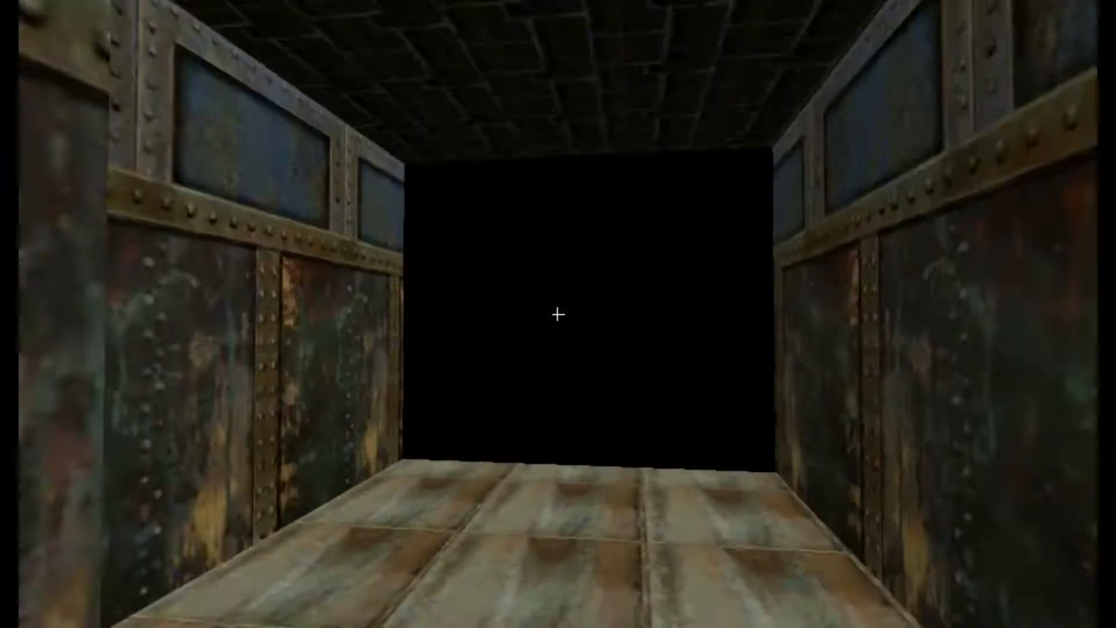
pyautogui.press('w')
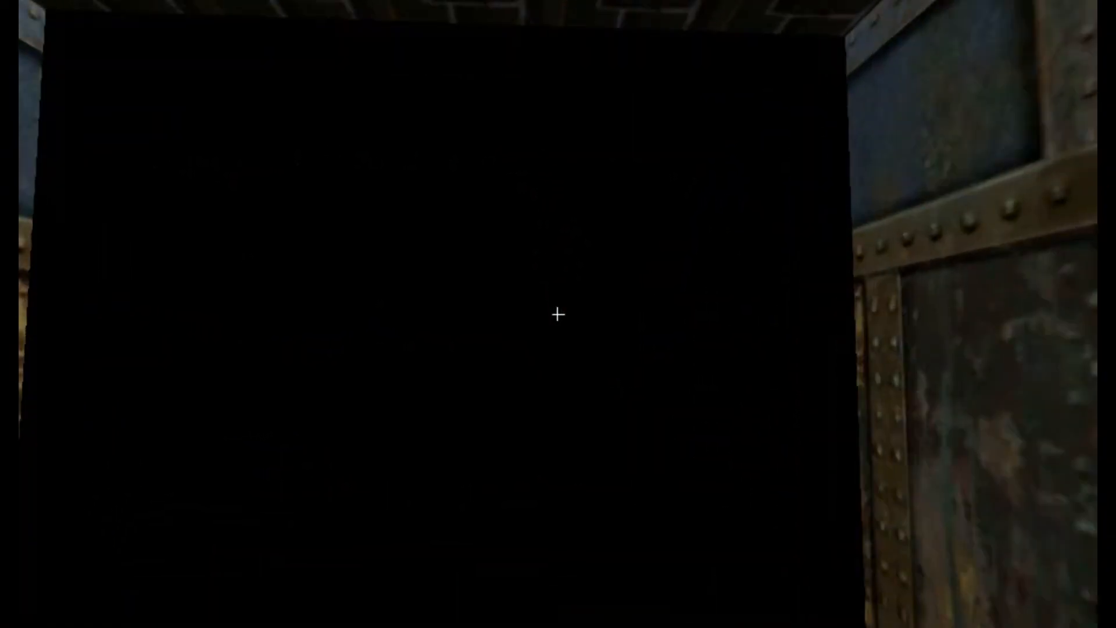
pyautogui.press('w')
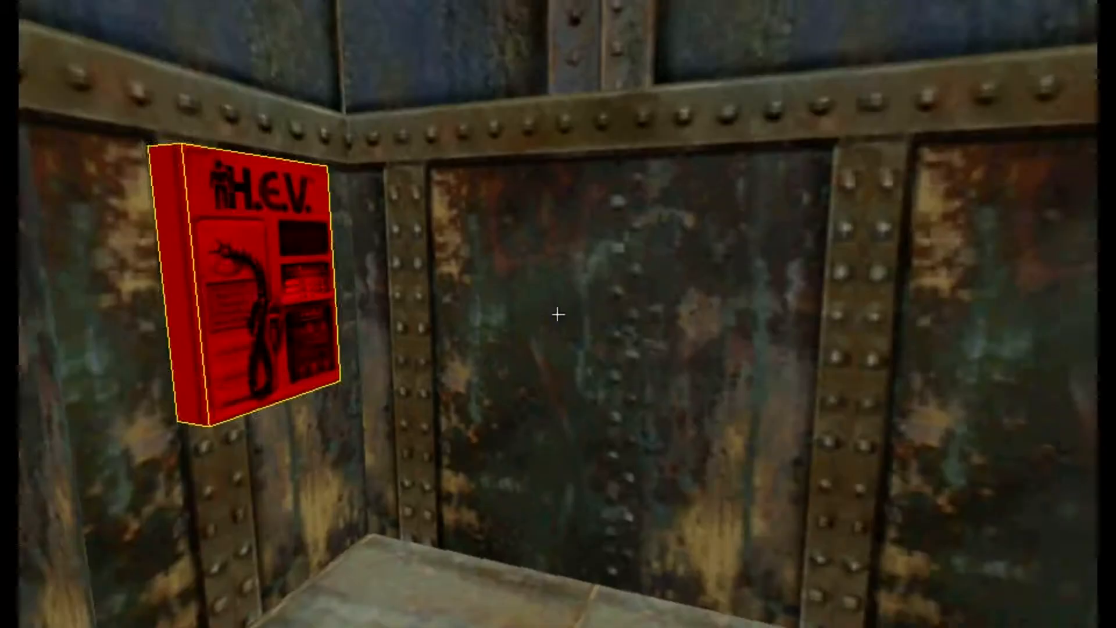
pyautogui.press('z')
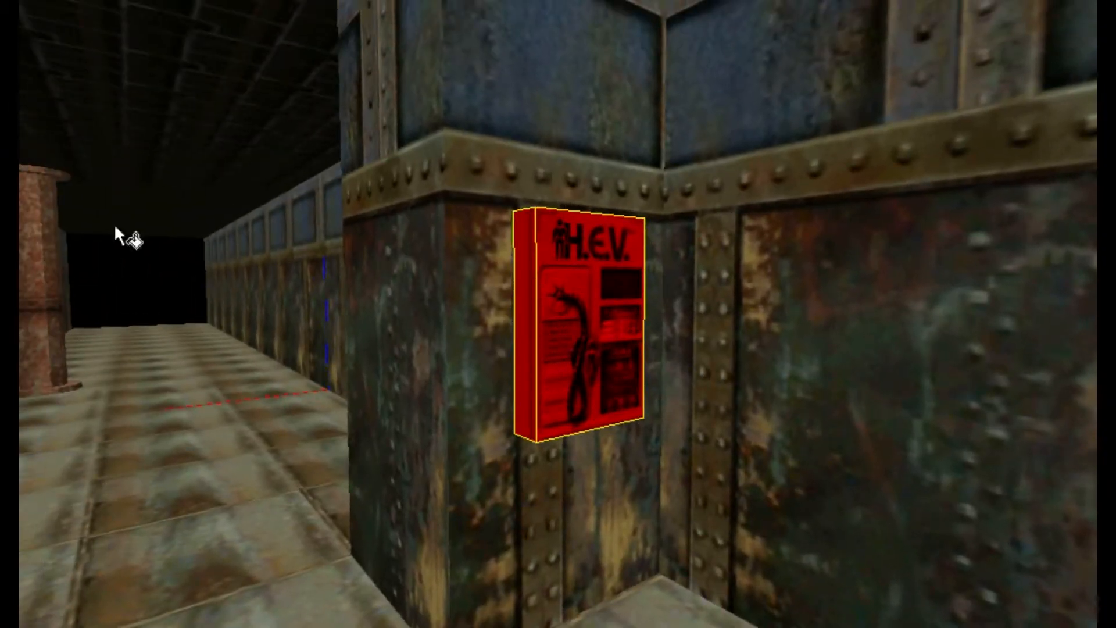
pyautogui.press('Escape')
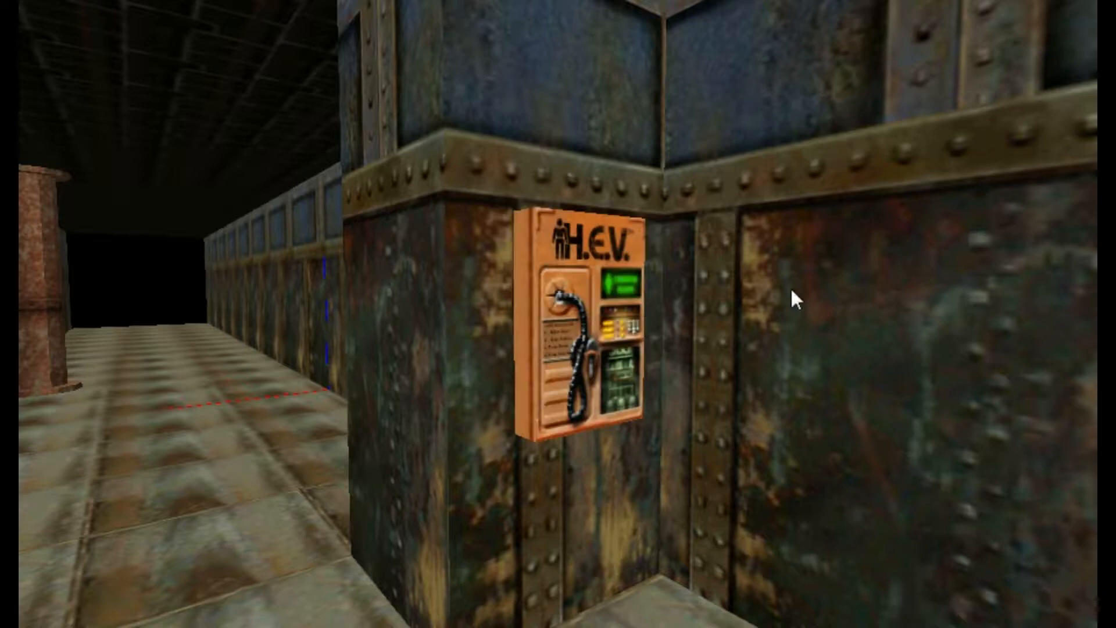
pyautogui.press('z')
pyautogui.press('w')
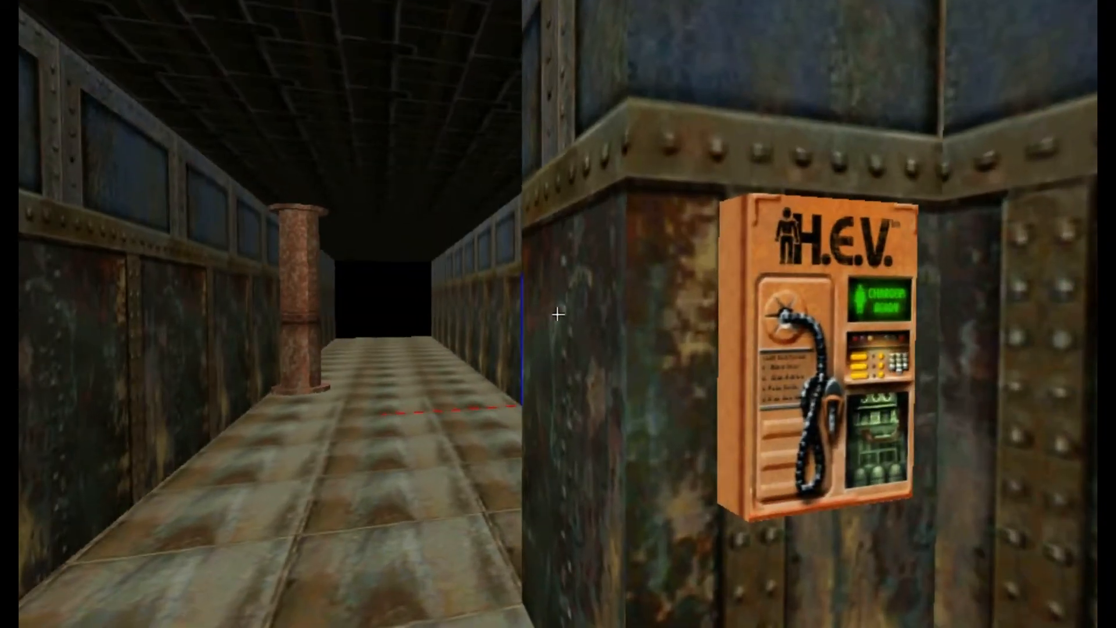
pyautogui.press('a')
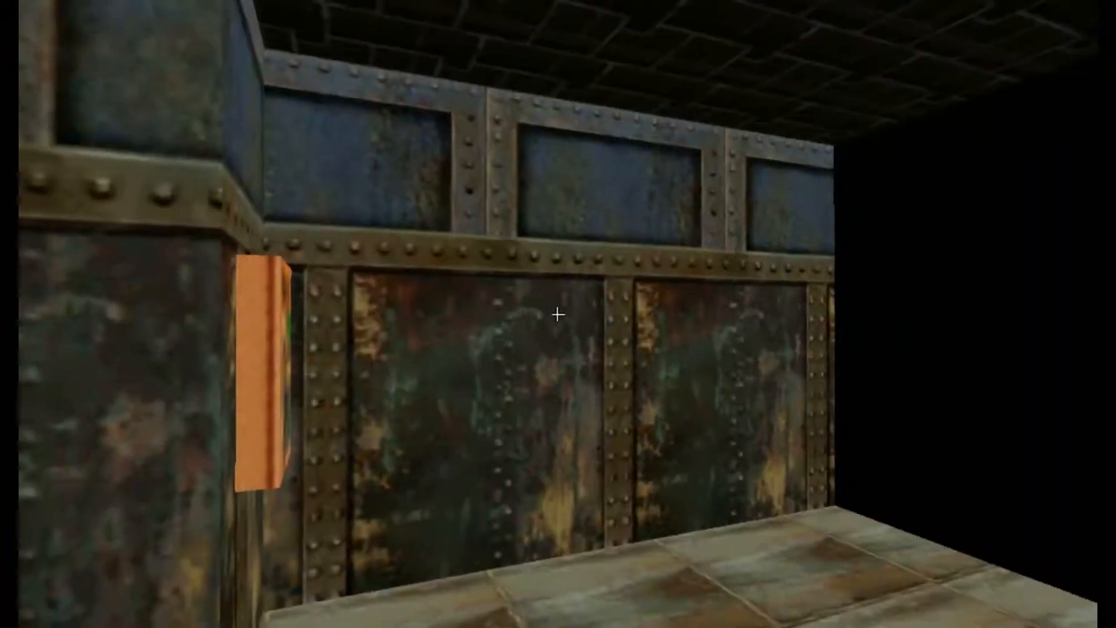
pyautogui.press('a')
pyautogui.press('w')
pyautogui.press('d')
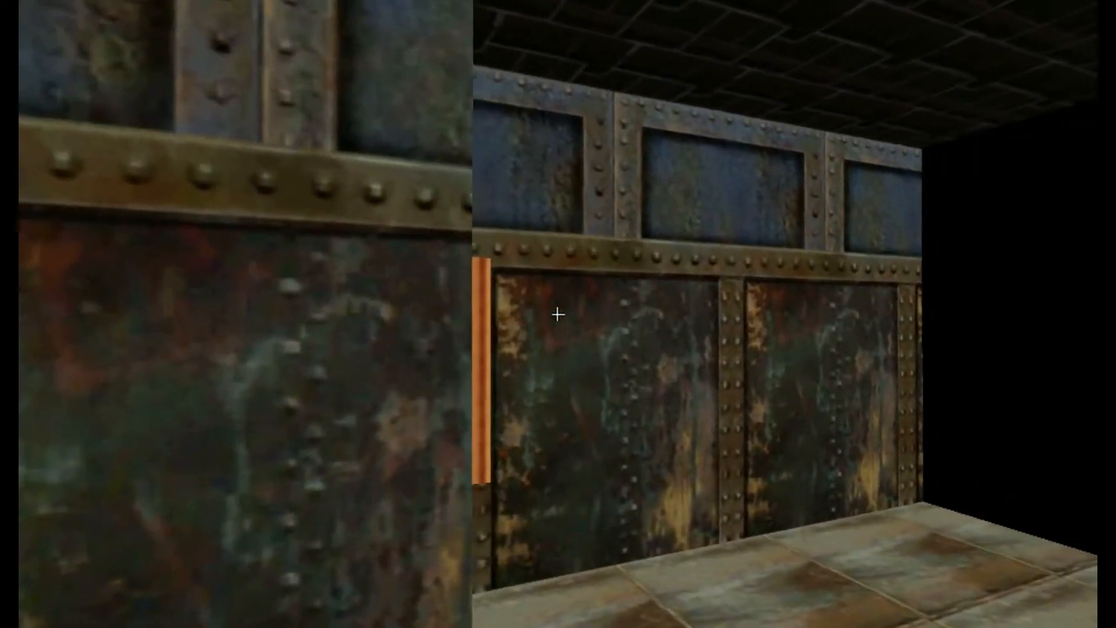
pyautogui.press('a')
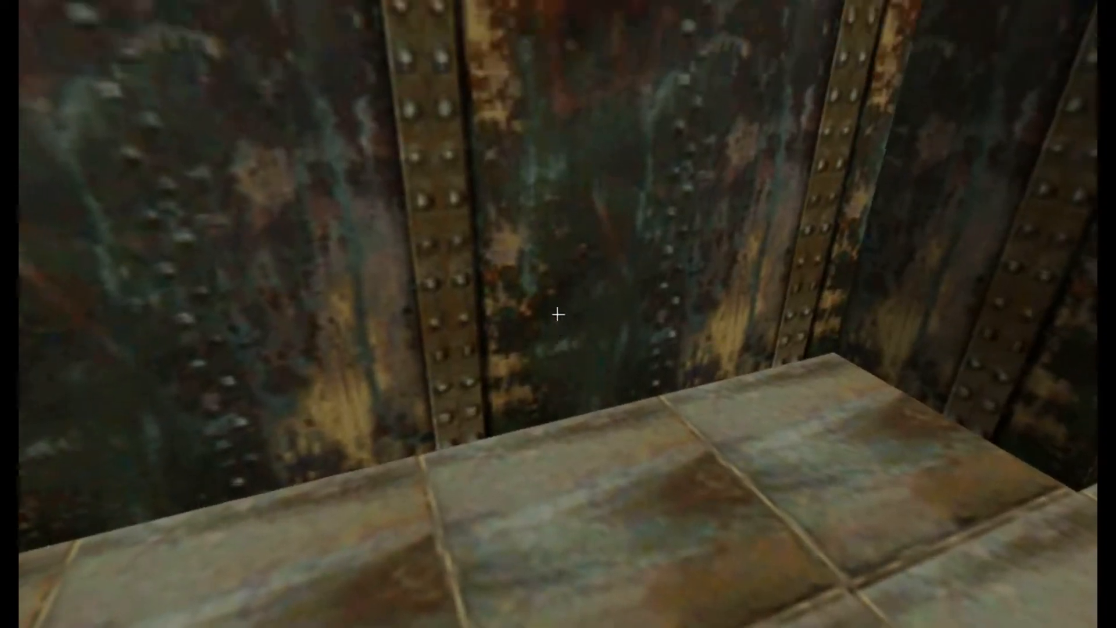
pyautogui.press('s')
pyautogui.press('s')
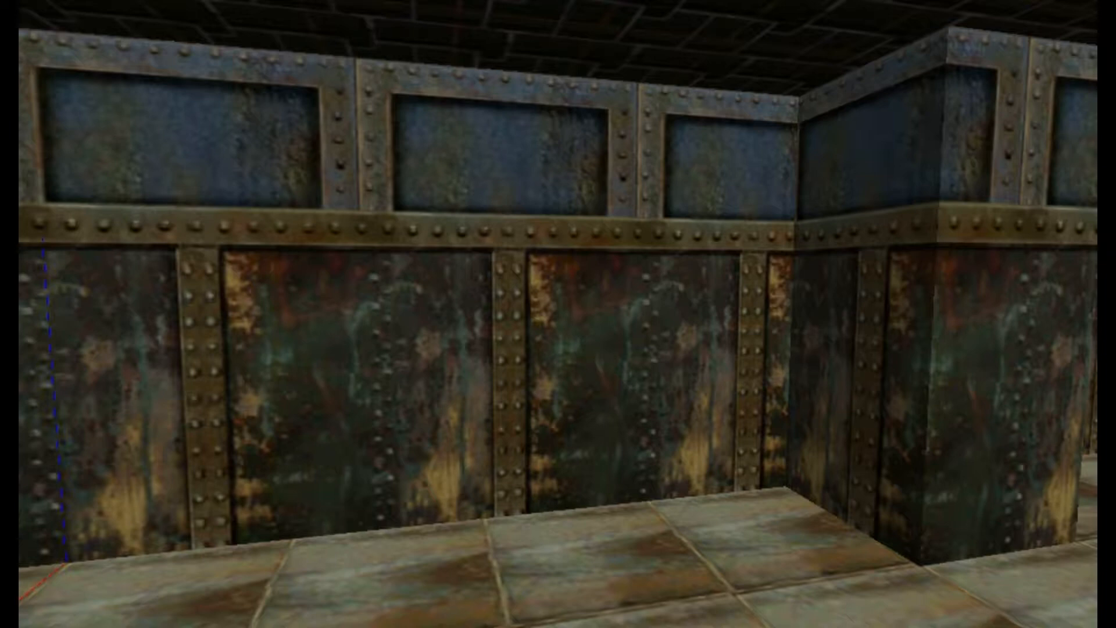
pyautogui.moveTo(850, 208); pyautogui.dragTo(825, 180)
pyautogui.press('pagedown')
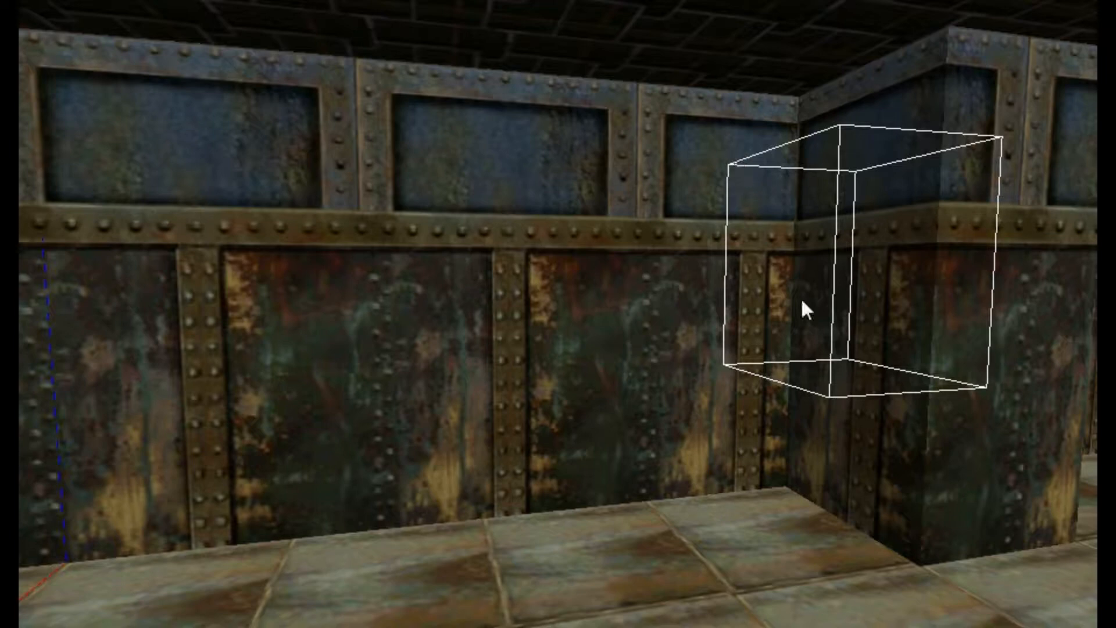
pyautogui.press('Return')
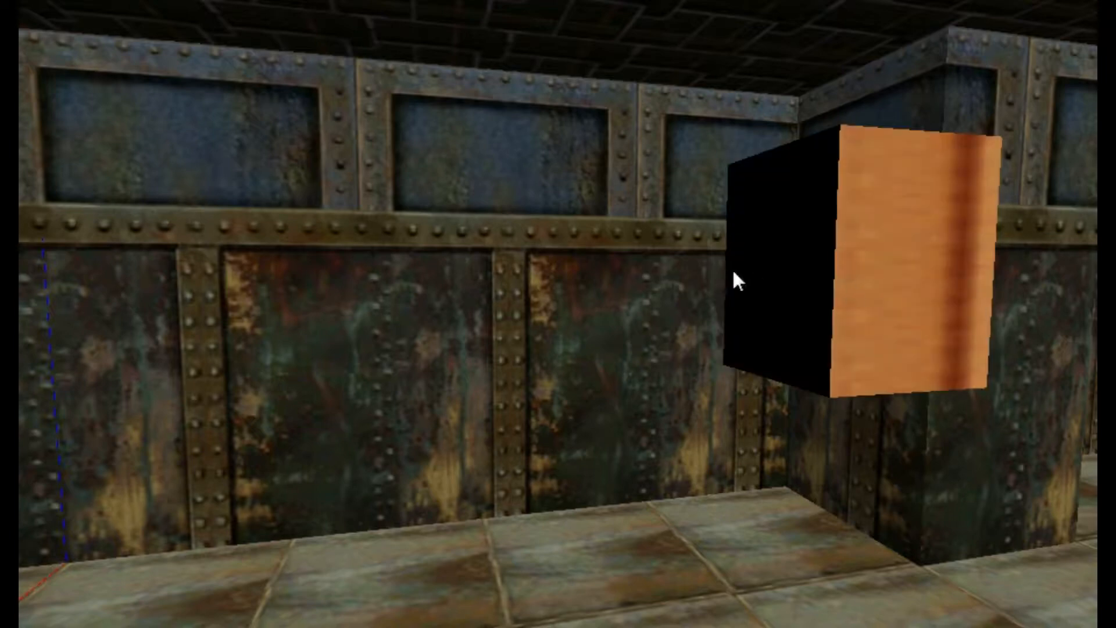
pyautogui.click(878, 307)
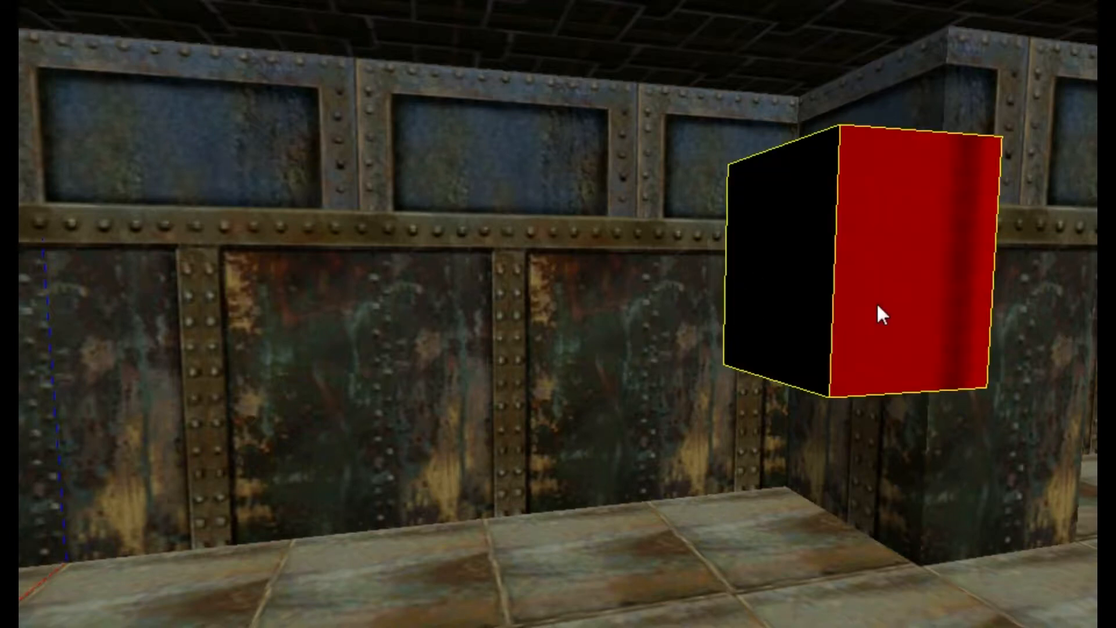
pyautogui.press('Delete')
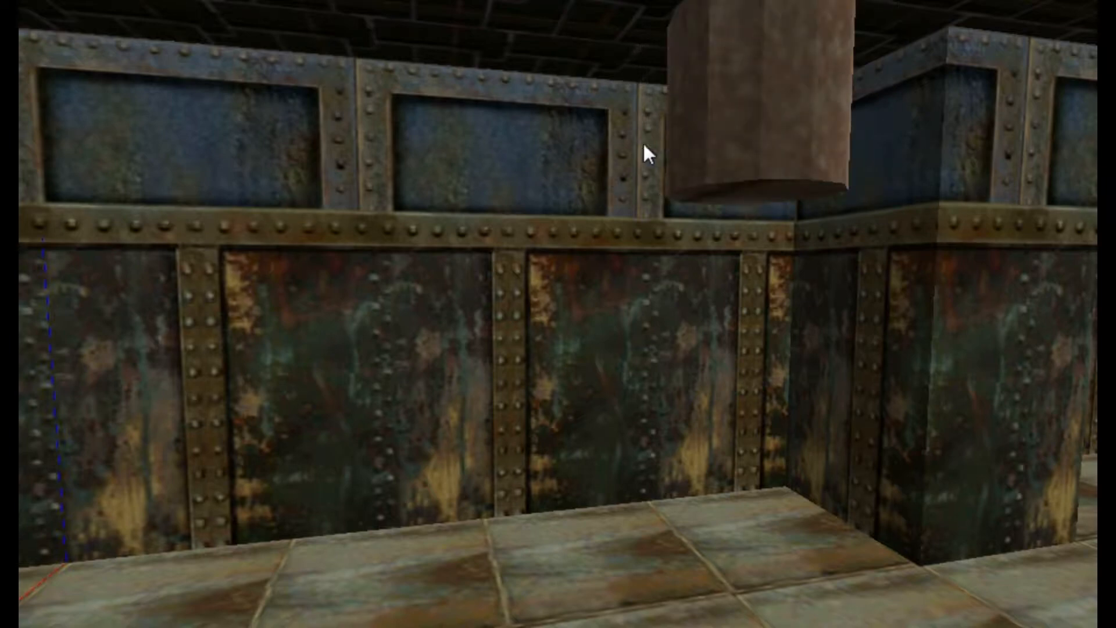
# Step: Turn the pipe cylinder horizontal and stretch it along the riveted wall just above the floor, ending at the wall block
pyautogui.click(747, 121)
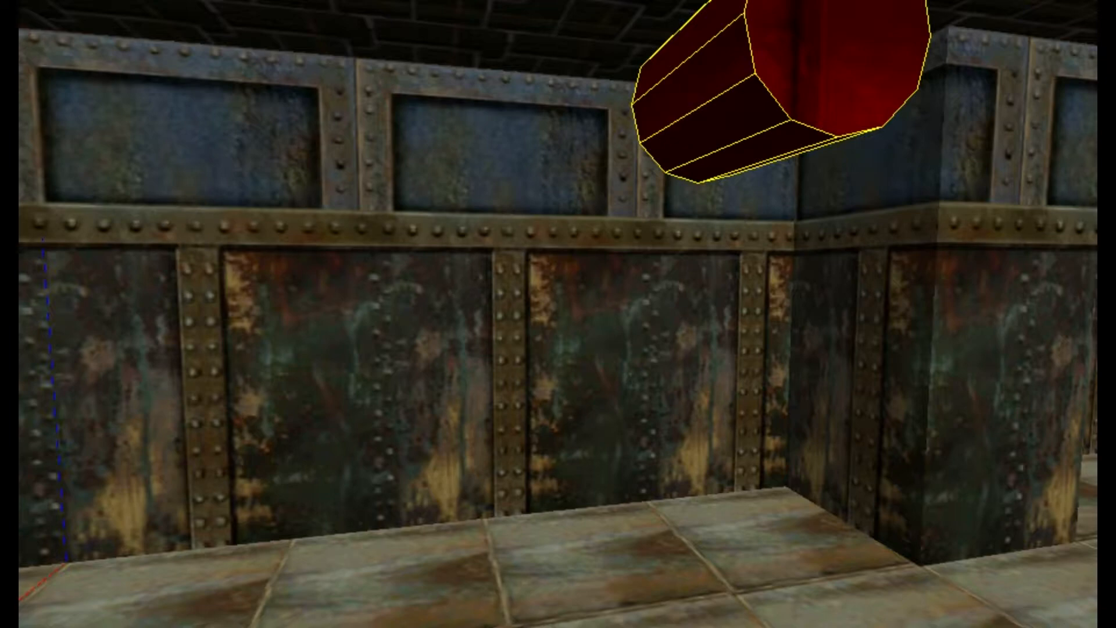
pyautogui.hotkey('ctrl', 'z')
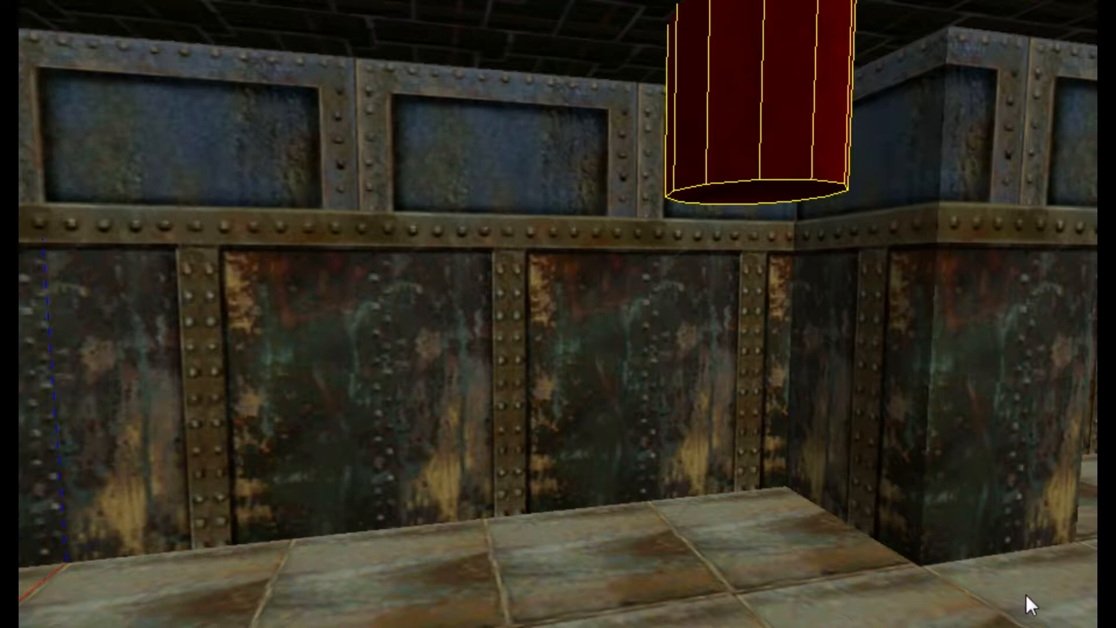
pyautogui.hotkey('ctrl', 'y')
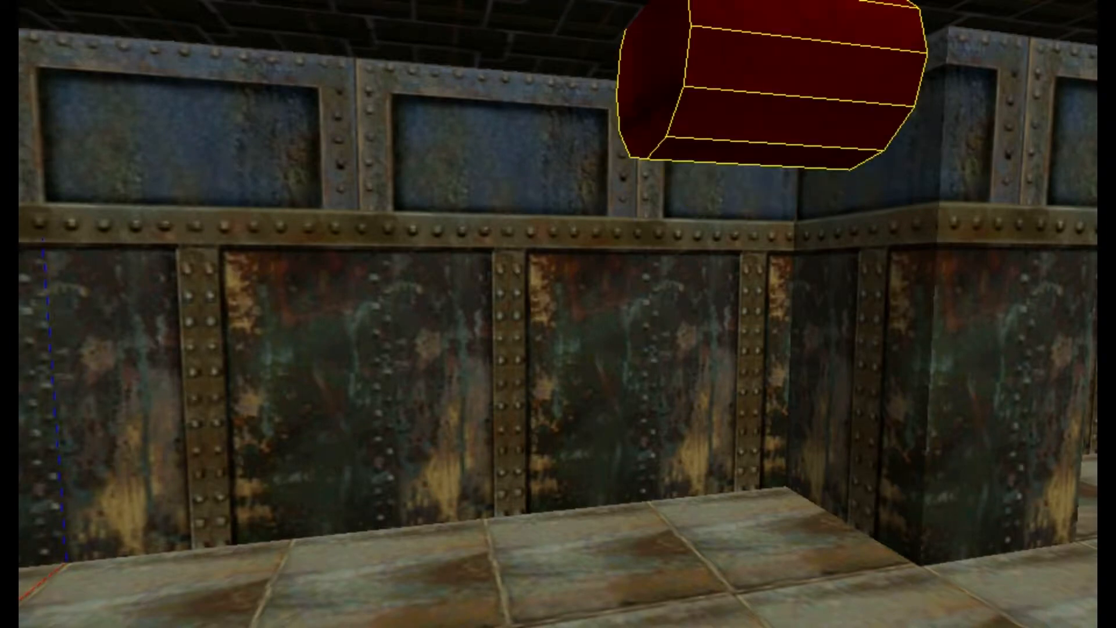
pyautogui.hotkey('ctrl', 'y')
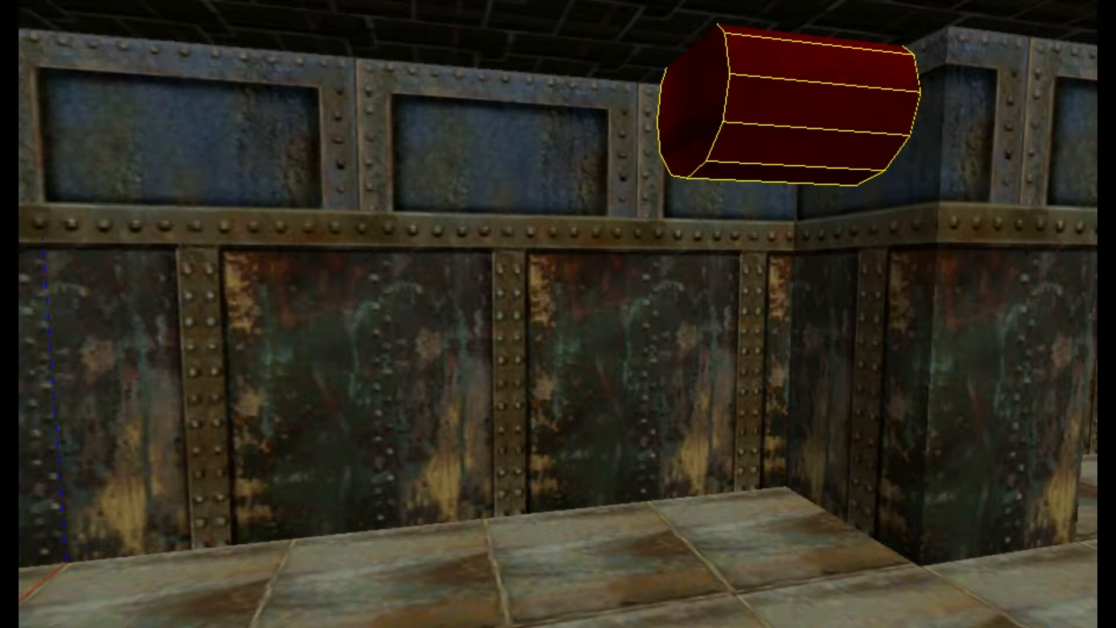
pyautogui.hotkey('ctrl', 'z')
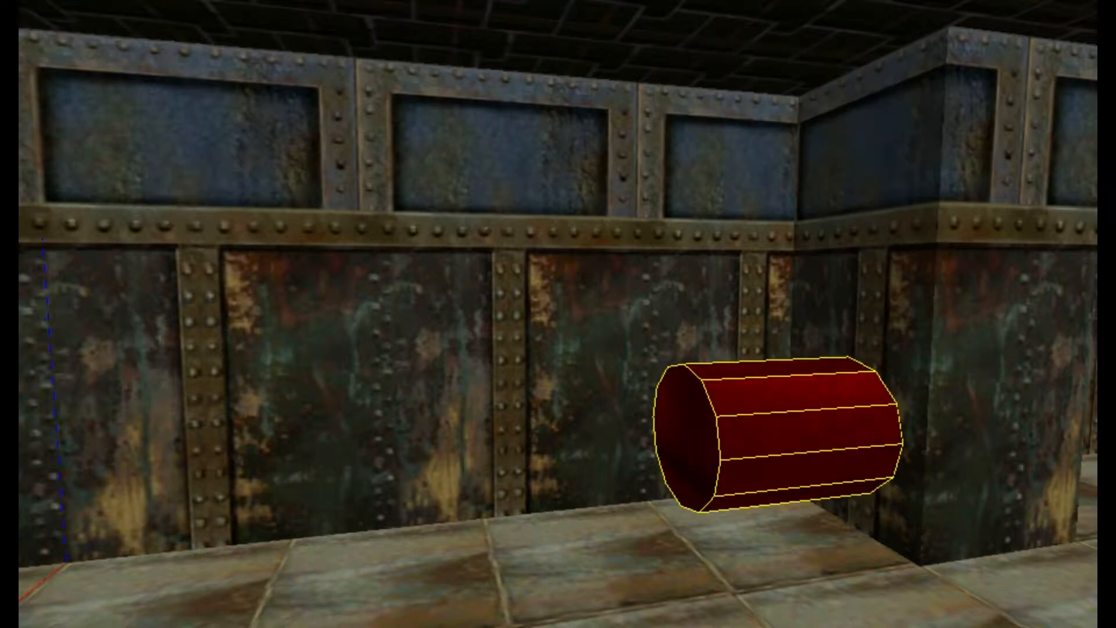
pyautogui.hotkey('ctrl', 'z')
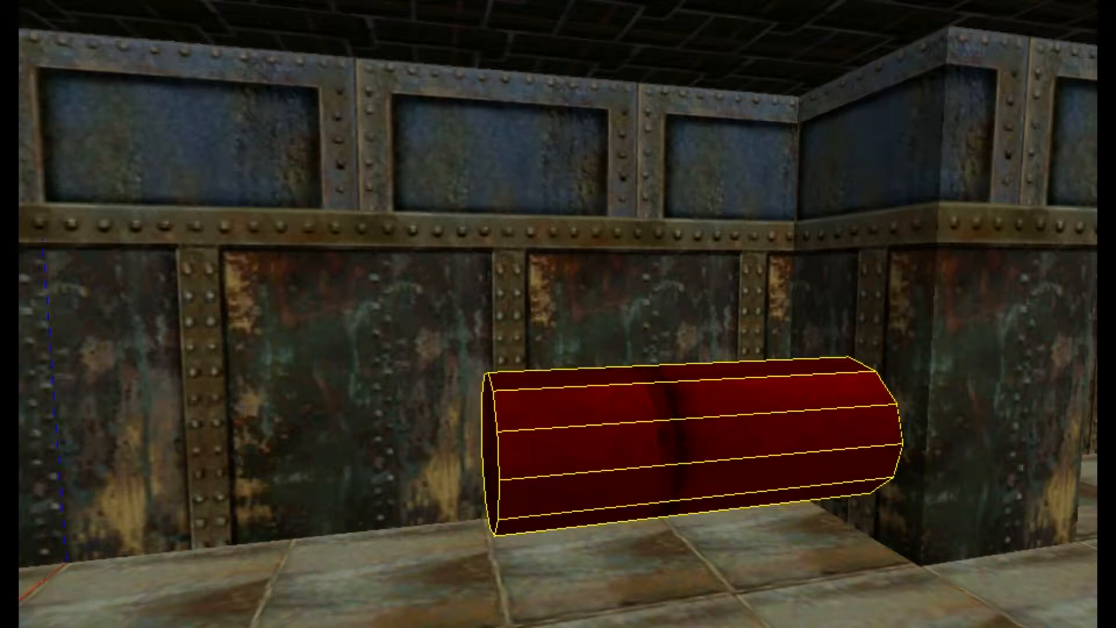
# Step: Paste a copy of the horizontal pipe and raise it directly above the first, leaving a gap between them
pyautogui.press('Escape')
pyautogui.hotkey('ctrl', 'v')
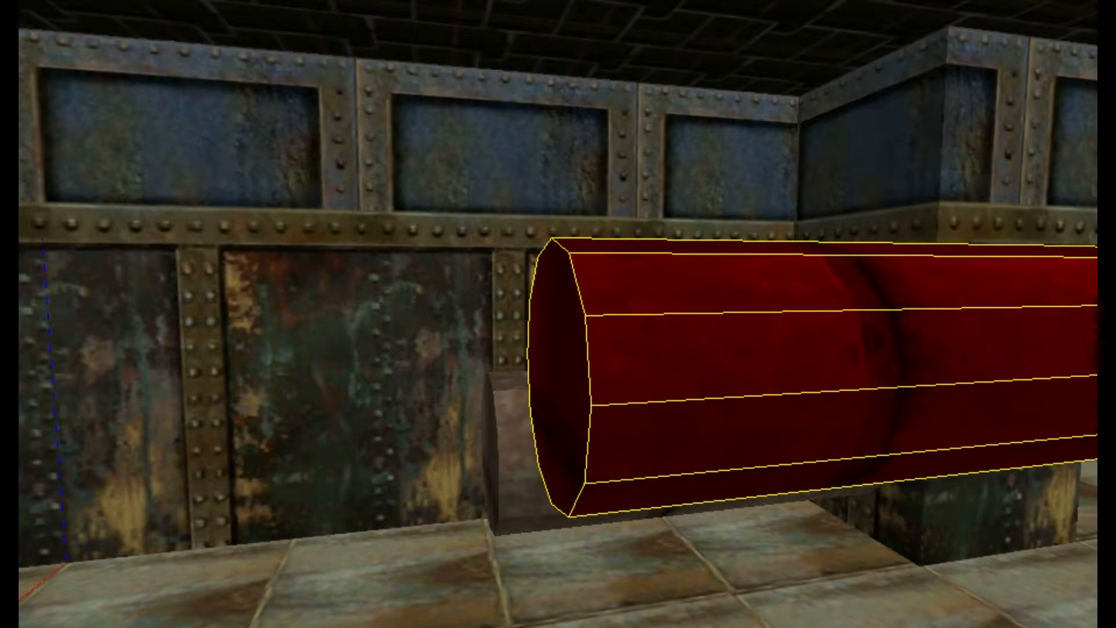
pyautogui.press('Up')
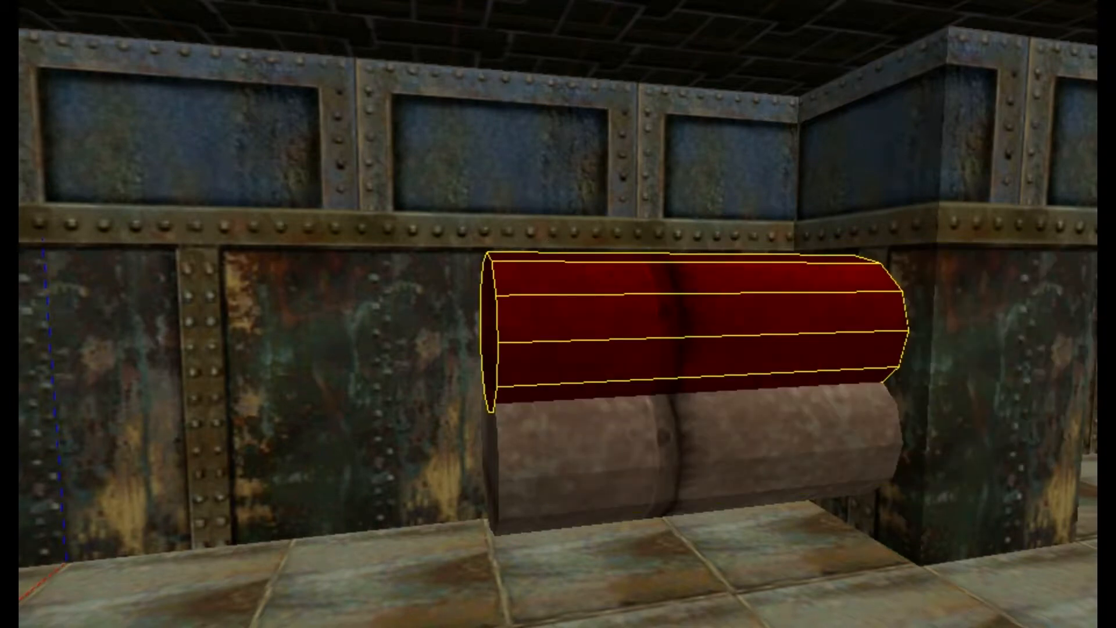
pyautogui.press('pageup')
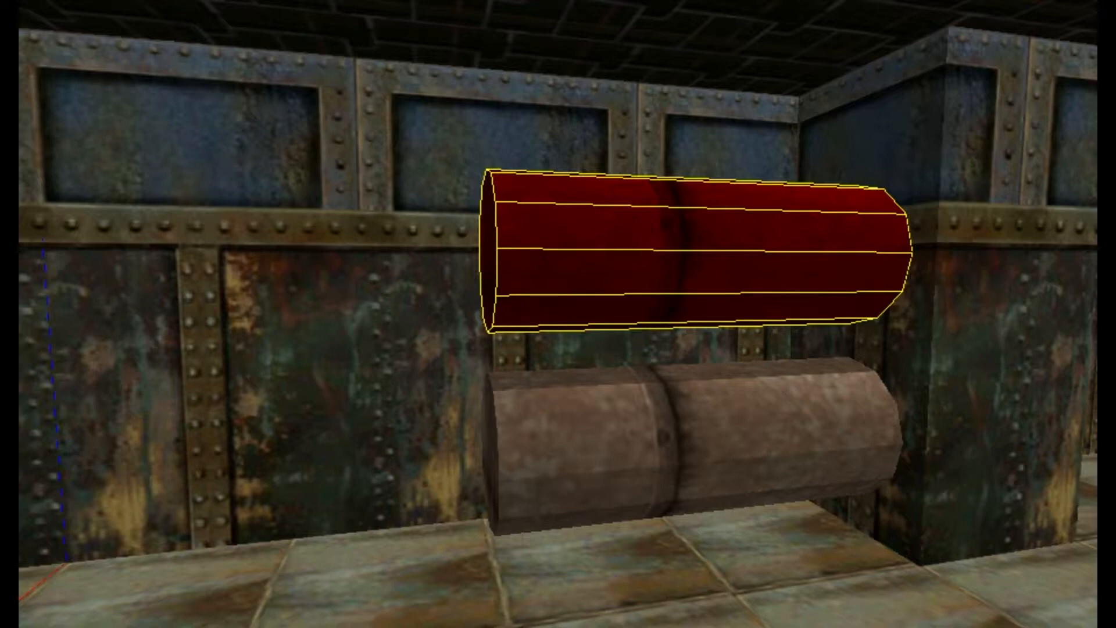
pyautogui.press('Escape')
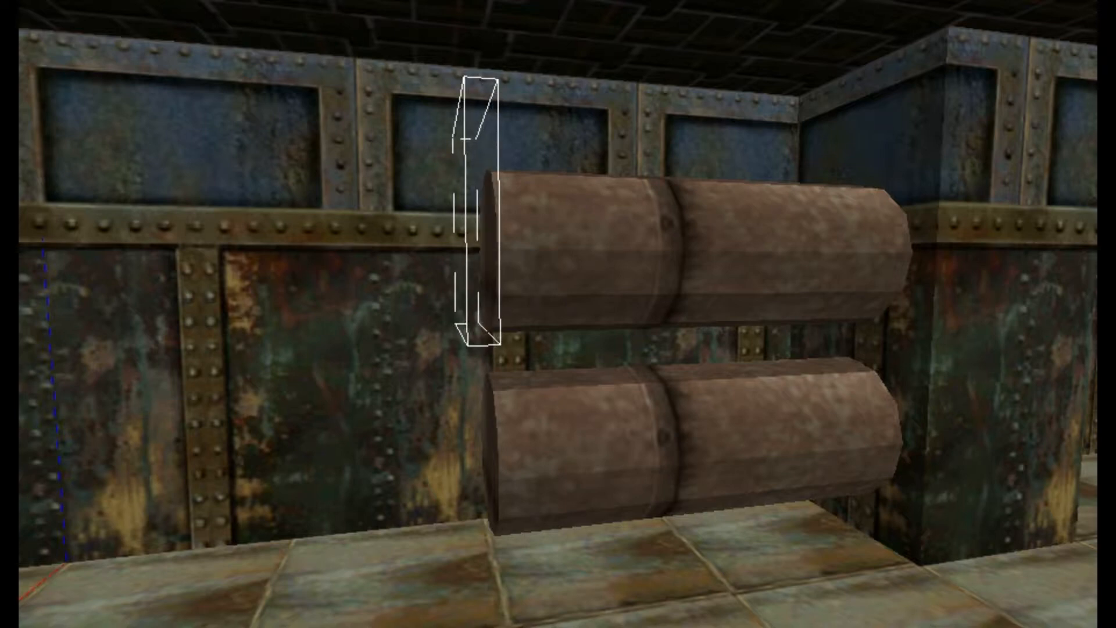
# Step: Create a thin, tall rust-textured plate at the near end of the two pipes, standing perpendicular to the wall
pyautogui.press('Escape')
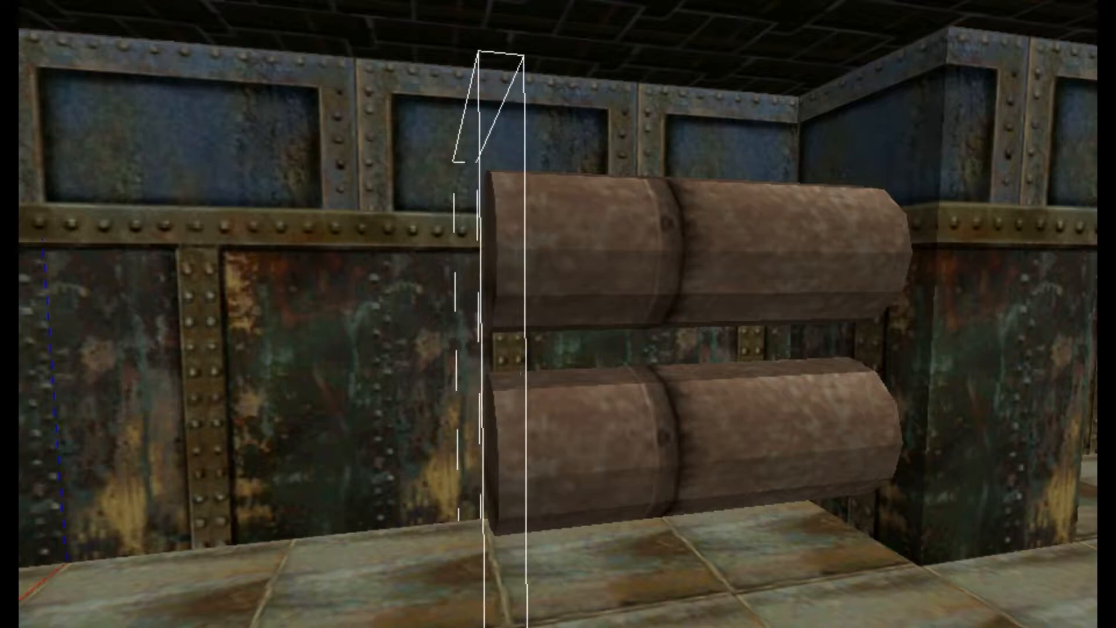
pyautogui.press('d')
pyautogui.press('d')
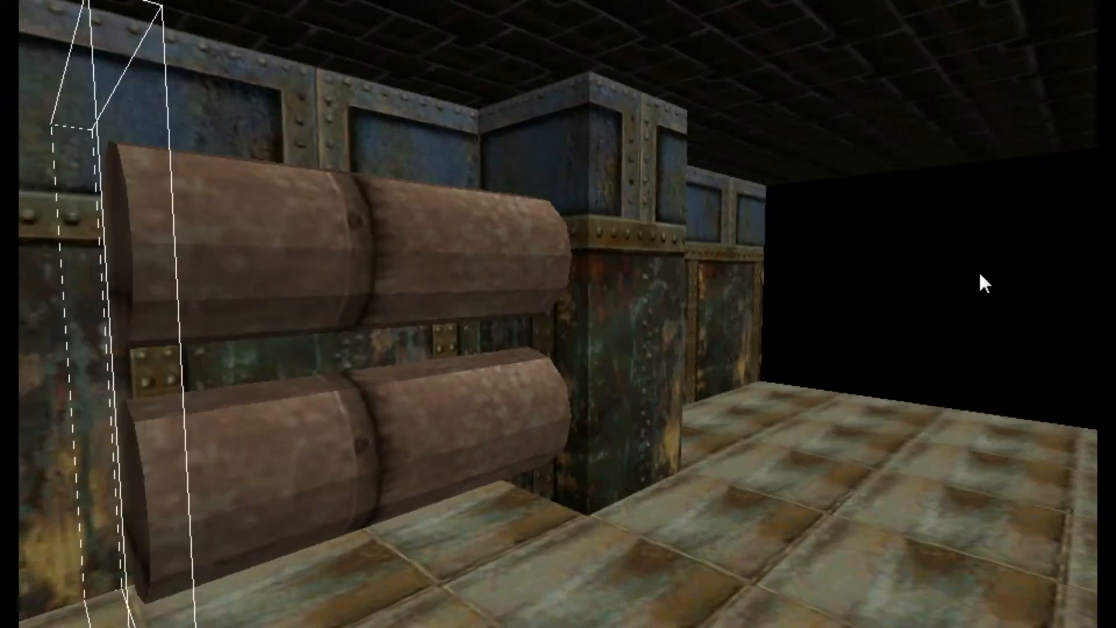
pyautogui.press('a')
pyautogui.press('z')
pyautogui.press(',')
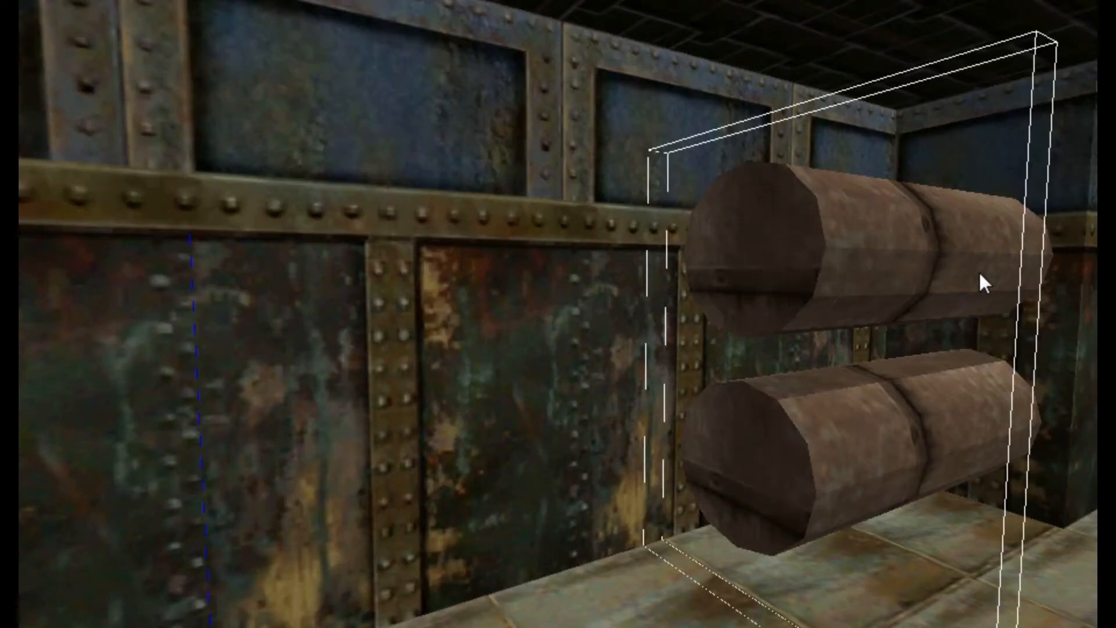
pyautogui.press('Right')
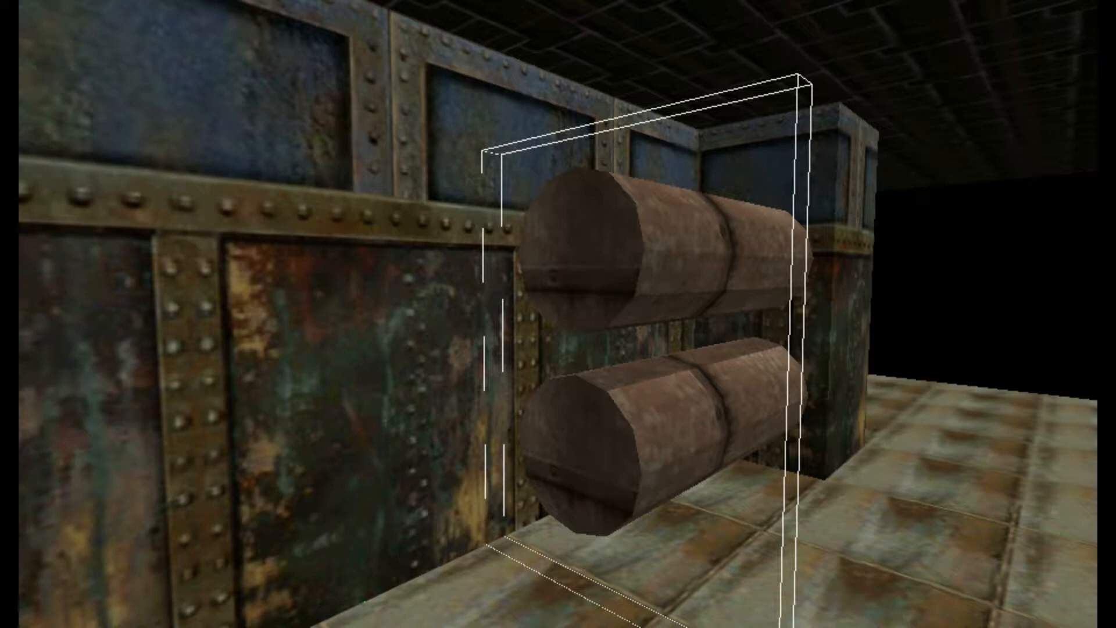
pyautogui.press('Escape')
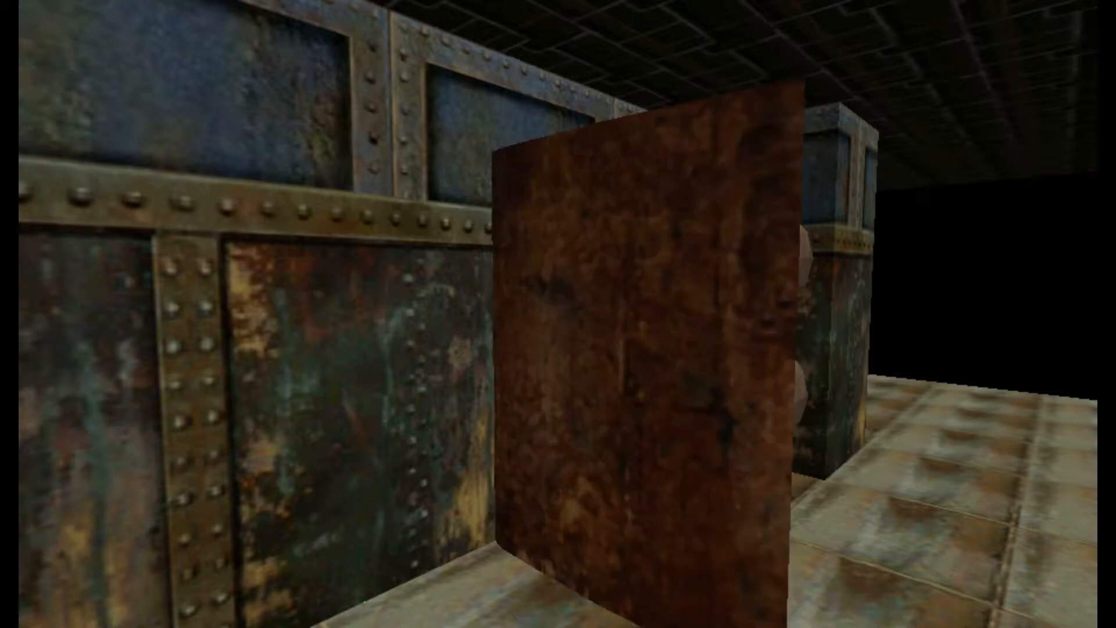
# Step: Rebuild the rusted plate in the same place so it fills the full thickness of the outlined box
pyautogui.moveTo(501, 129); pyautogui.dragTo(788, 362)
pyautogui.press('Escape')
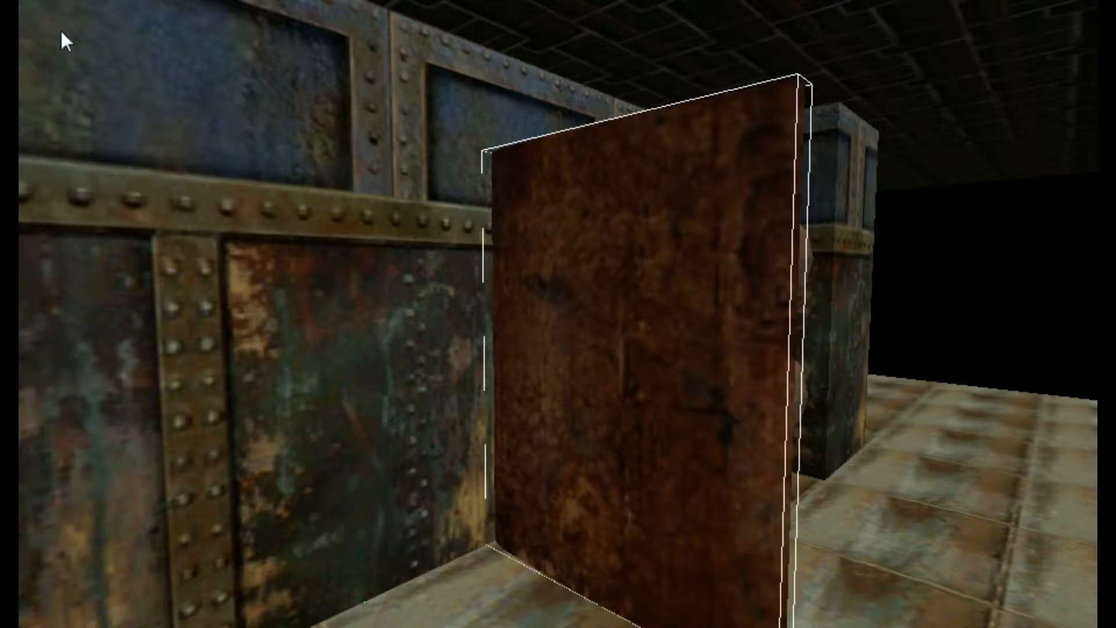
pyautogui.click(702, 316)
pyautogui.press('Delete')
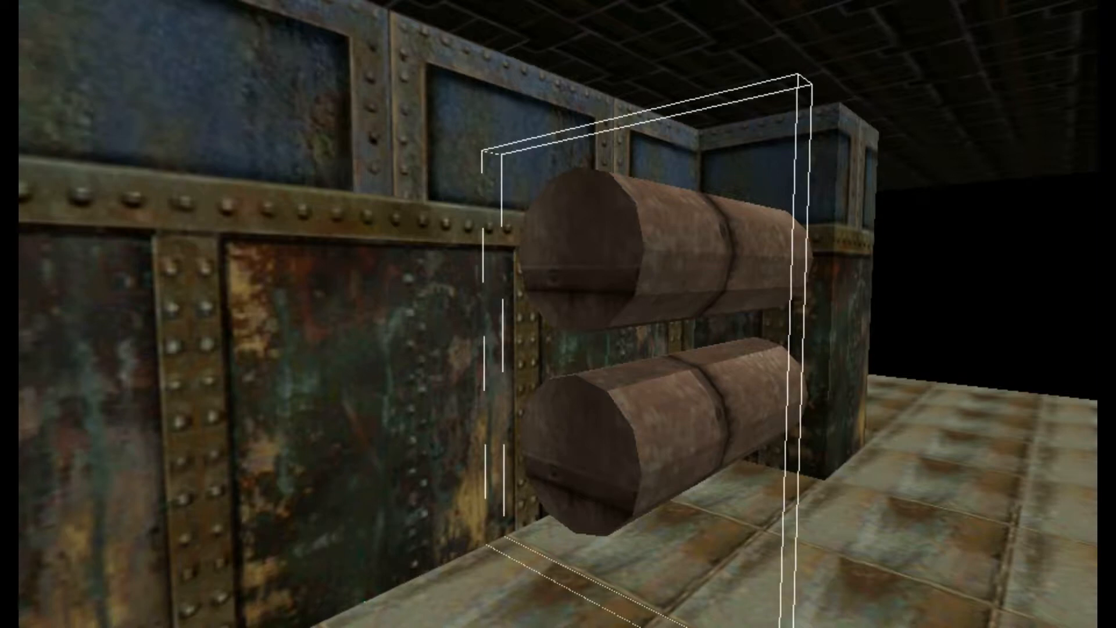
pyautogui.hotkey('ctrl', 'z')
# Step: Clip the rusted plate's outer edge to a slant and cut off its upper outer corner
pyautogui.hotkey('ctrl', 'z')
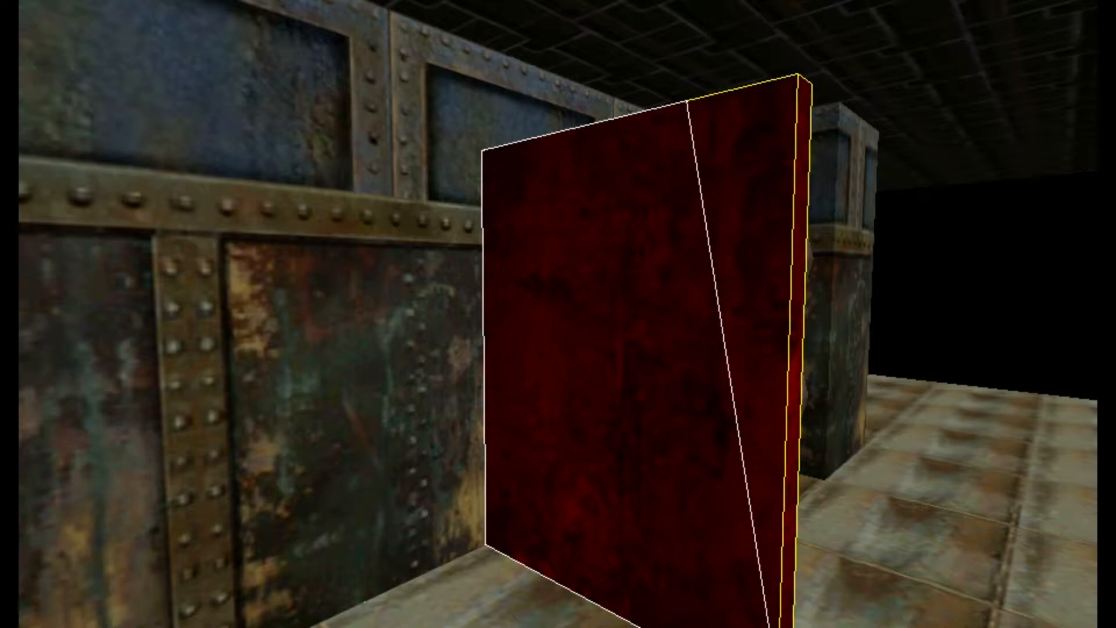
pyautogui.press('Return')
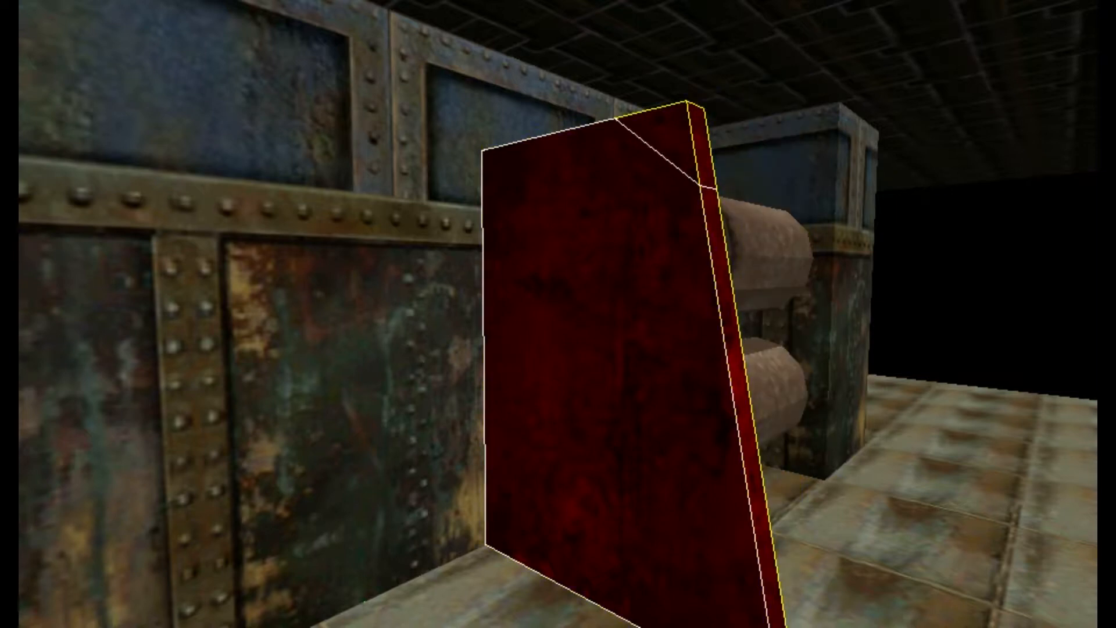
pyautogui.press('Return')
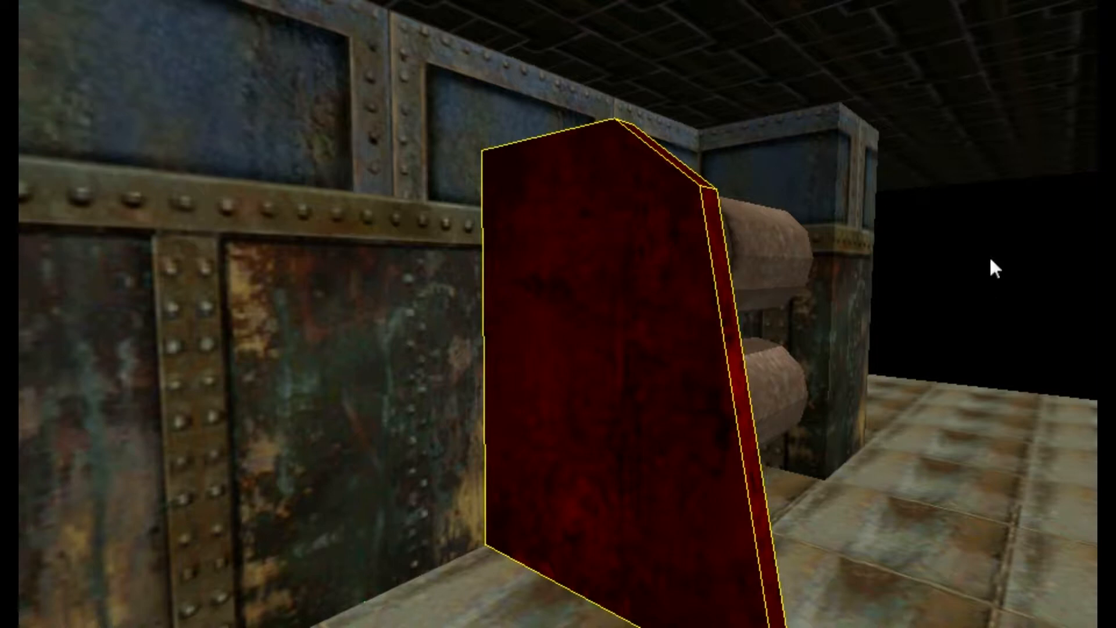
pyautogui.press('Escape')
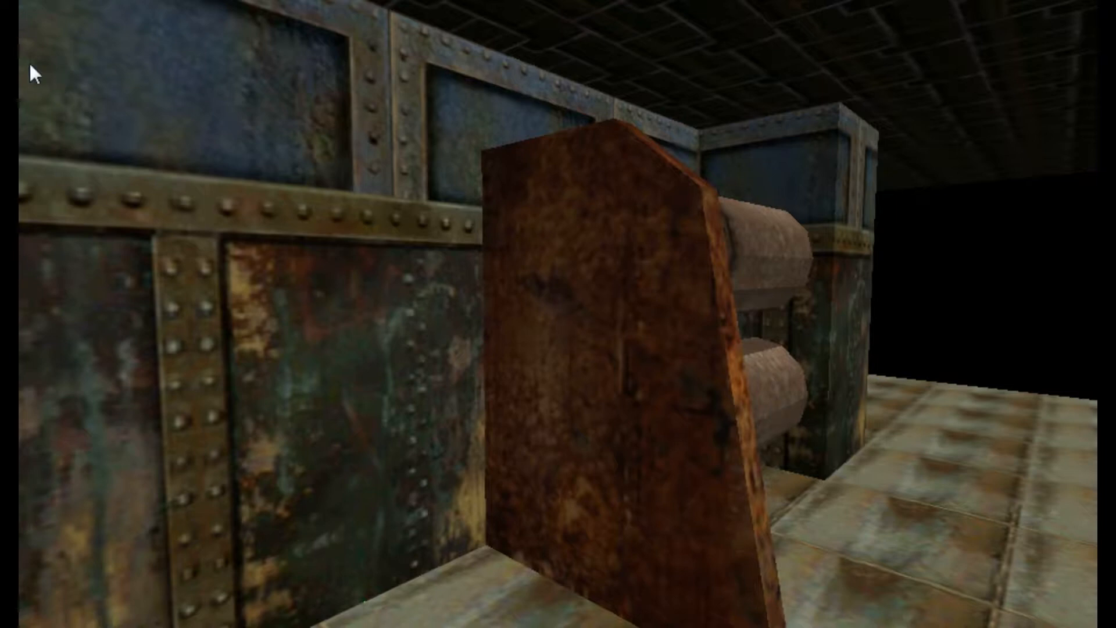
# Step: Extend the riveted wall block behind the pipes further out into the corridor
pyautogui.click(843, 352)
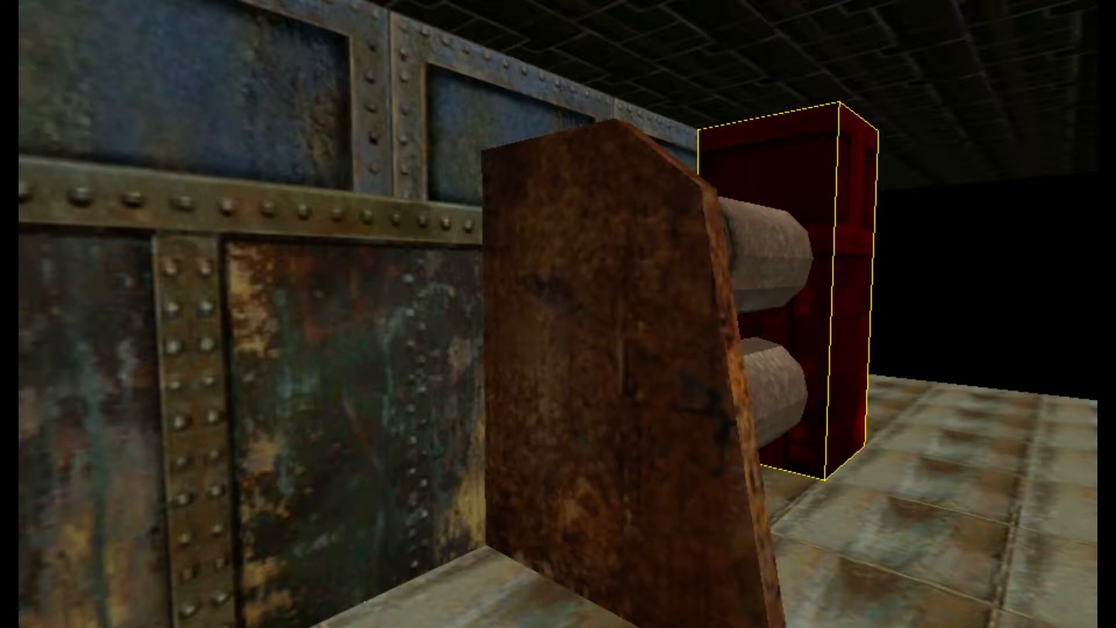
pyautogui.press('Escape')
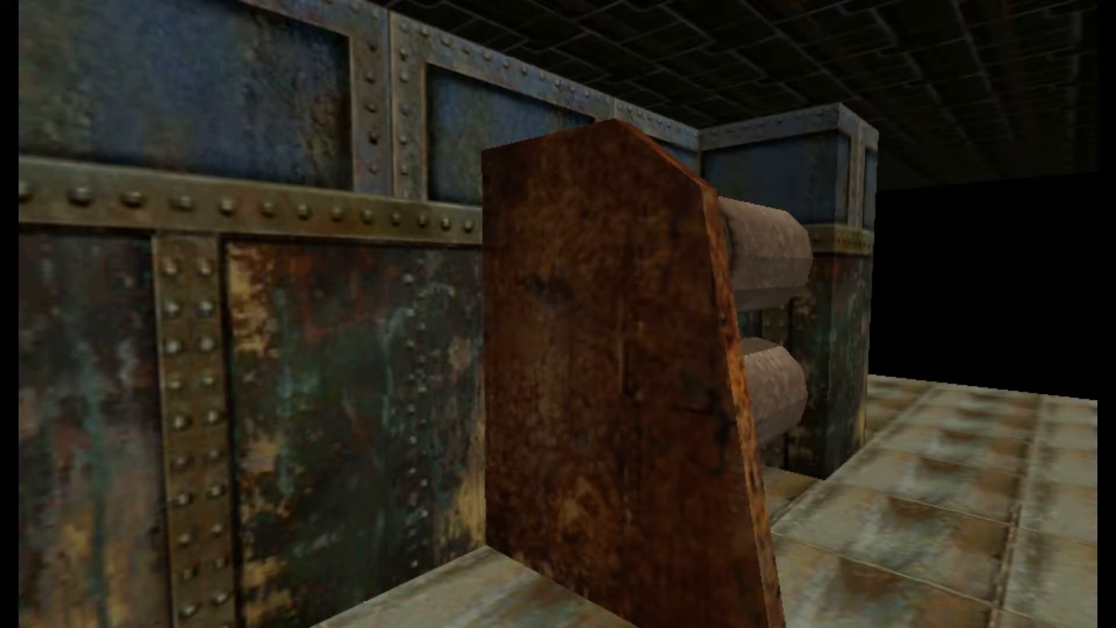
pyautogui.click(857, 310)
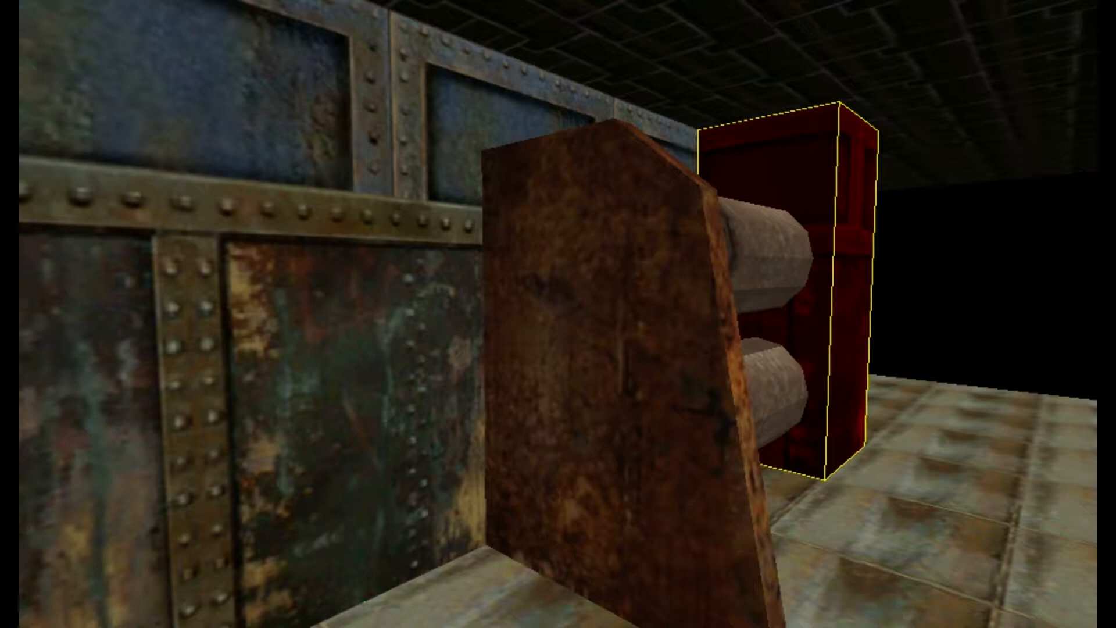
# Step: Move the lower pipe away from the wall so it protrudes further than the upper pipe
pyautogui.click(779, 407)
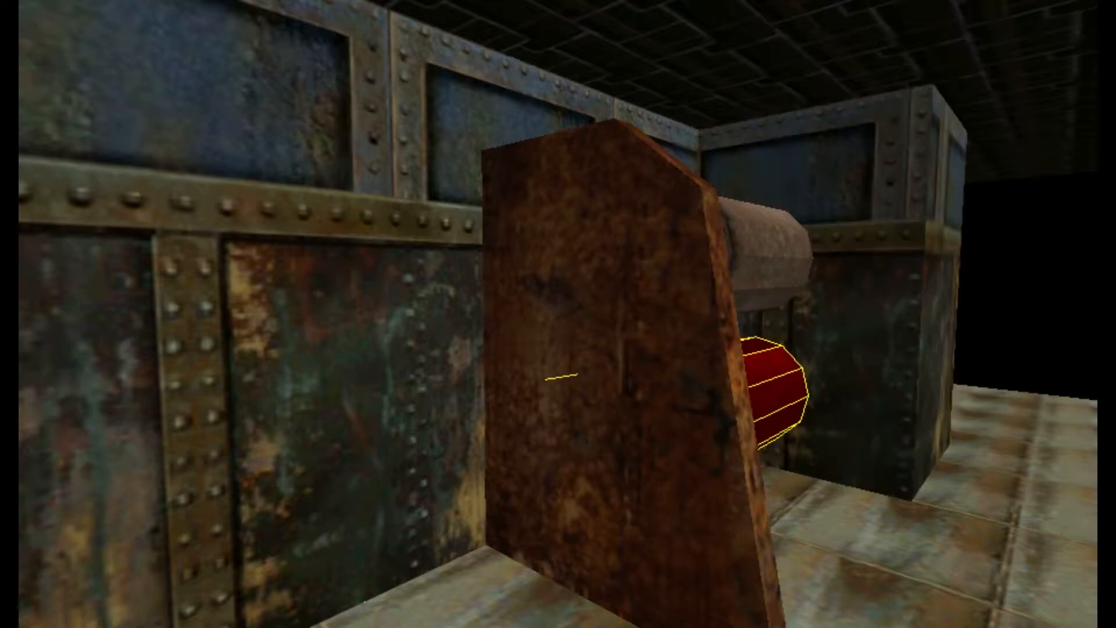
pyautogui.press('Right')
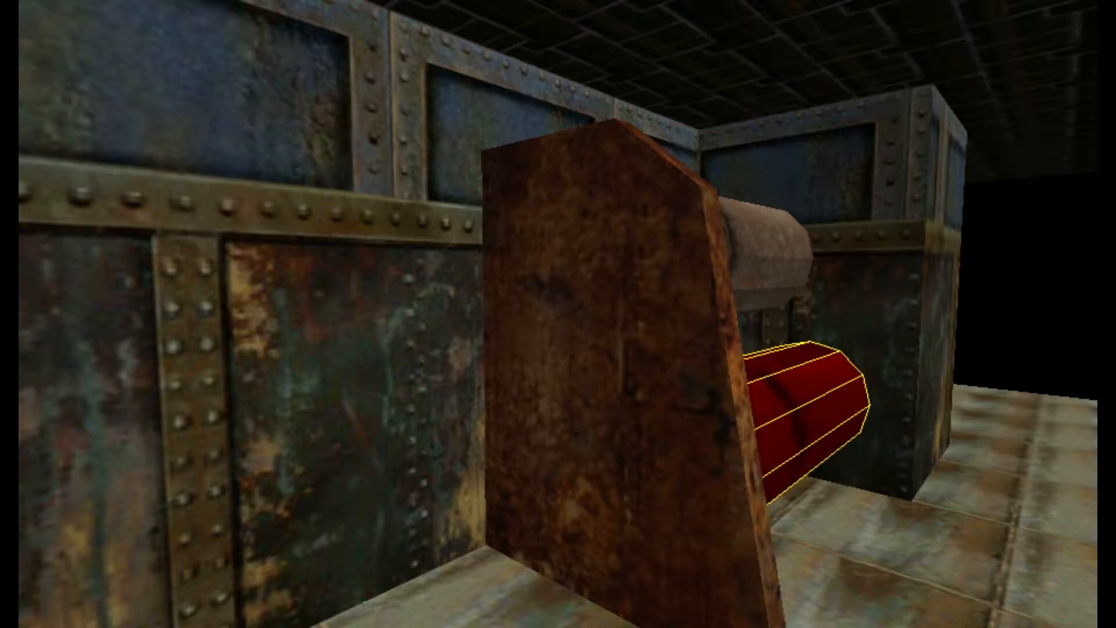
pyautogui.press('Escape')
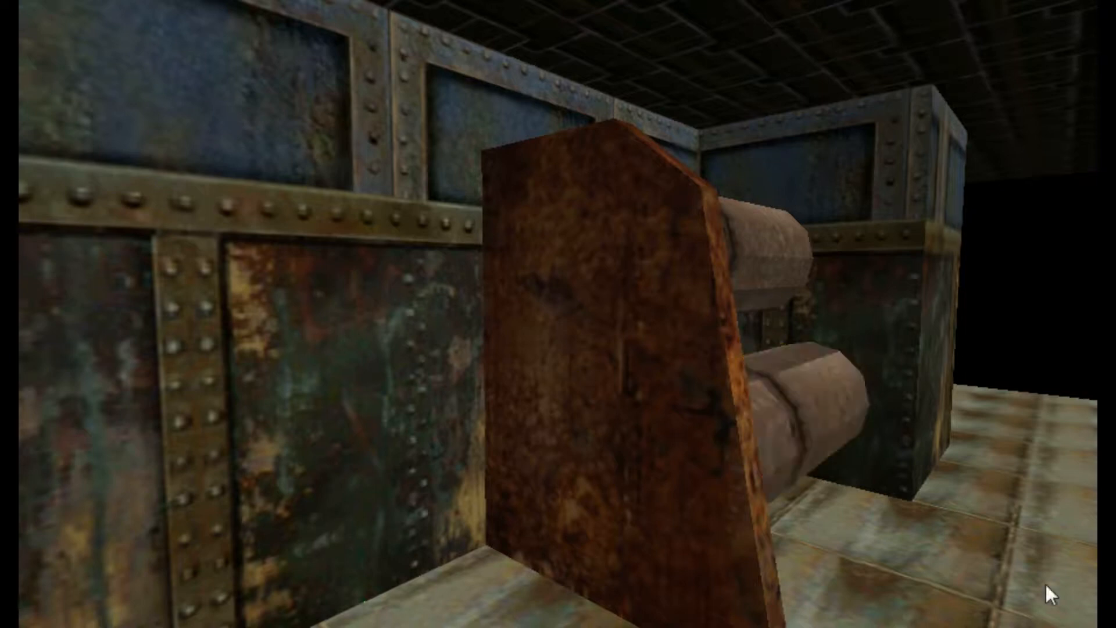
# Step: Try to place a copy of the rusted plate and both pipes further along the wall towards the block
pyautogui.keyDown('shift'); pyautogui.click(740, 490); pyautogui.keyUp('shift')
pyautogui.keyDown('shift'); pyautogui.click(801, 434); pyautogui.keyUp('shift')
pyautogui.keyDown('shift'); pyautogui.click(769, 293); pyautogui.keyUp('shift')
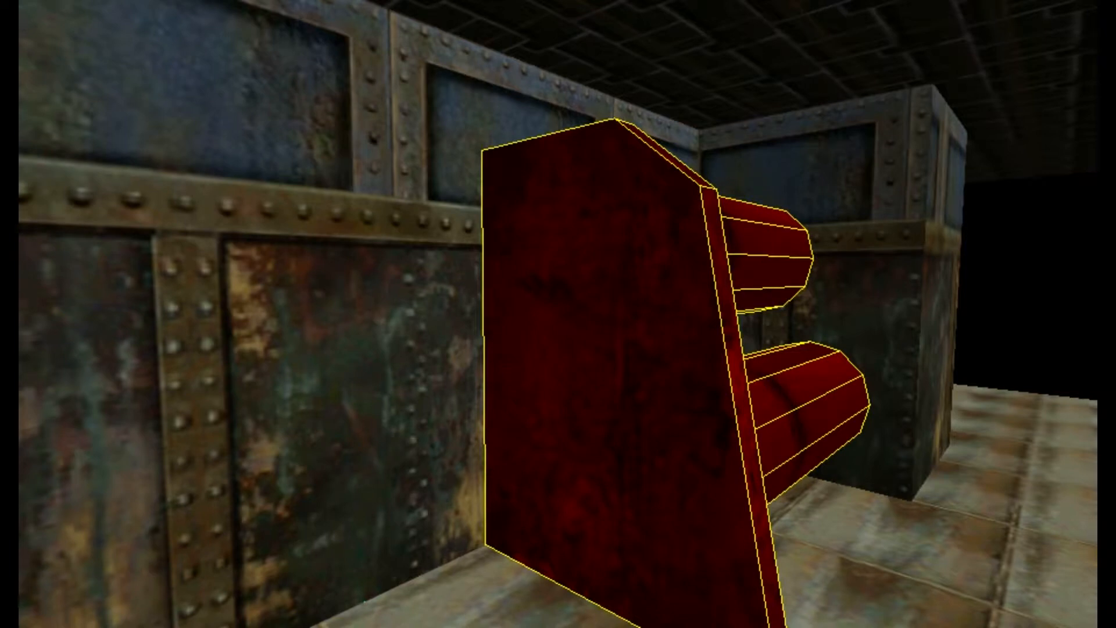
pyautogui.press('Escape')
pyautogui.hotkey('ctrl', 'v')
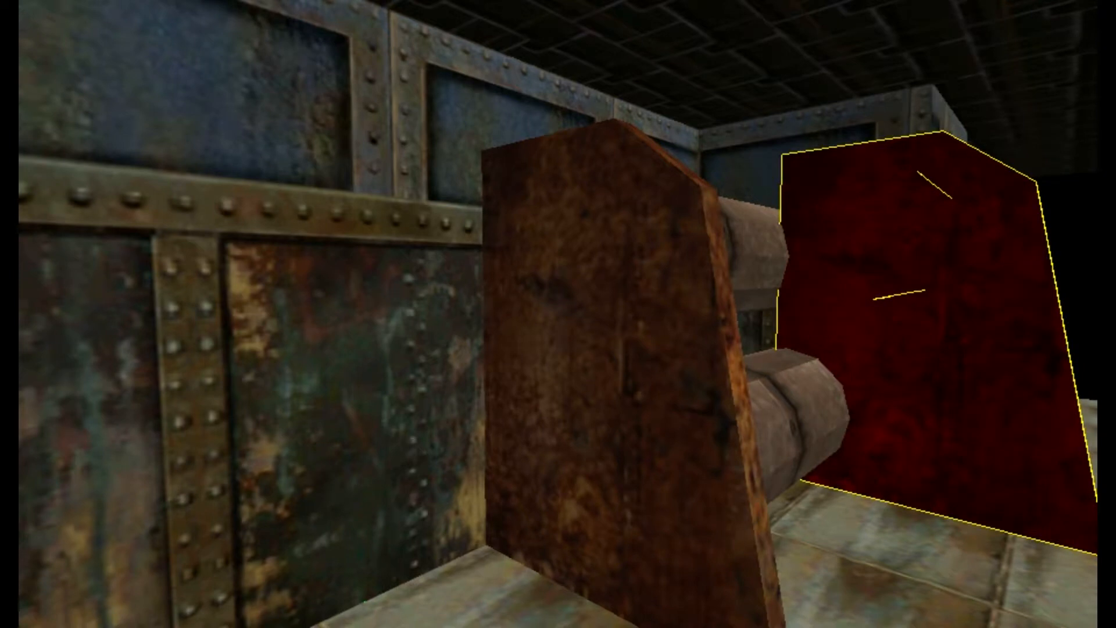
# Step: Place copies of both pipes on the near side of the rusted plate, continuing the run along the wall
pyautogui.hotkey('ctrl', 'z')
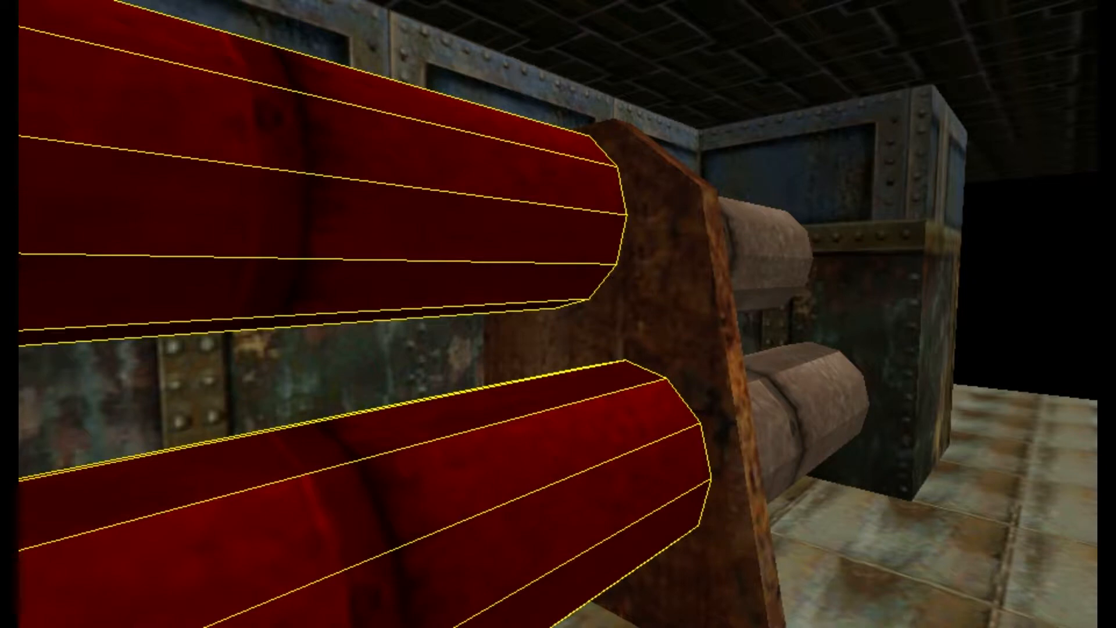
pyautogui.press('KP_Subtract')
pyautogui.press('Escape')
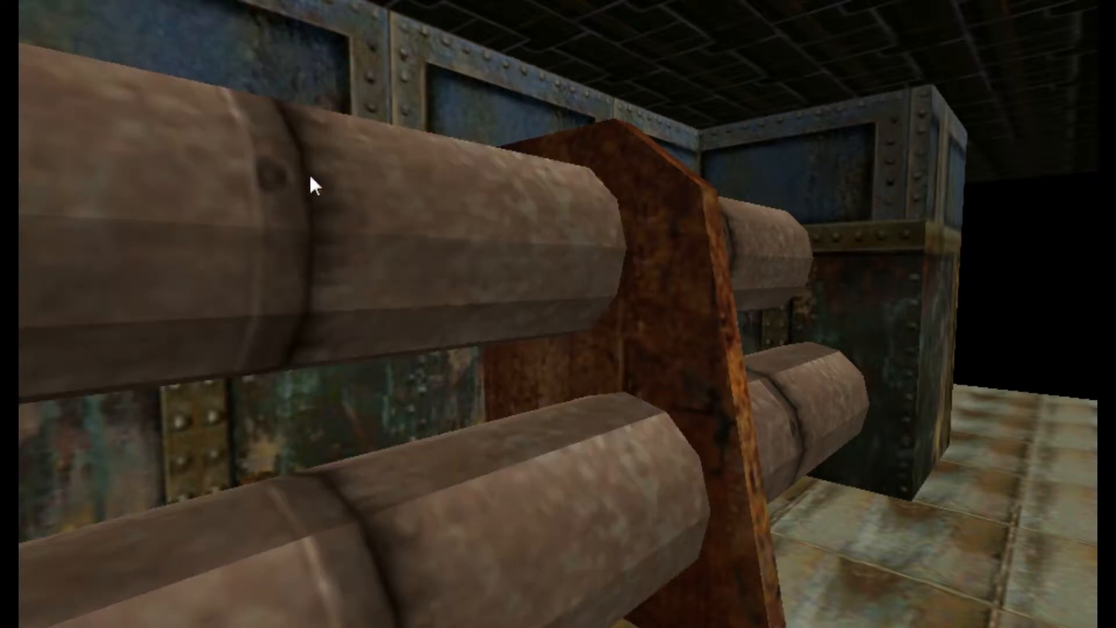
# Step: Place a copy of the rusted plate and both pipes along the wall to continue the near side of the run
pyautogui.rightClick(204, 170)
pyautogui.press('Down')
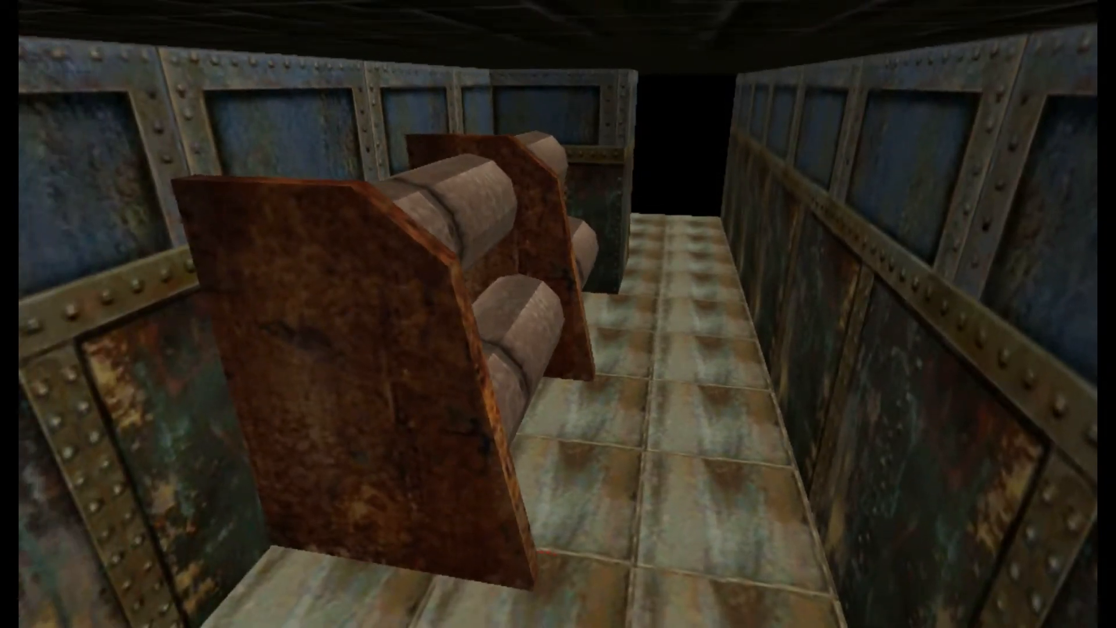
pyautogui.hotkey('ctrl', 'v')
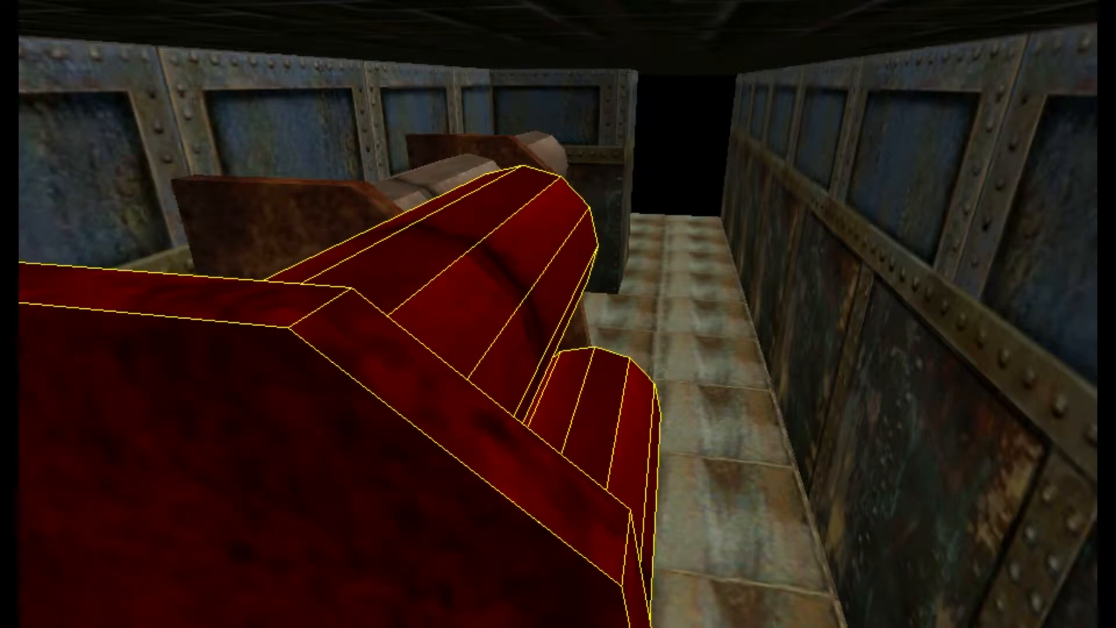
pyautogui.press('Left')
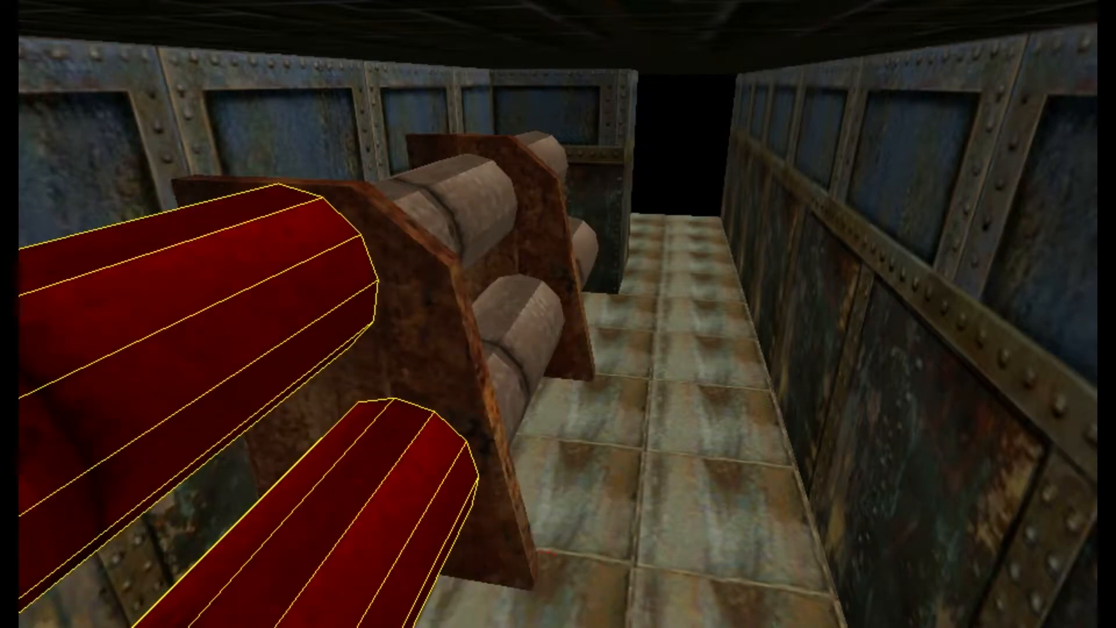
pyautogui.click(337, 137)
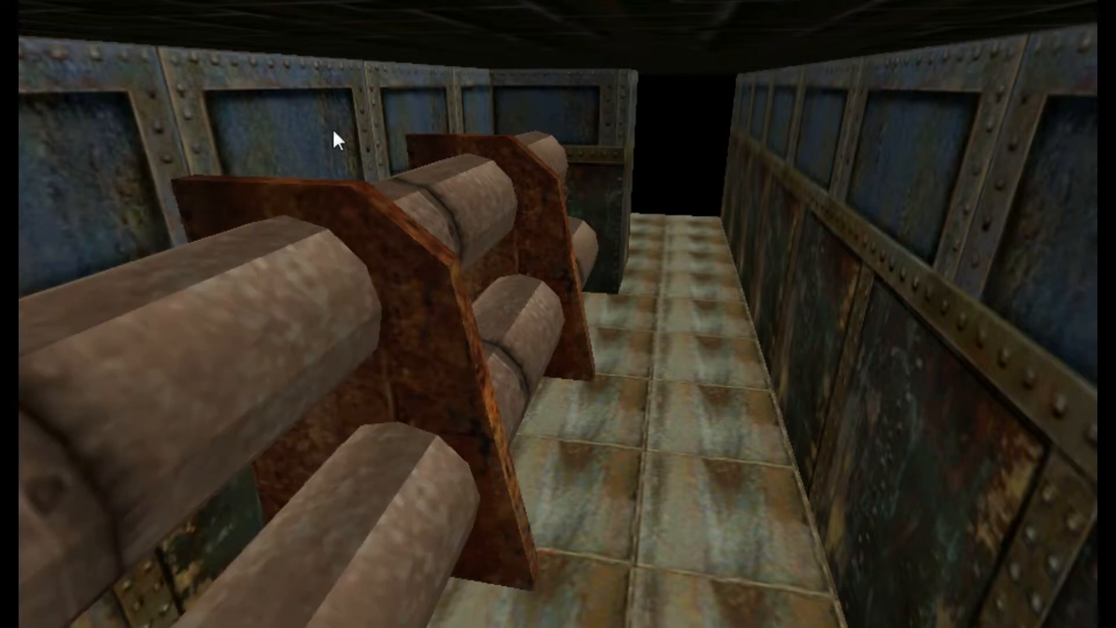
# Step: Examine the joints between the horizontal pipes and rusted support plates, and the overall view down the corridor
pyautogui.press('z')
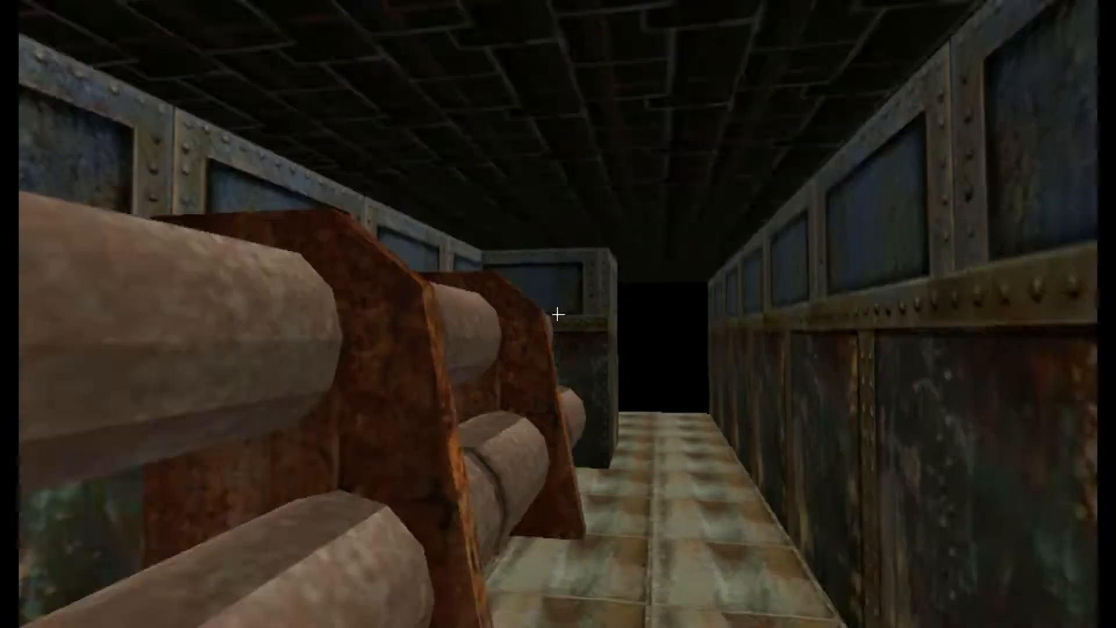
pyautogui.press('w')
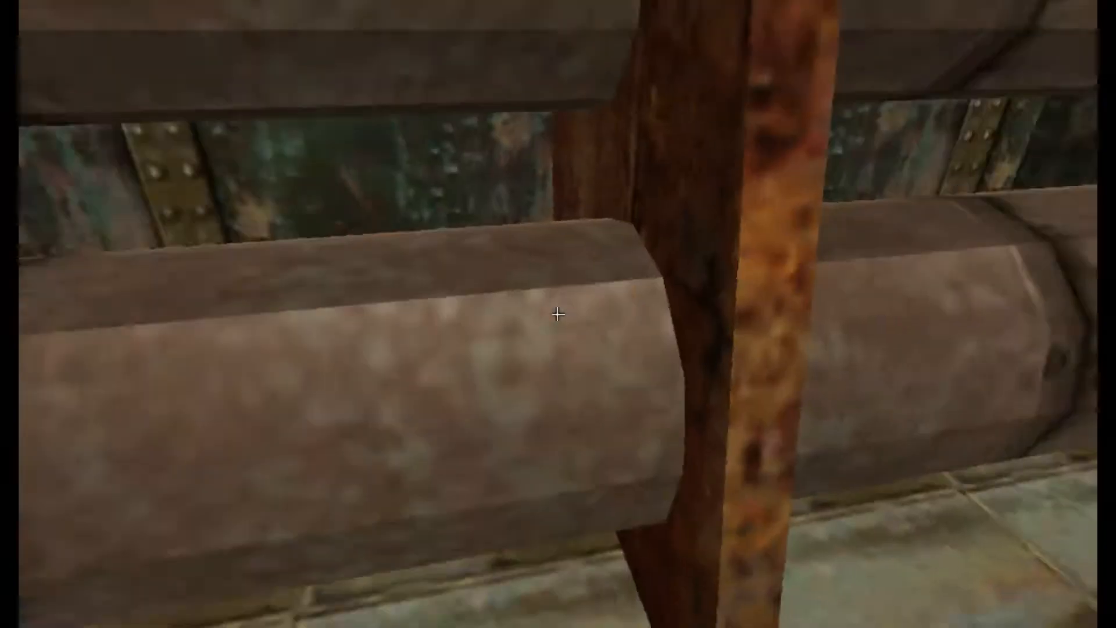
pyautogui.press('a')
pyautogui.press('w')
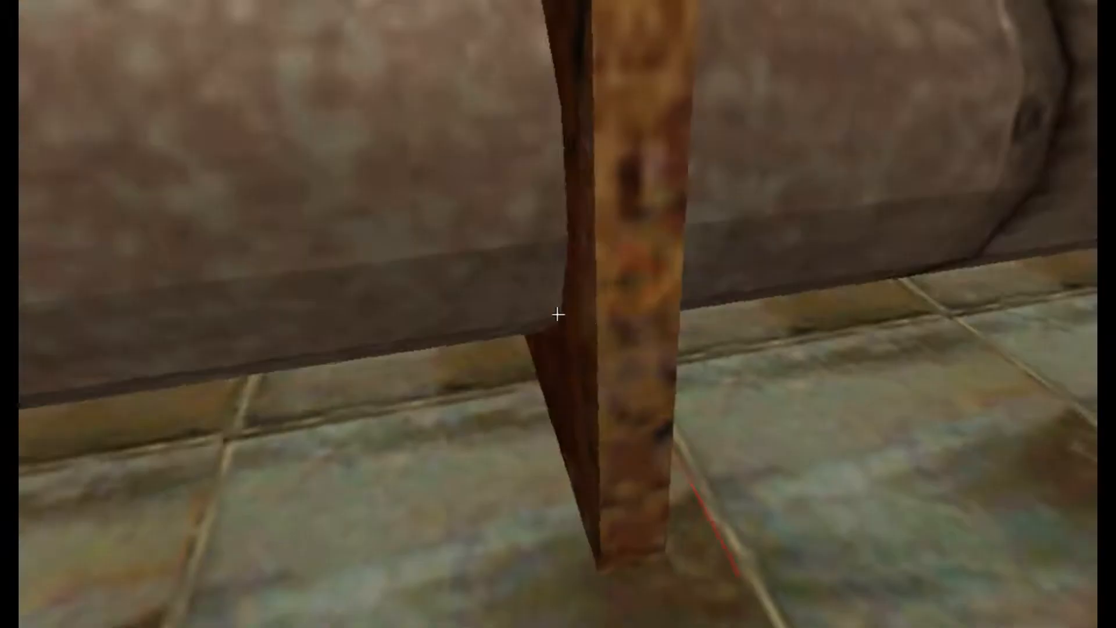
pyautogui.press('w')
pyautogui.press('w')
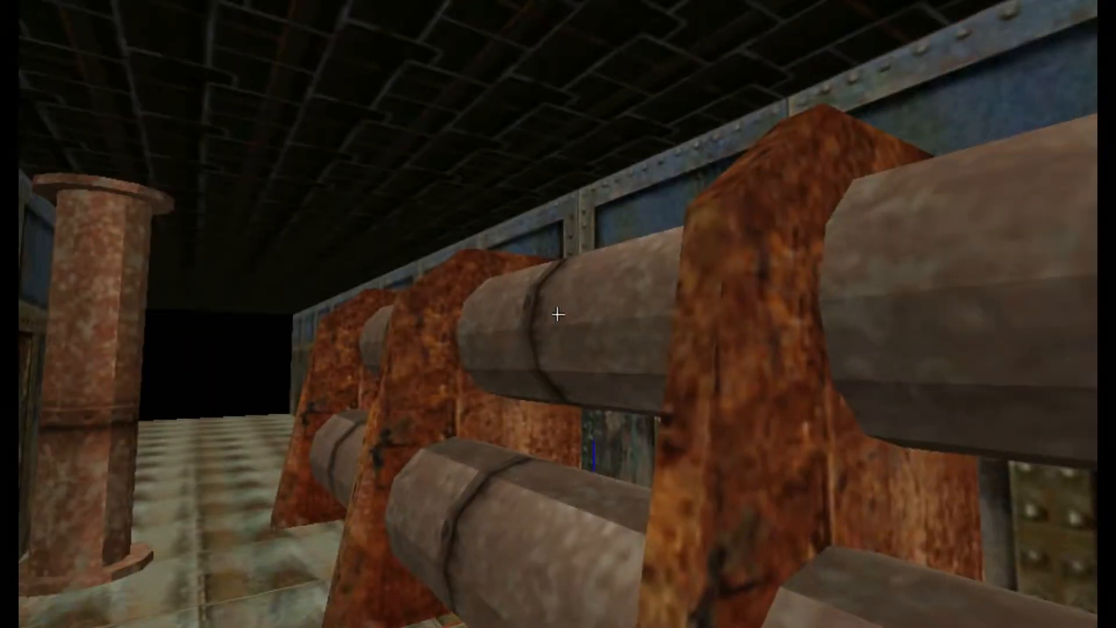
pyautogui.press('w')
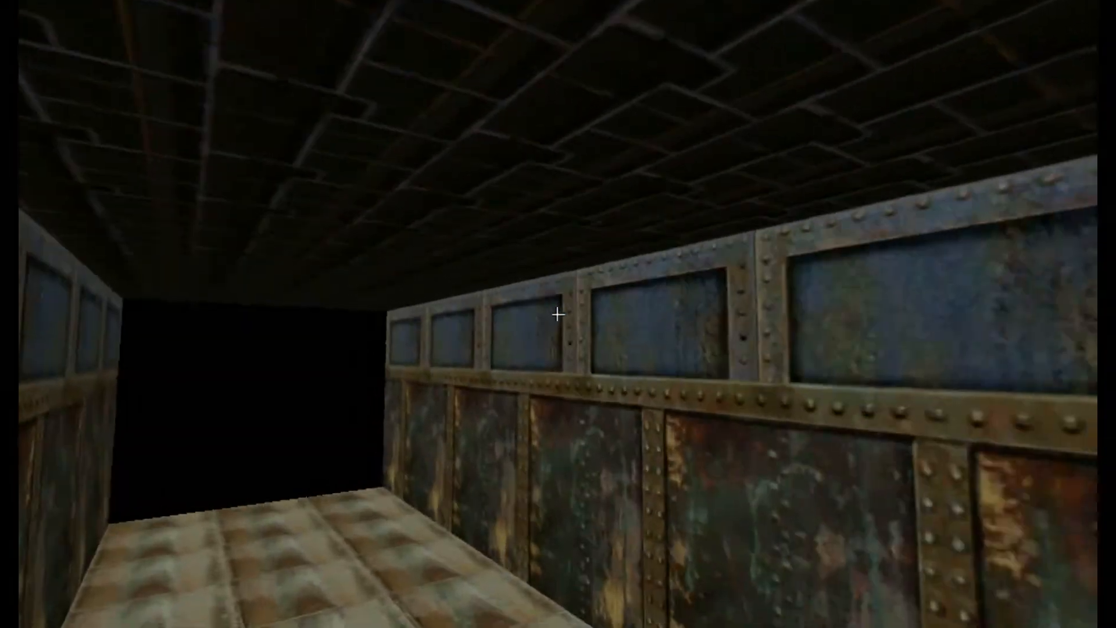
pyautogui.press('a')
pyautogui.press('w')
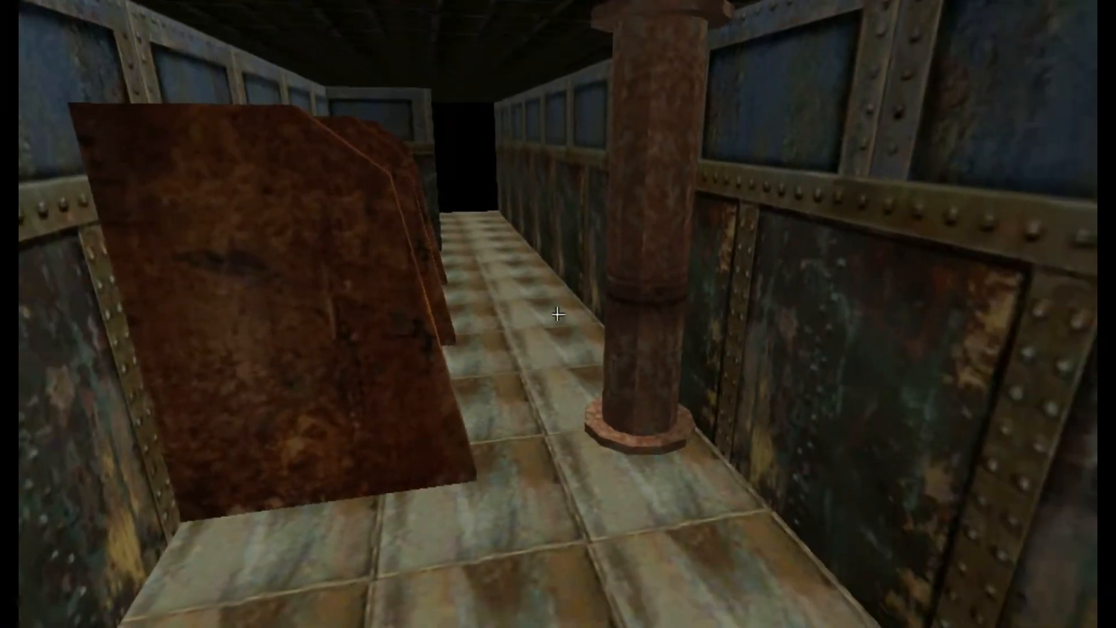
pyautogui.press('a')
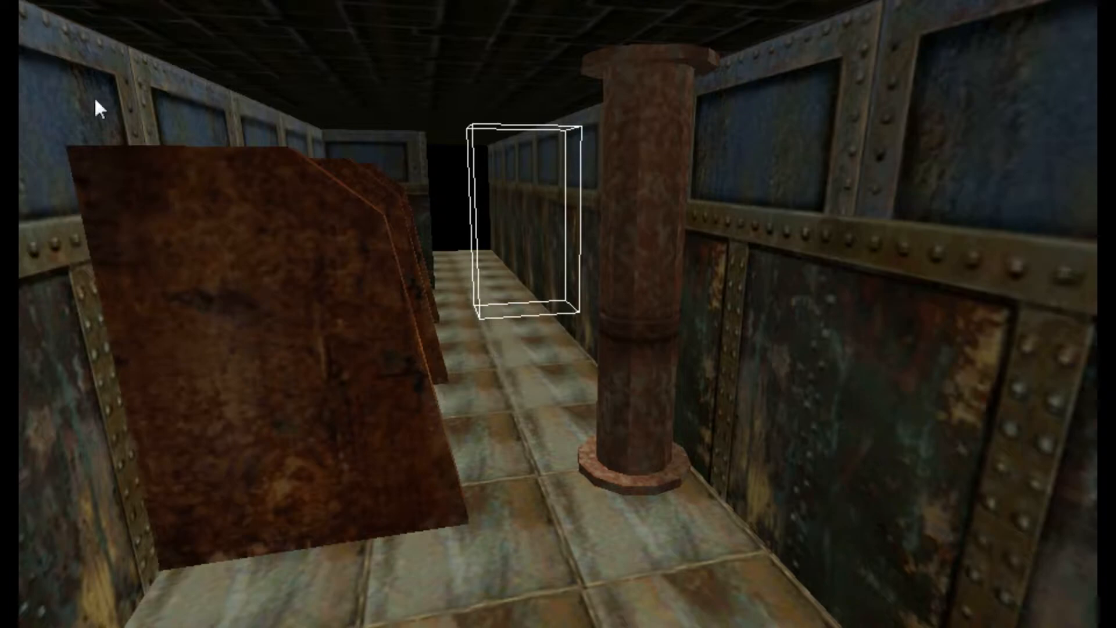
# Step: Discard the new block outline and examine the spacing between the pipe supports and the vertical flanged pipe
pyautogui.press('Escape')
pyautogui.press('z')
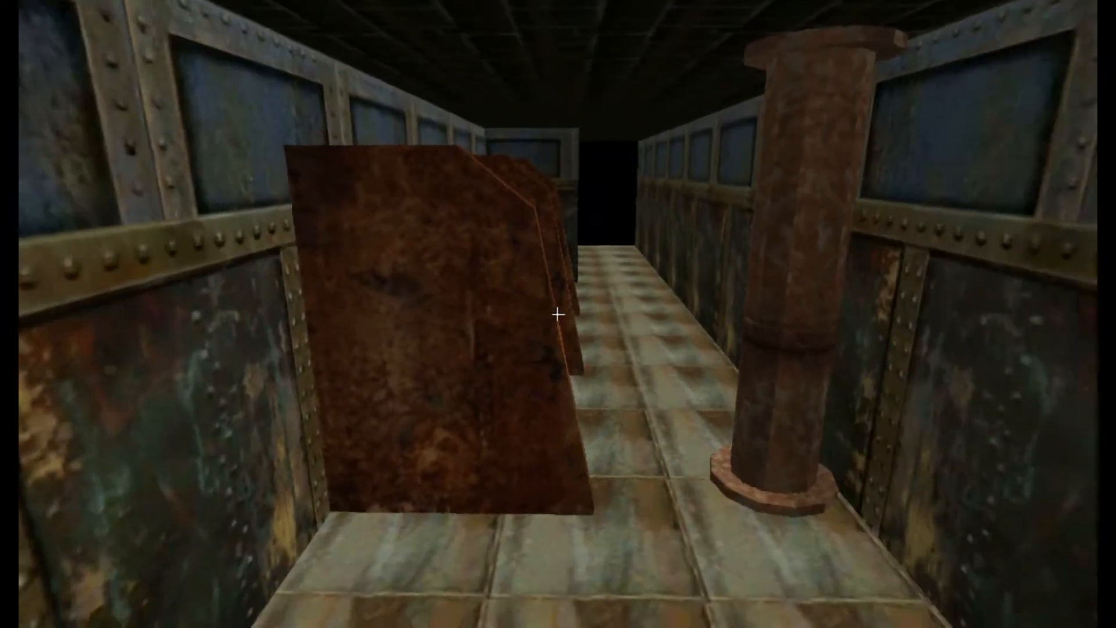
pyautogui.press('w')
pyautogui.press('s')
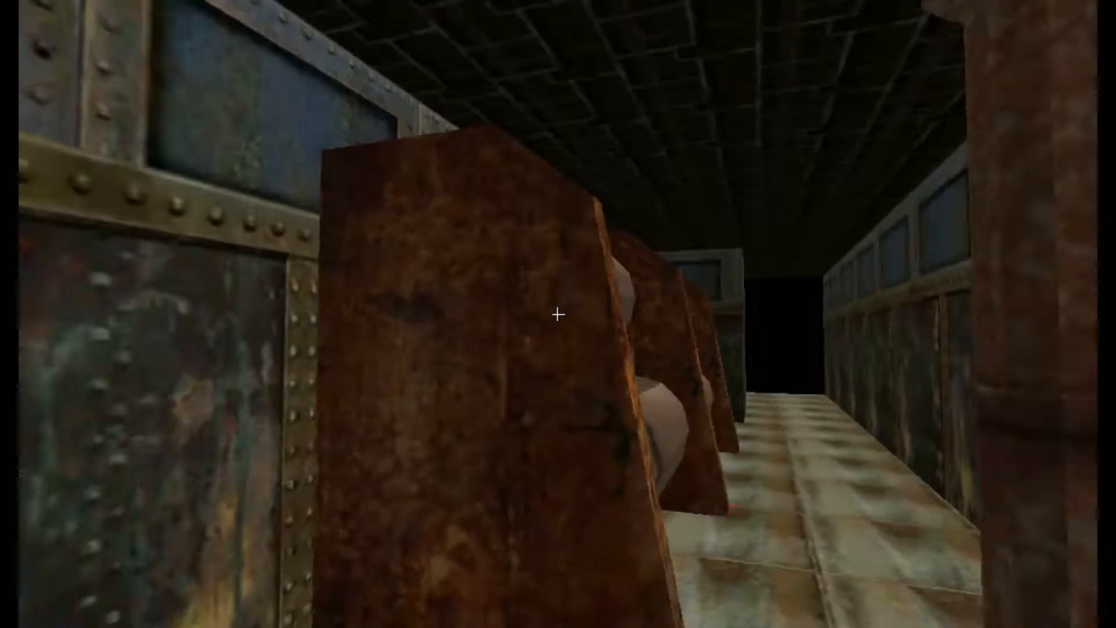
pyautogui.press('w')
pyautogui.press('w')
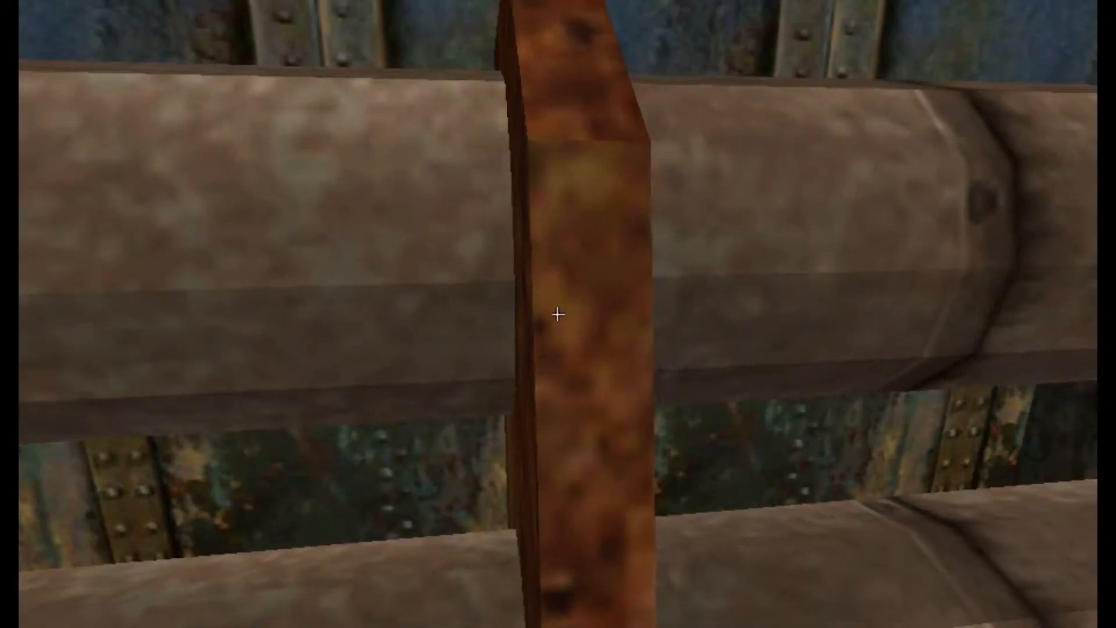
pyautogui.press('d')
pyautogui.press('w')
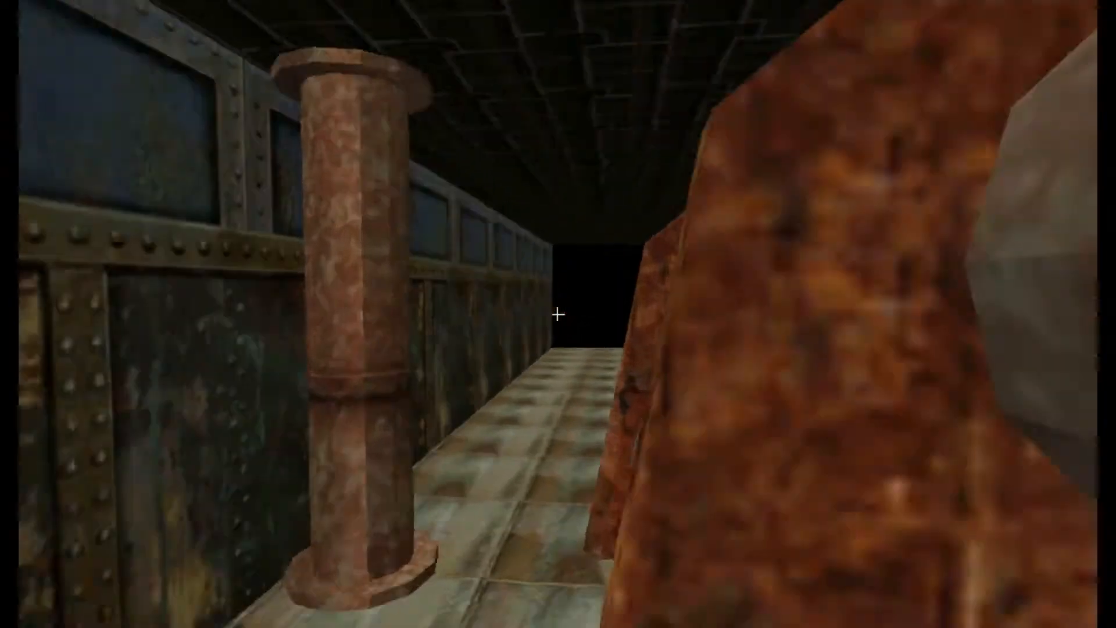
pyautogui.press('w')
pyautogui.press('Escape')
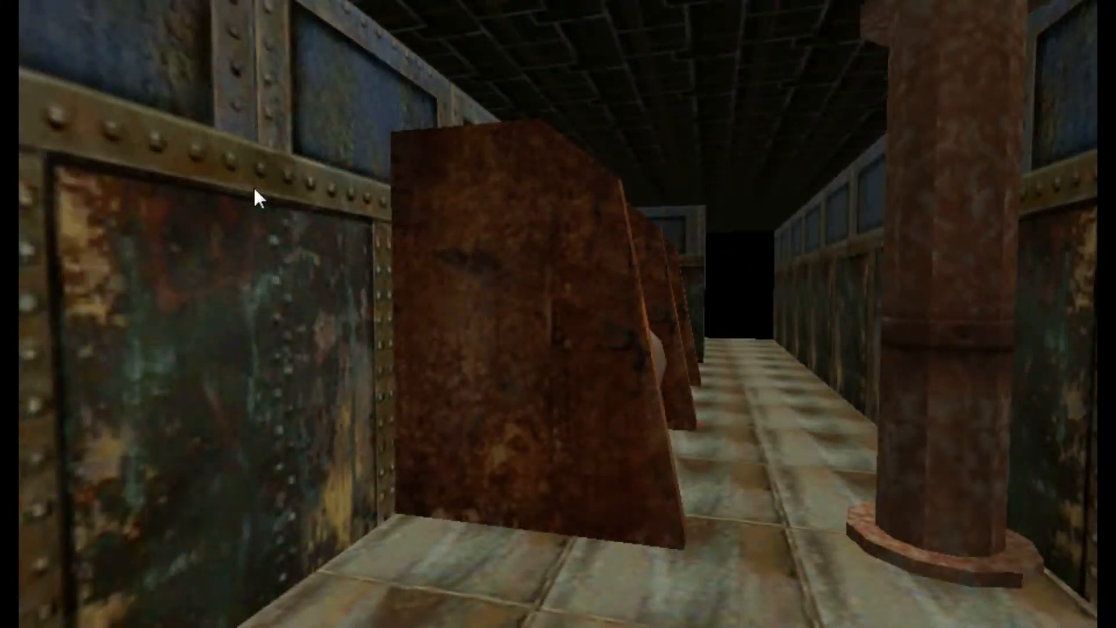
# Step: Delete the plates and horizontal pipes, the vertical pipe with its flanges, and the protruding wall block from the corridor
pyautogui.moveTo(494, 356); pyautogui.dragTo(533, 357)
pyautogui.click(578, 308)
pyautogui.click(655, 314)
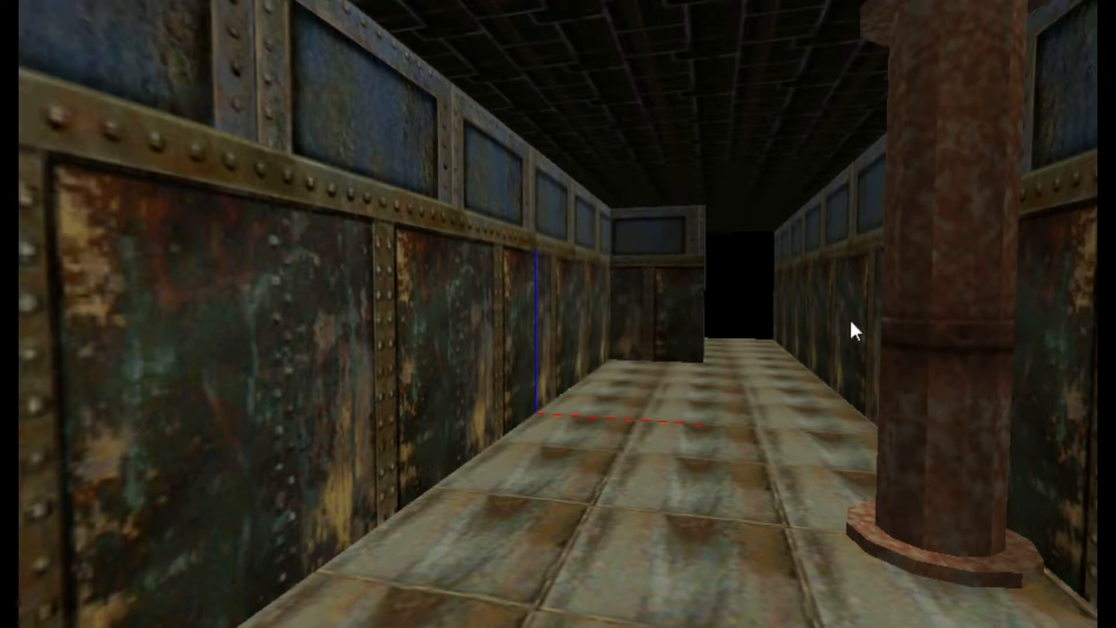
pyautogui.click(913, 325)
pyautogui.click(970, 530)
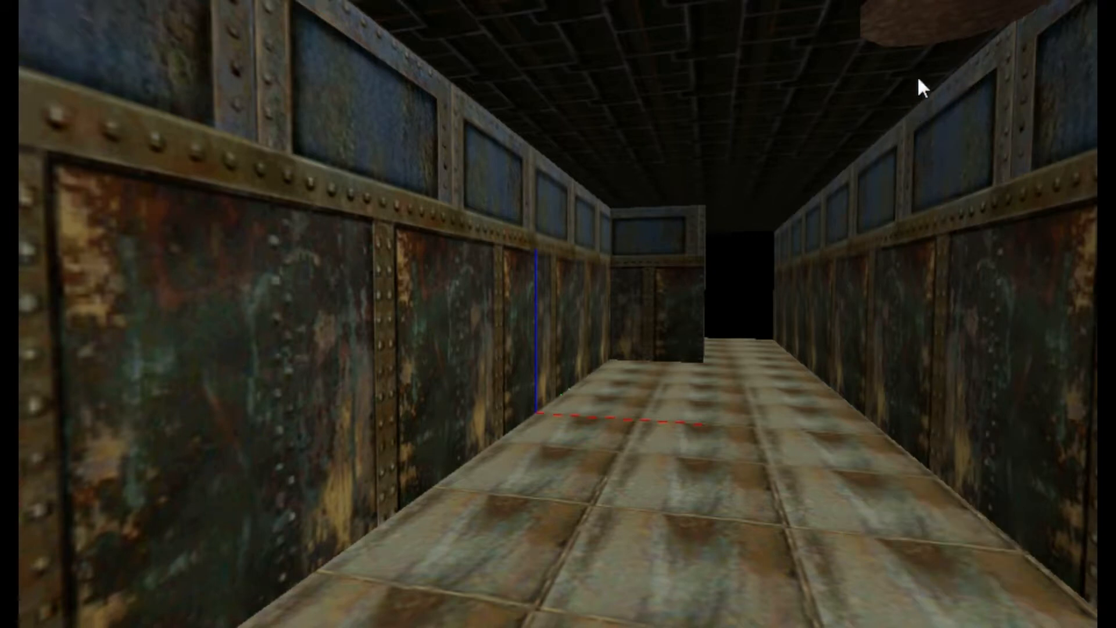
pyautogui.click(930, 25)
pyautogui.click(674, 282)
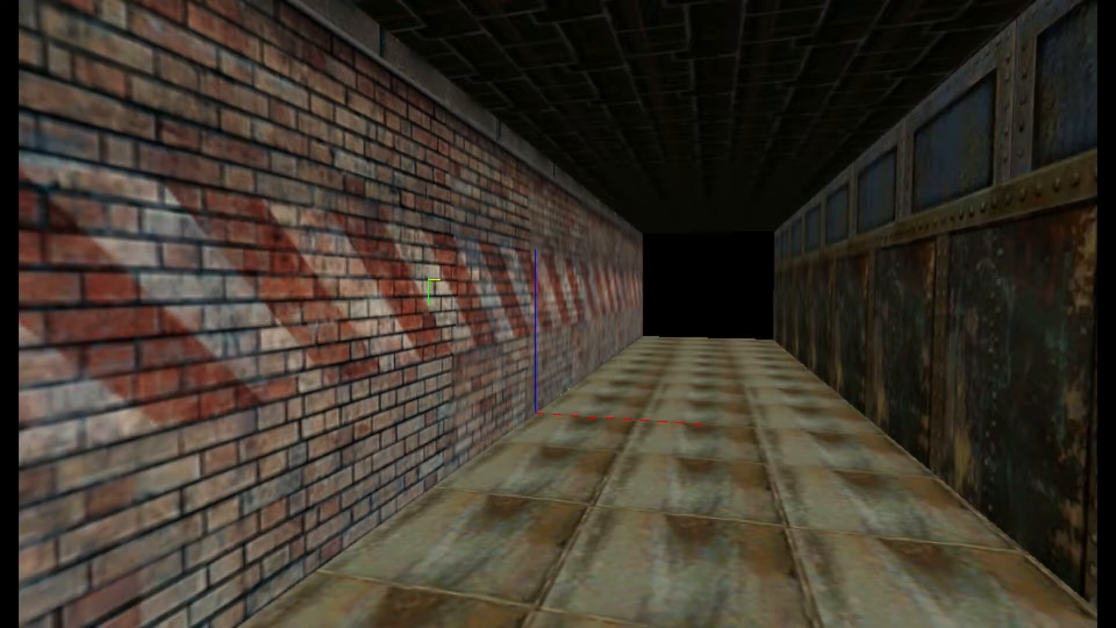
# Step: Fit the striped brick texture so its metal trim sits below the ceiling, and apply it to the opposite wall
pyautogui.press('-')
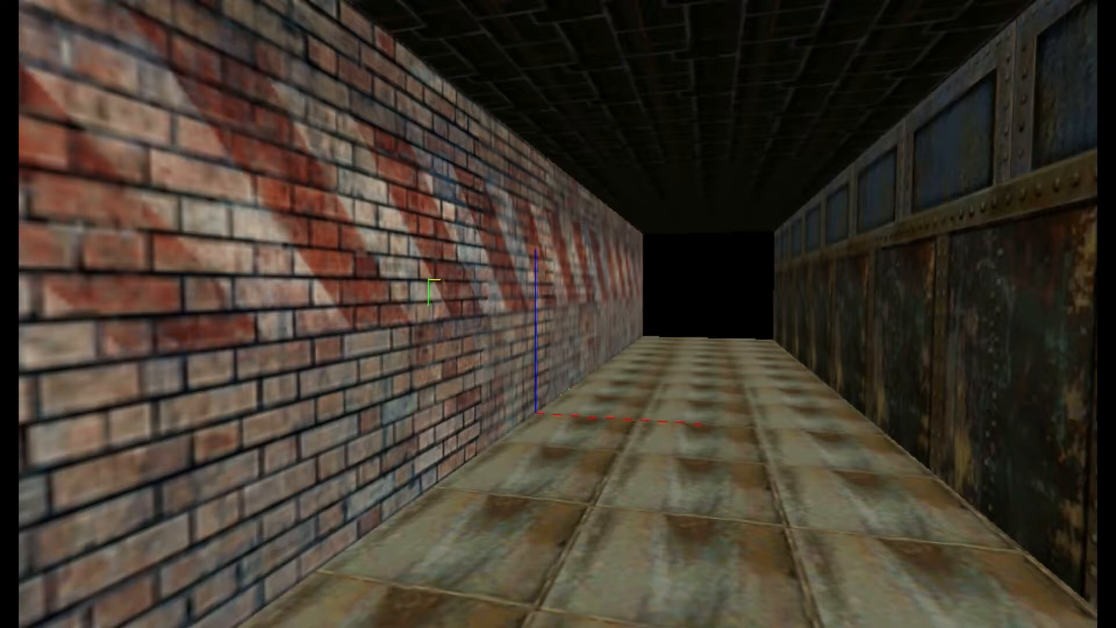
pyautogui.press('+')
pyautogui.press('+')
pyautogui.press('+')
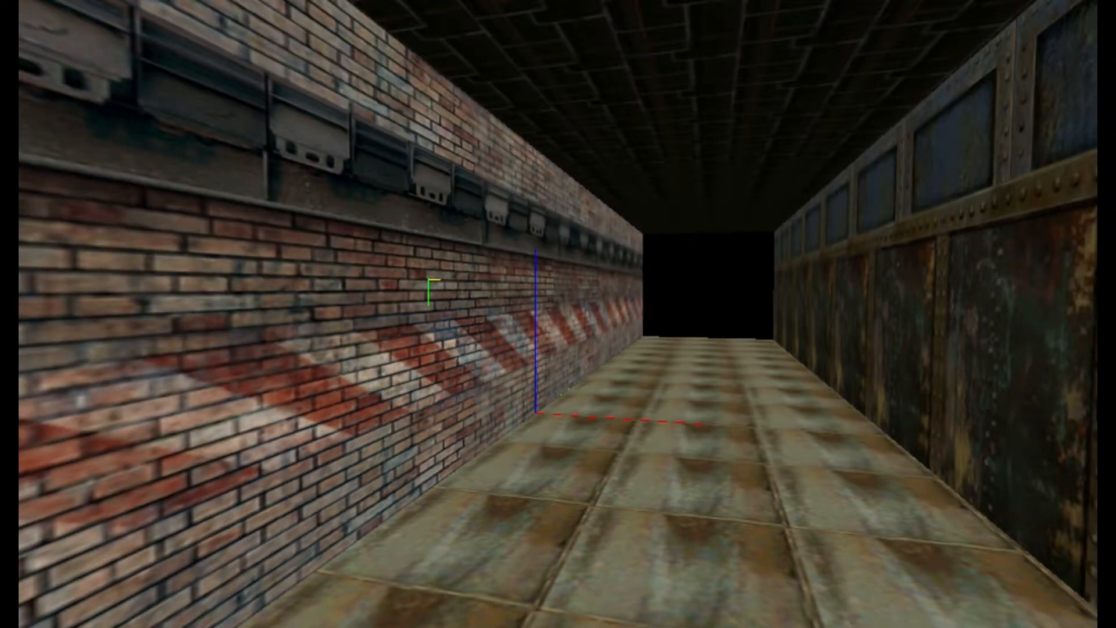
pyautogui.press('-')
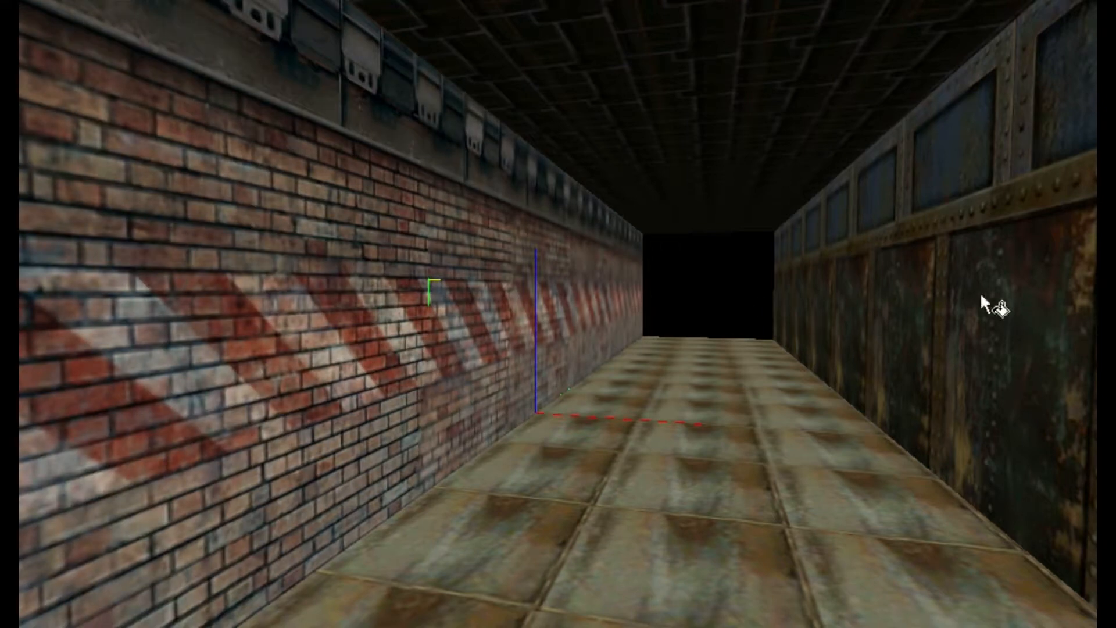
pyautogui.click(935, 286)
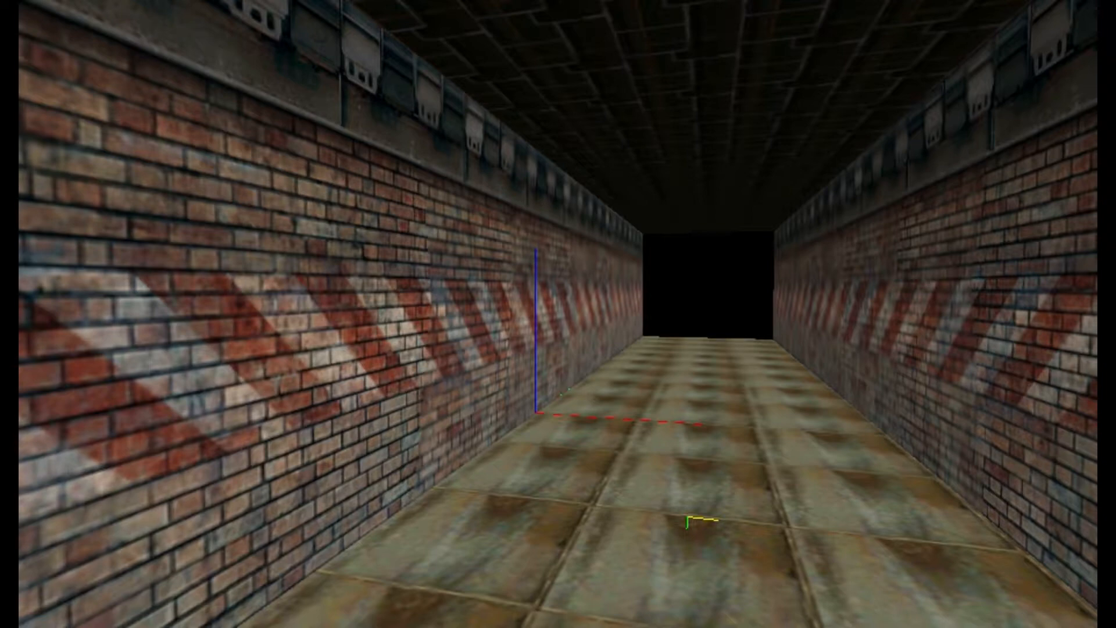
# Step: Retexture the floor with worn grey concrete and the ceiling with a dark, grainy texture
pyautogui.click(699, 521)
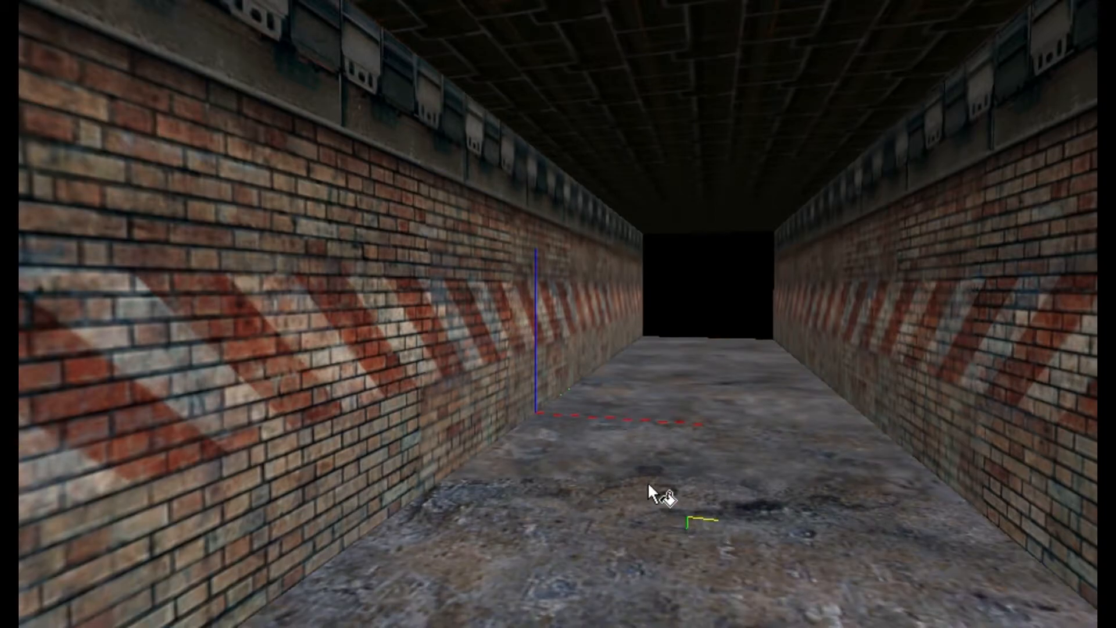
pyautogui.press('Up')
pyautogui.click(696, 247)
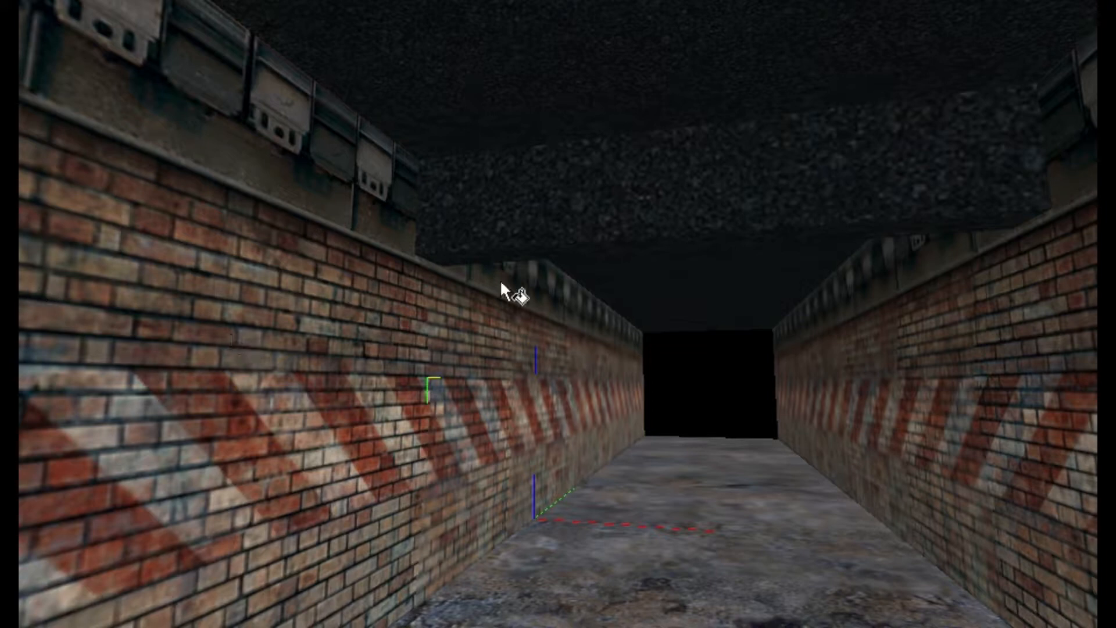
# Step: Apply the wall's metal trim texture to both vertical faces of the ceiling beam, aligned with the trim on the brick walls
pyautogui.rightClick(581, 196)
pyautogui.press('Left')
pyautogui.press('Right')
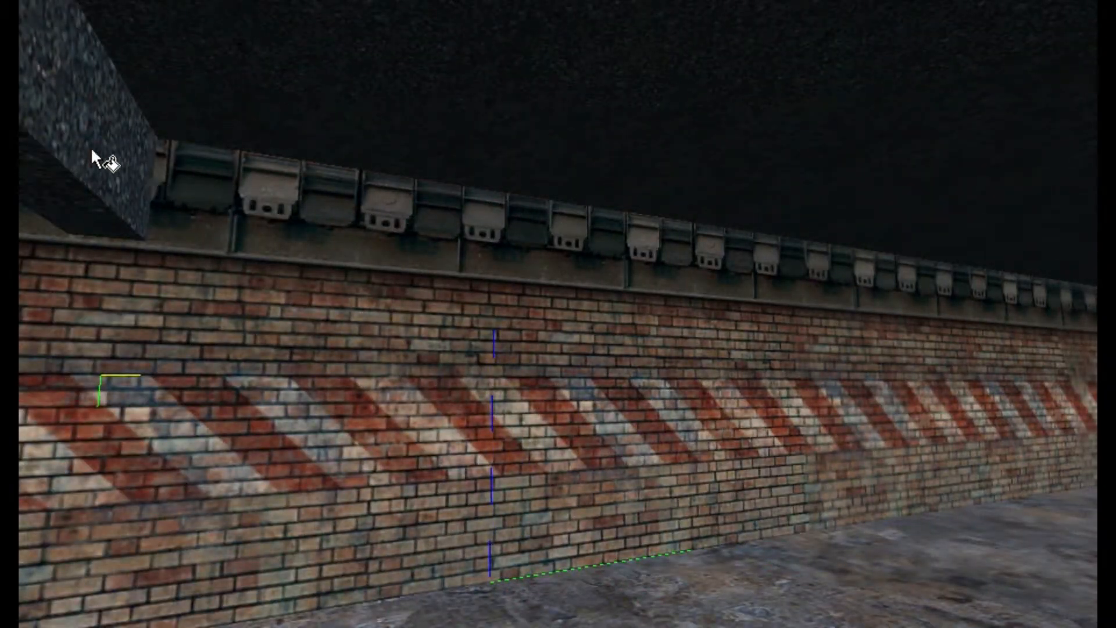
pyautogui.rightClick(91, 148)
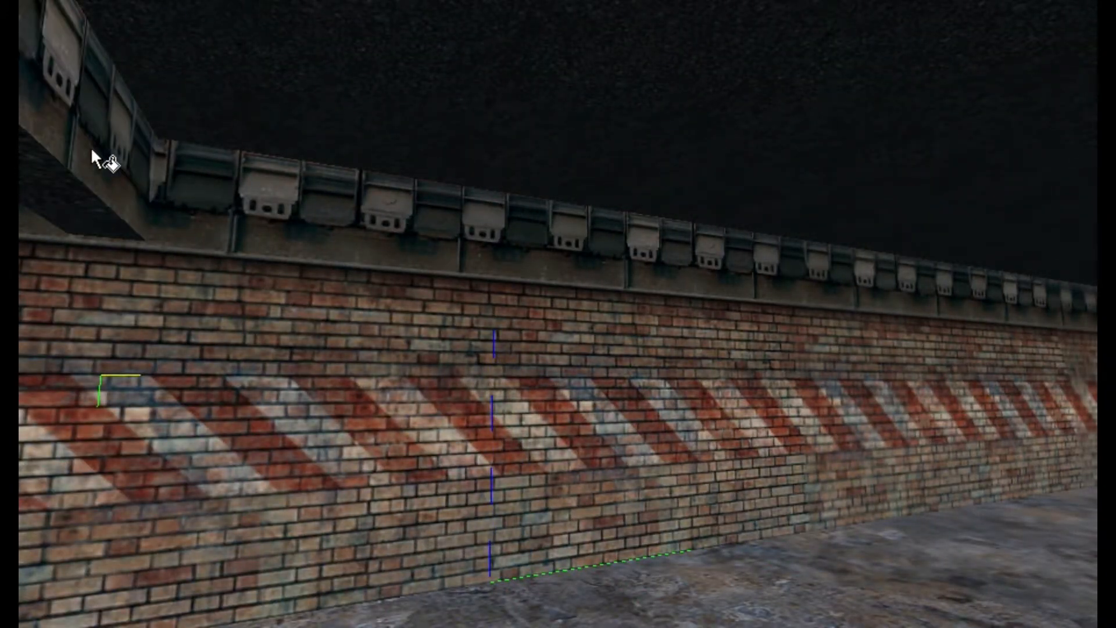
pyautogui.press('Left')
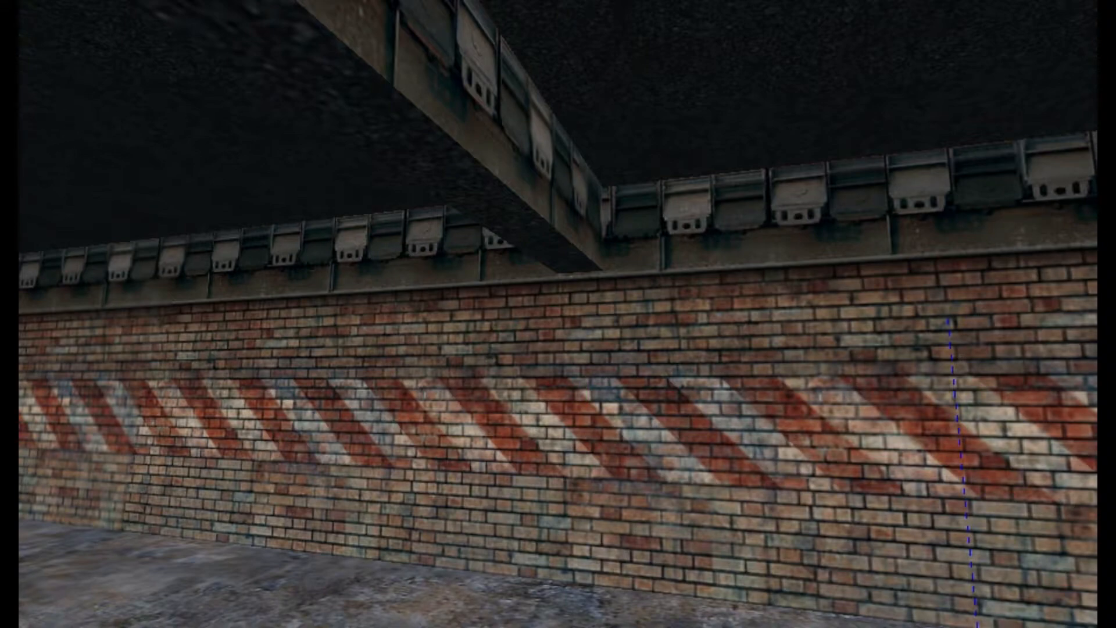
pyautogui.press('Right')
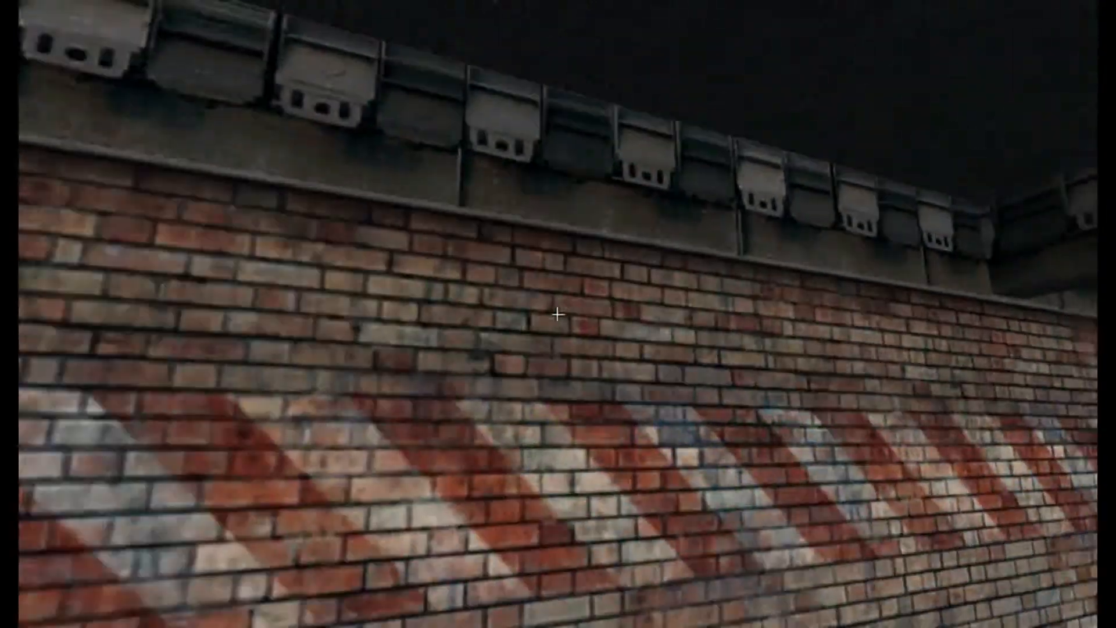
pyautogui.press('Right')
pyautogui.press('Up')
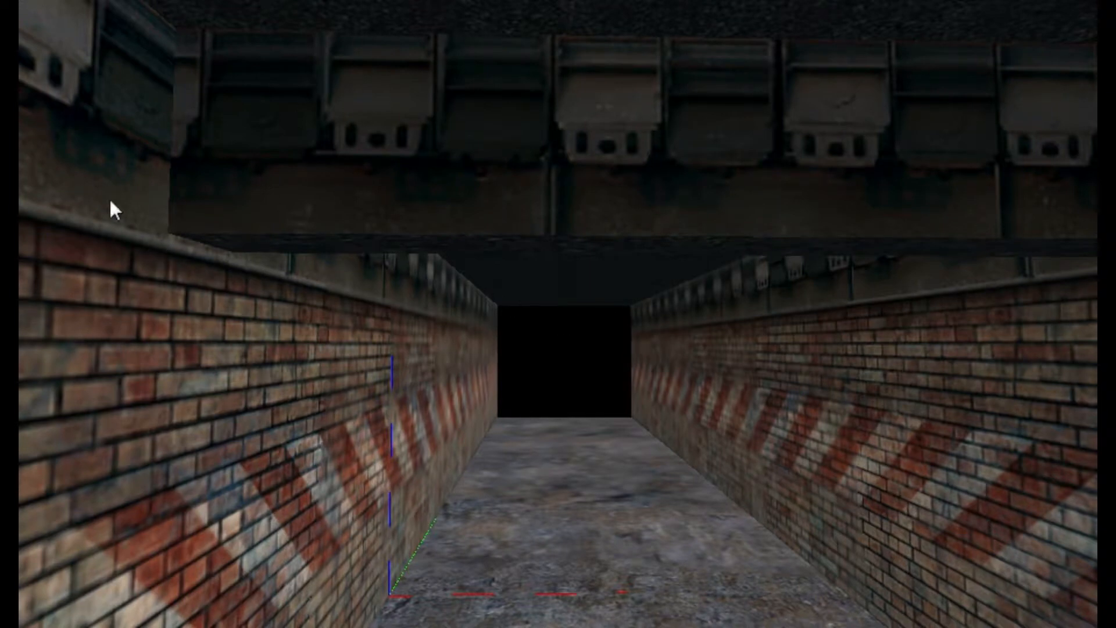
# Step: Duplicate the trimmed ceiling beam and place the copy farther down the brick corridor
pyautogui.click(543, 144)
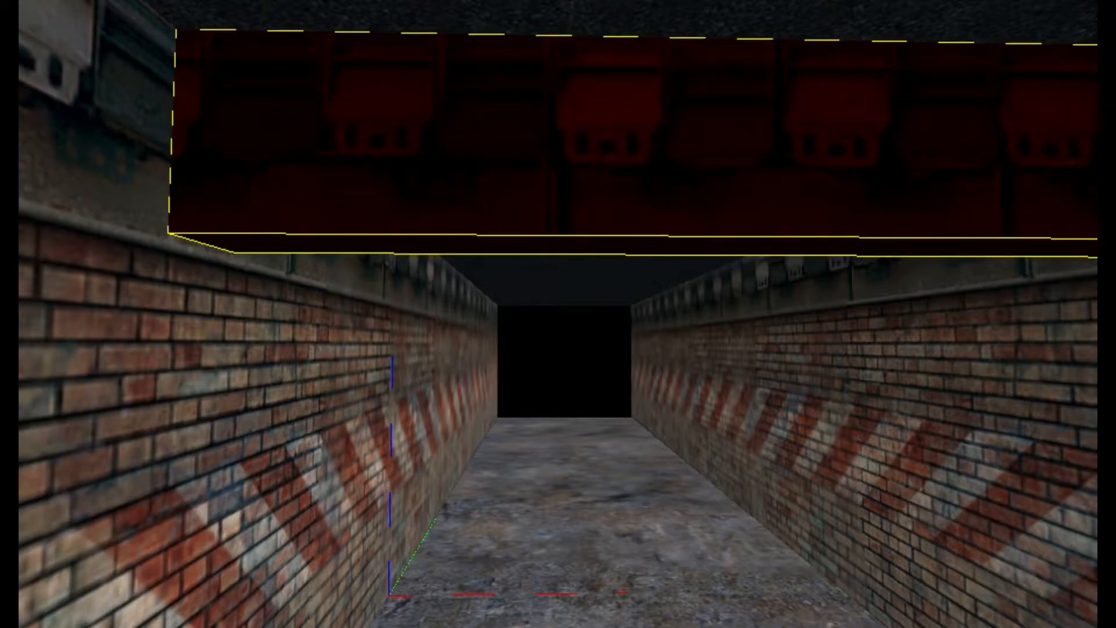
pyautogui.press('Escape')
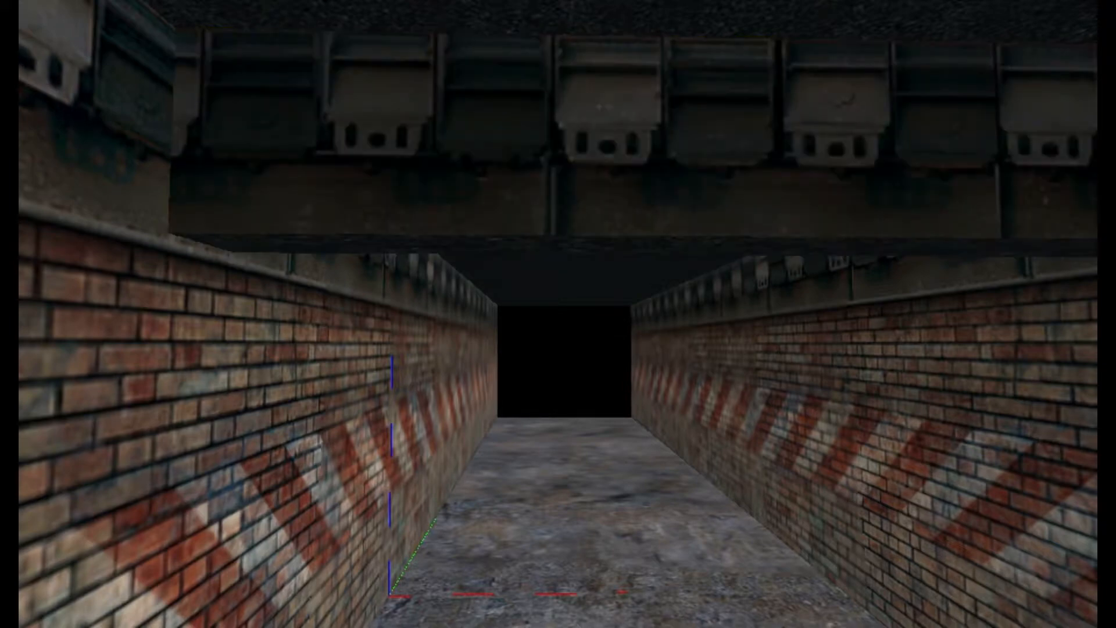
pyautogui.hotkey('ctrl', 'v')
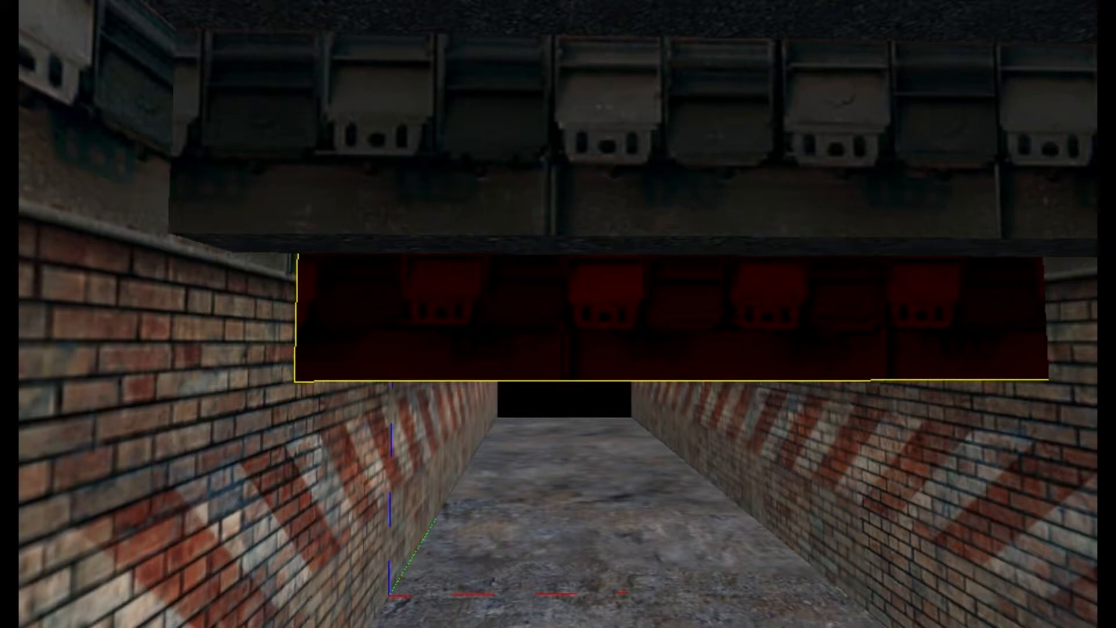
pyautogui.press('Up')
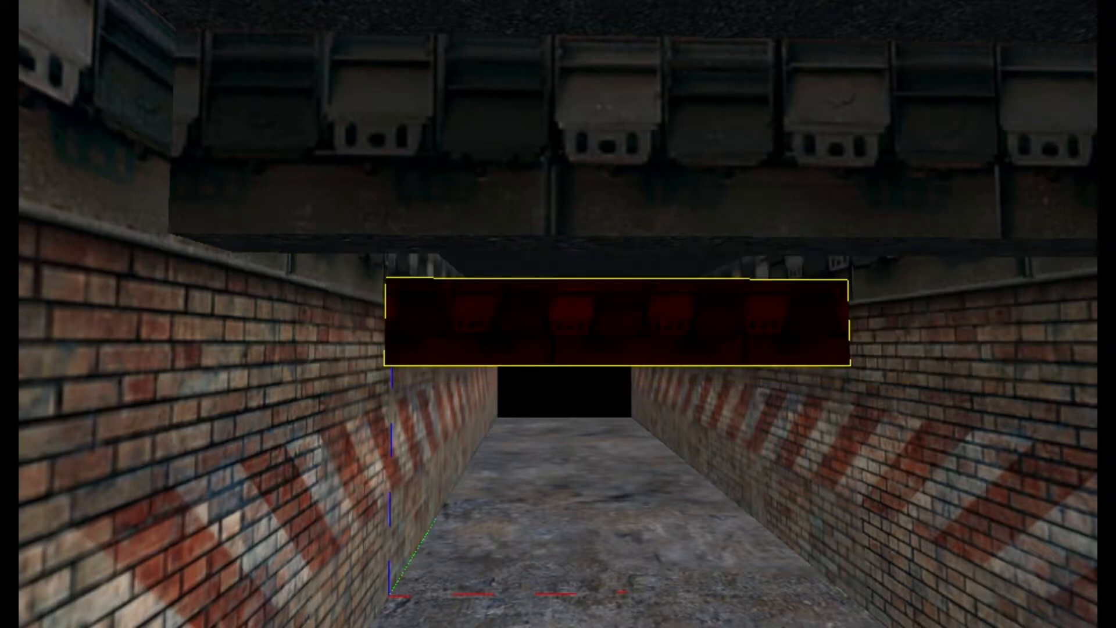
pyautogui.press('Up')
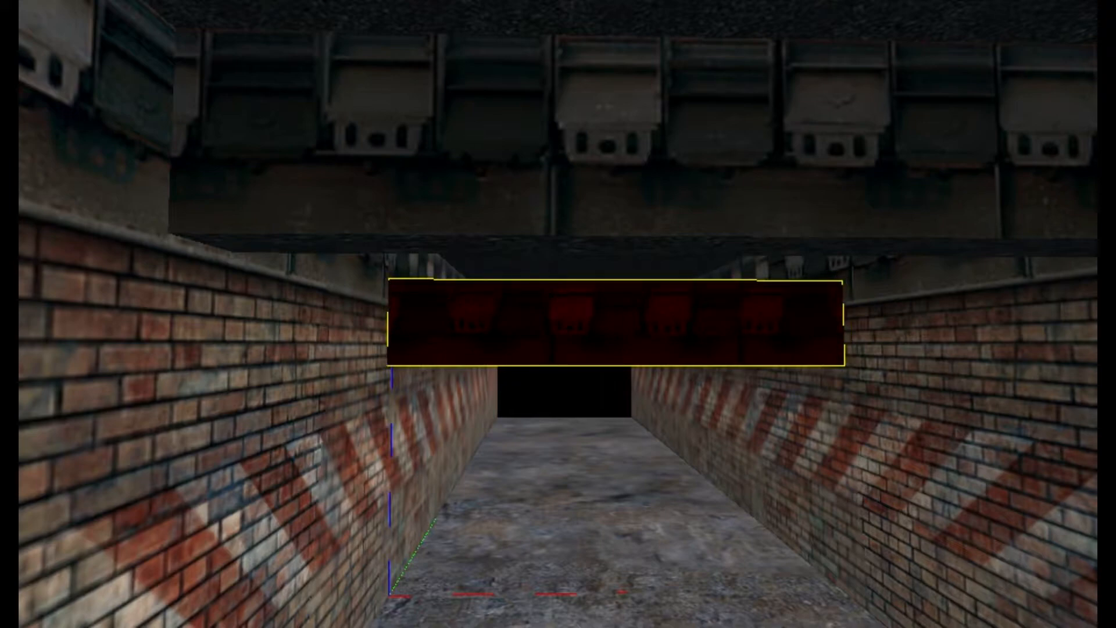
pyautogui.press('Up')
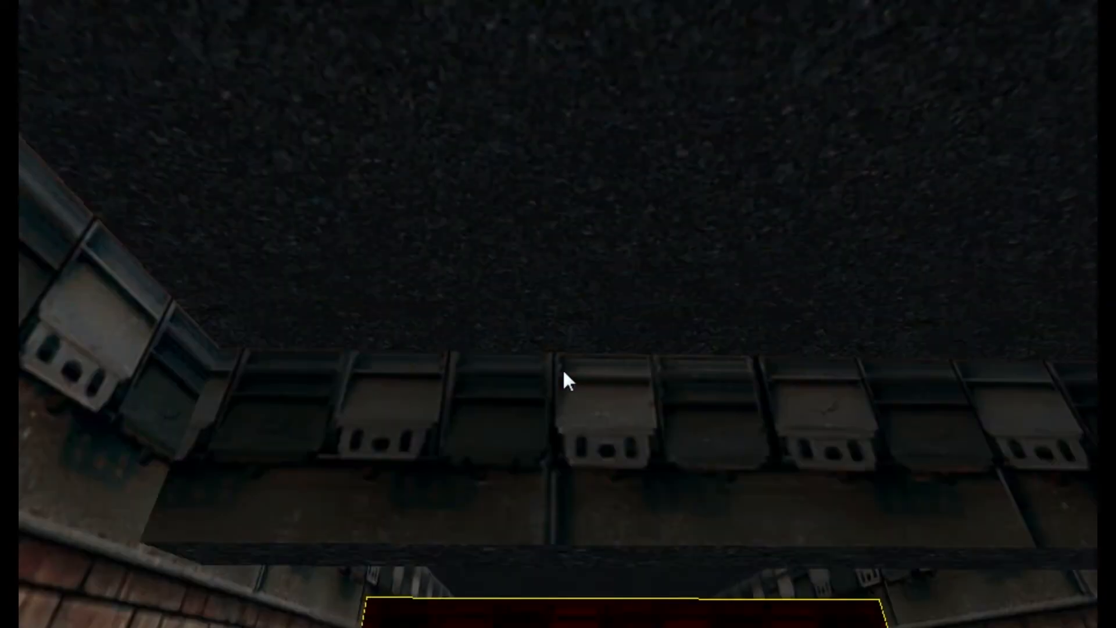
# Step: Make the original ceiling beam slightly thinner by moving its near face back
pyautogui.click(568, 423)
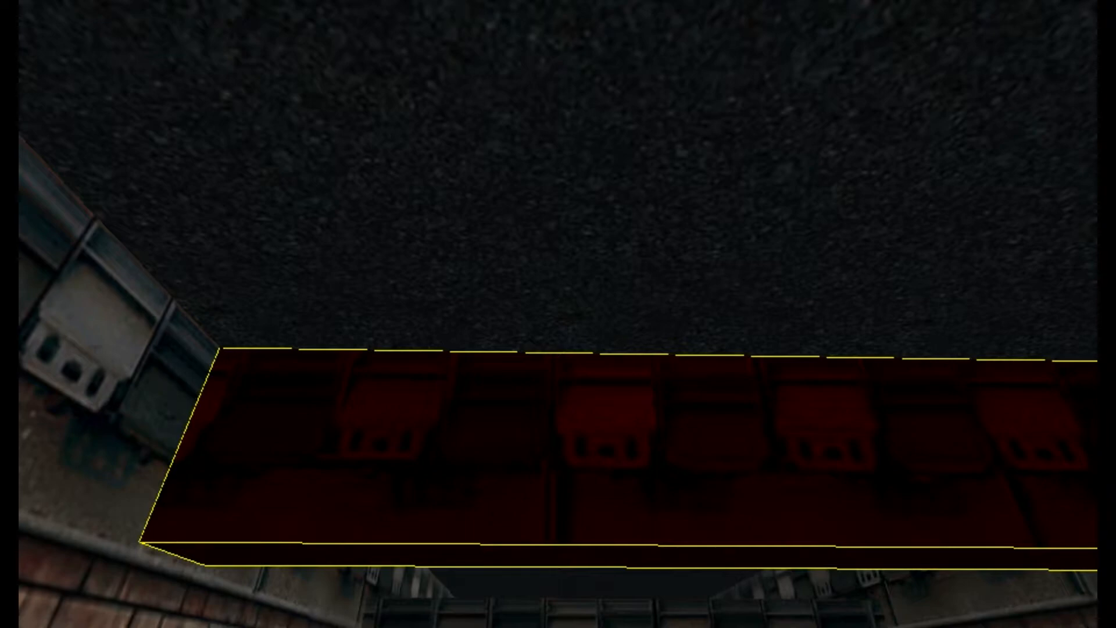
pyautogui.press('pagedown')
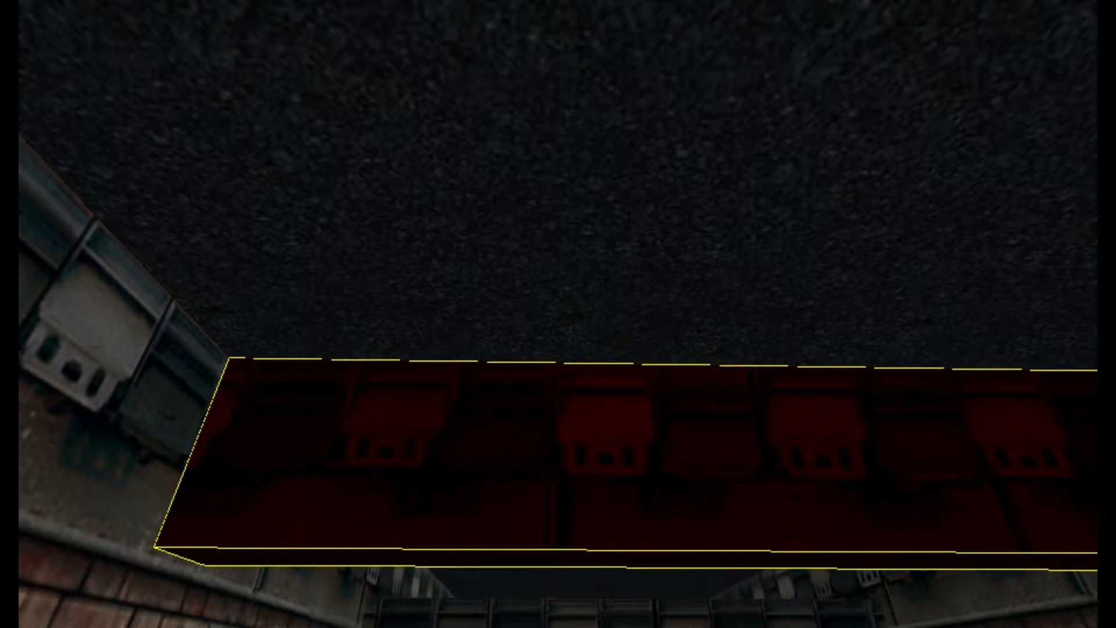
pyautogui.press('Escape')
pyautogui.press('Down')
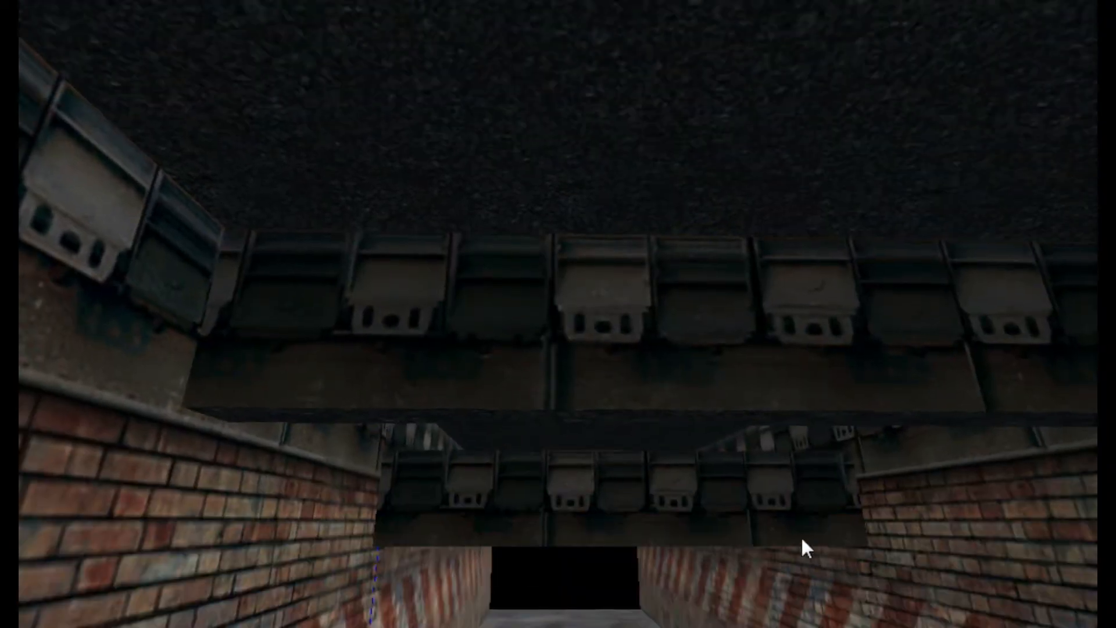
# Step: Raise the duplicated beam to the ceiling so its underside lines up with the metal trim on the brick walls
pyautogui.click(801, 536)
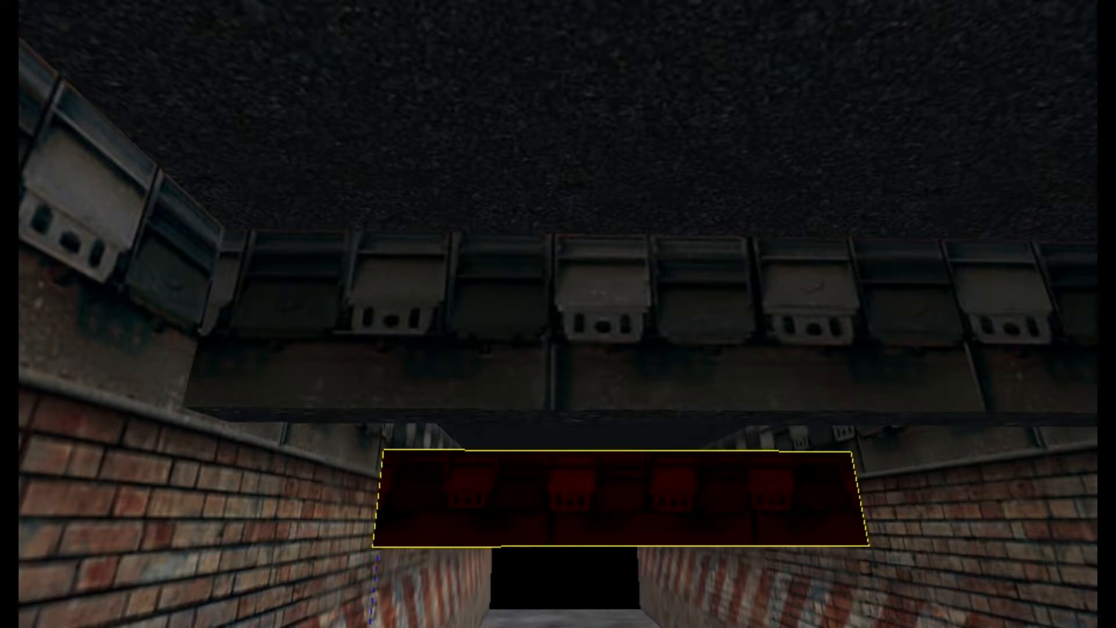
pyautogui.press('pageup')
pyautogui.press('pageup')
pyautogui.press('pageup')
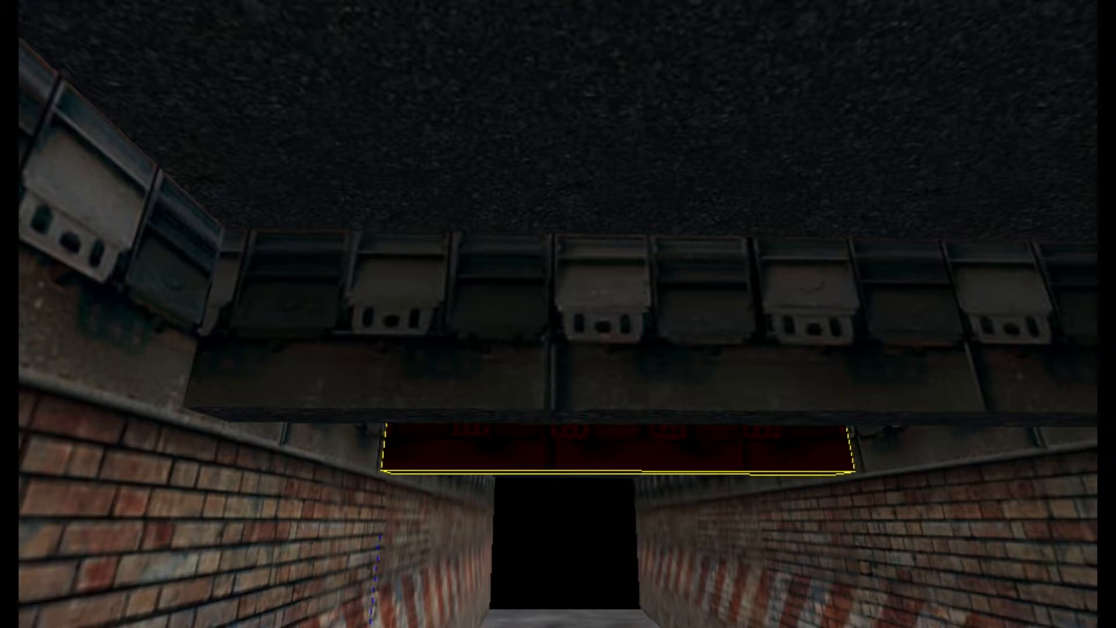
pyautogui.press('Escape')
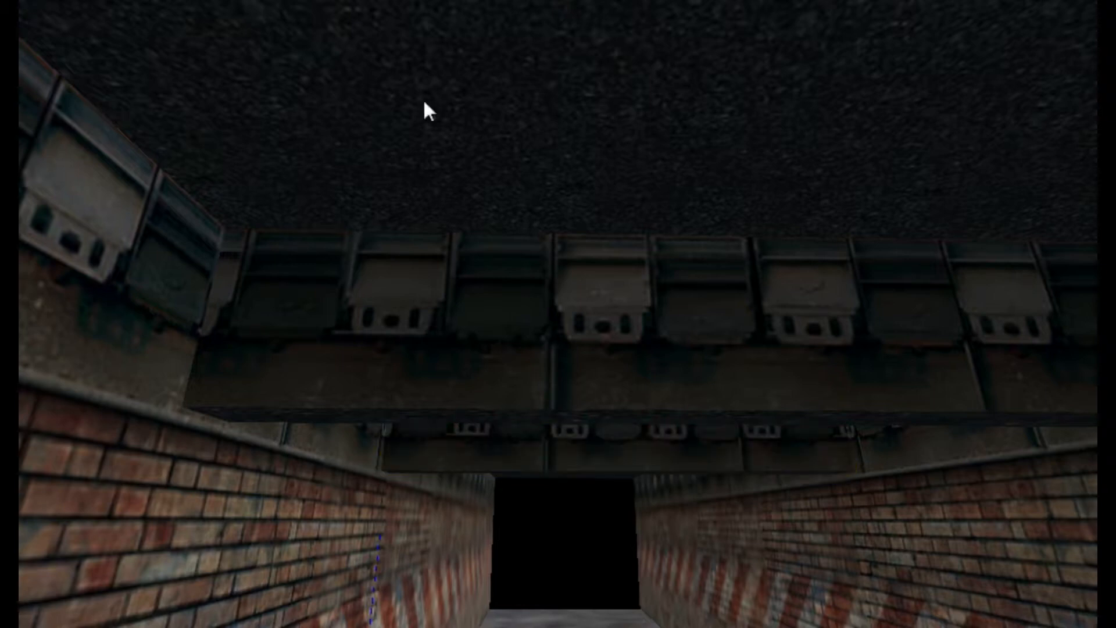
# Step: Add a square pillar against the striped brick wall between the two ceiling beams
pyautogui.press('z')
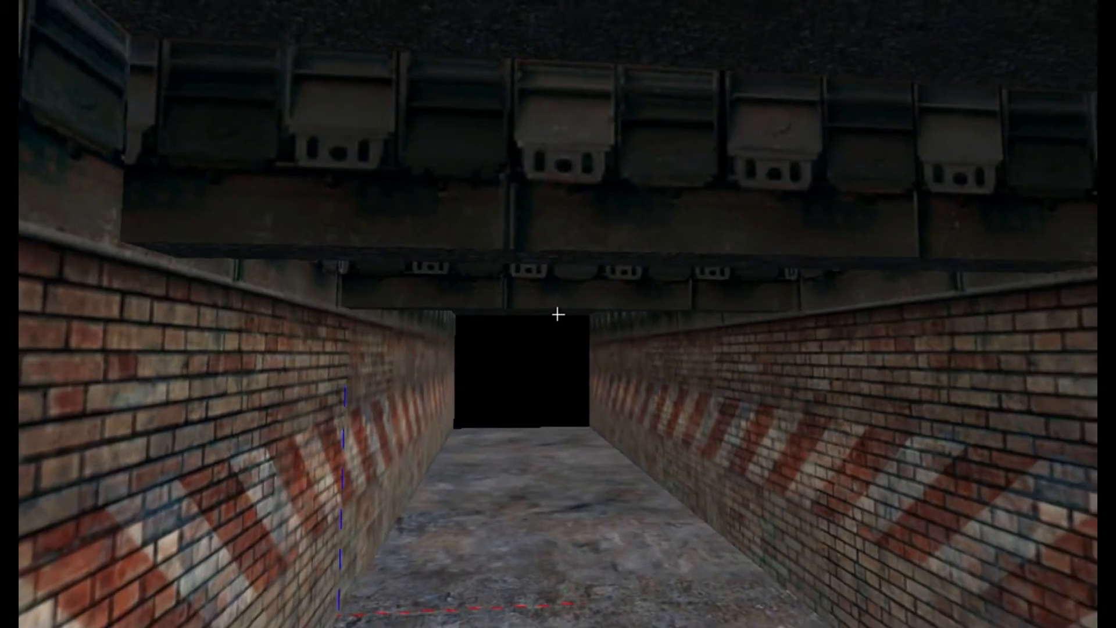
pyautogui.press('w')
pyautogui.press('s')
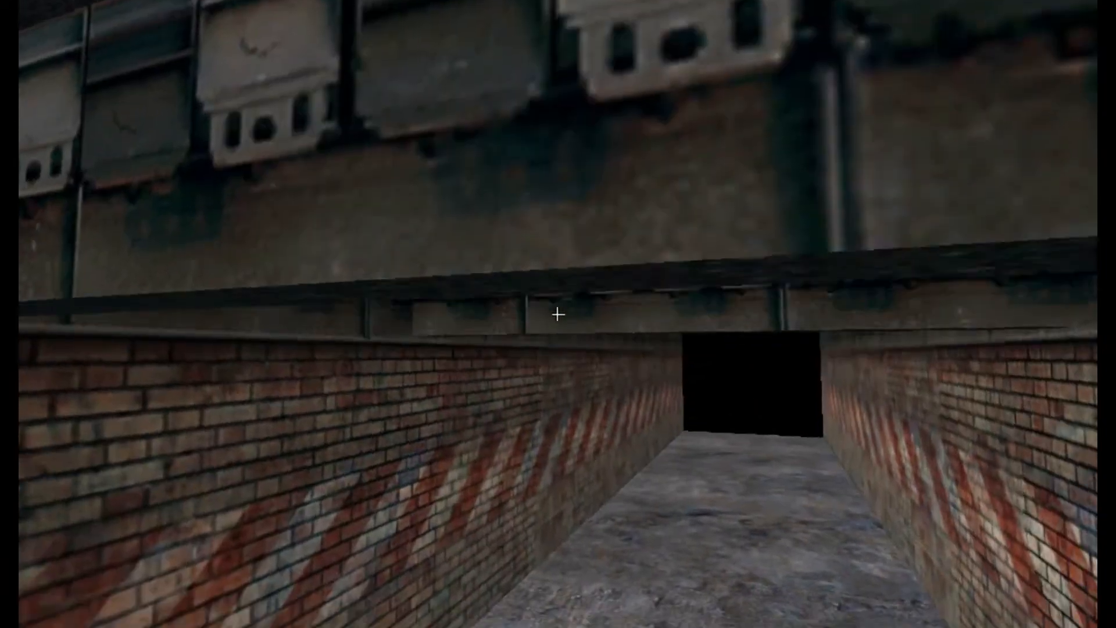
pyautogui.press('w')
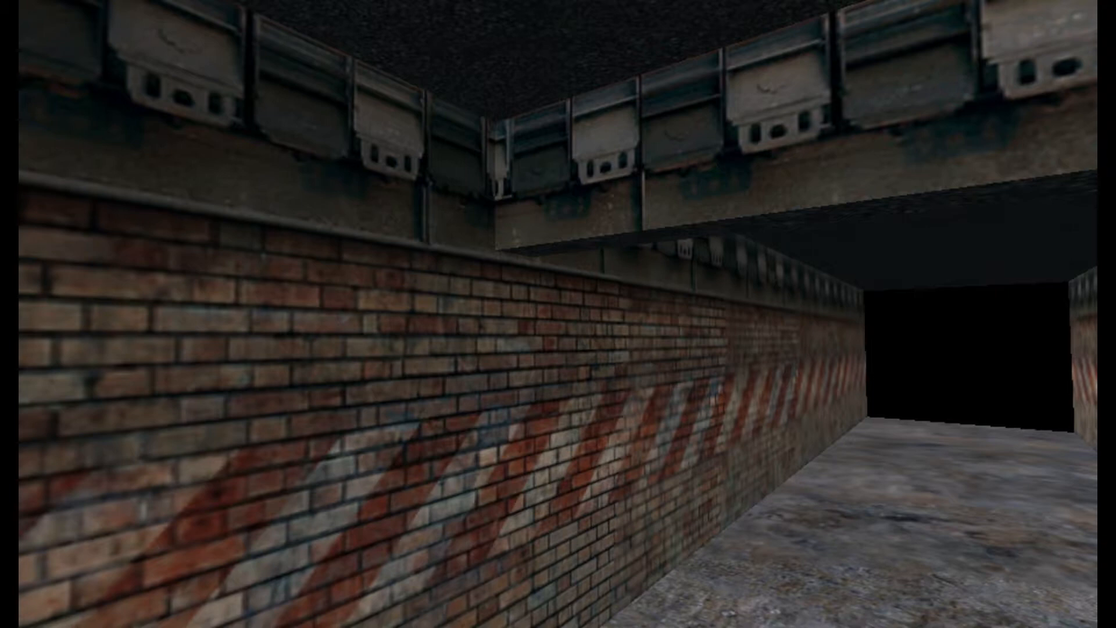
pyautogui.press('Left')
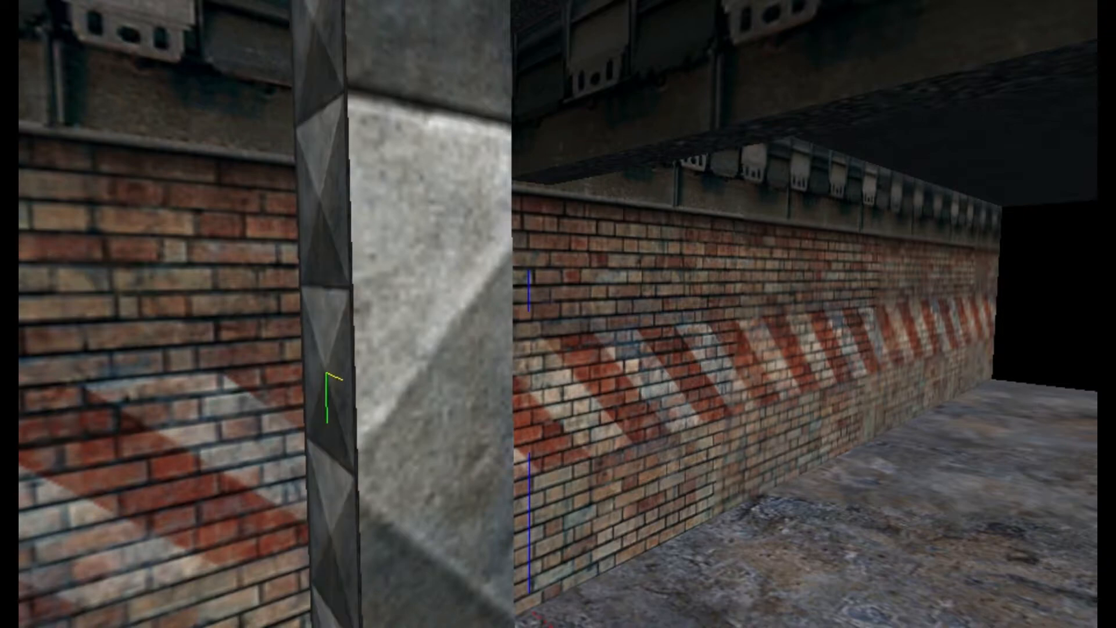
# Step: Apply the grey pyramid-panel texture to the pillar's faces and fit it so each panel spans the full face width
pyautogui.rightClick(448, 336)
pyautogui.press('Left')
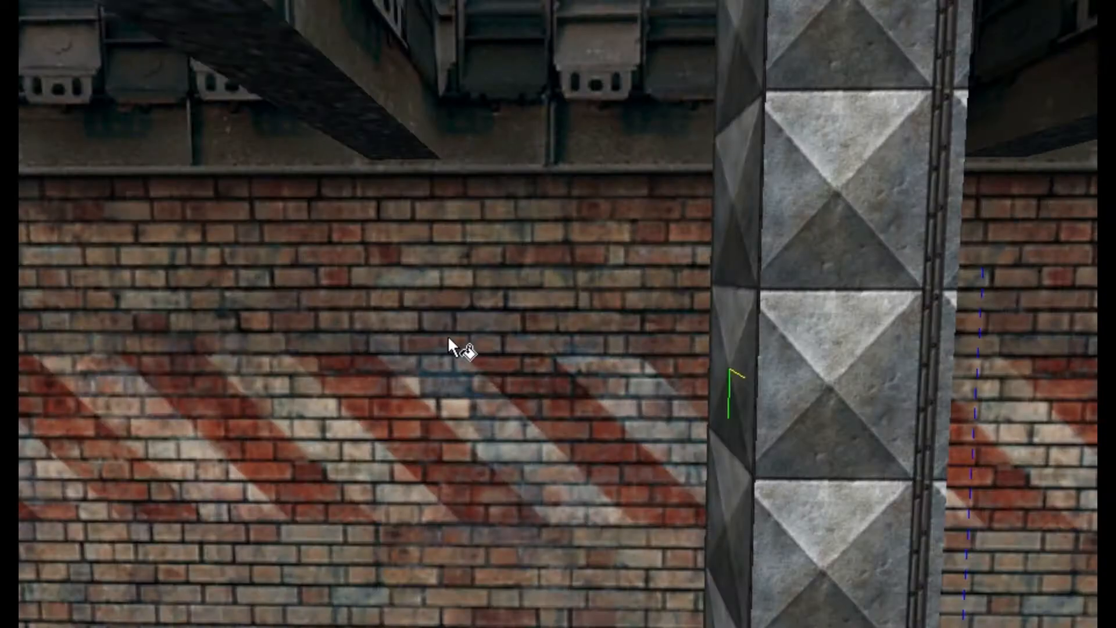
pyautogui.press('d')
pyautogui.press('d')
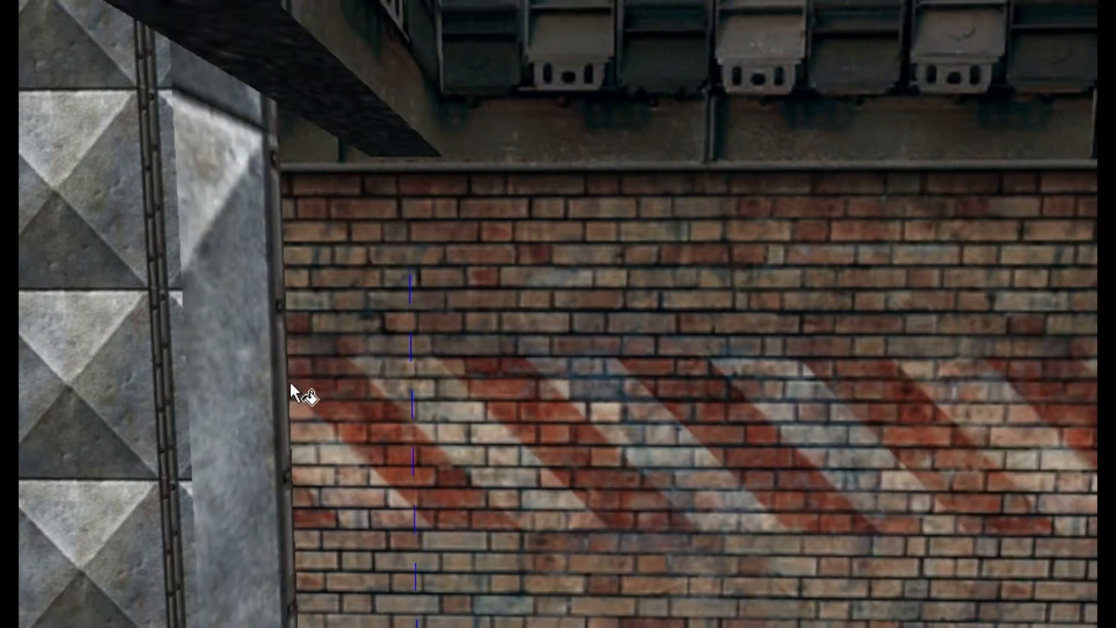
pyautogui.rightClick(231, 392)
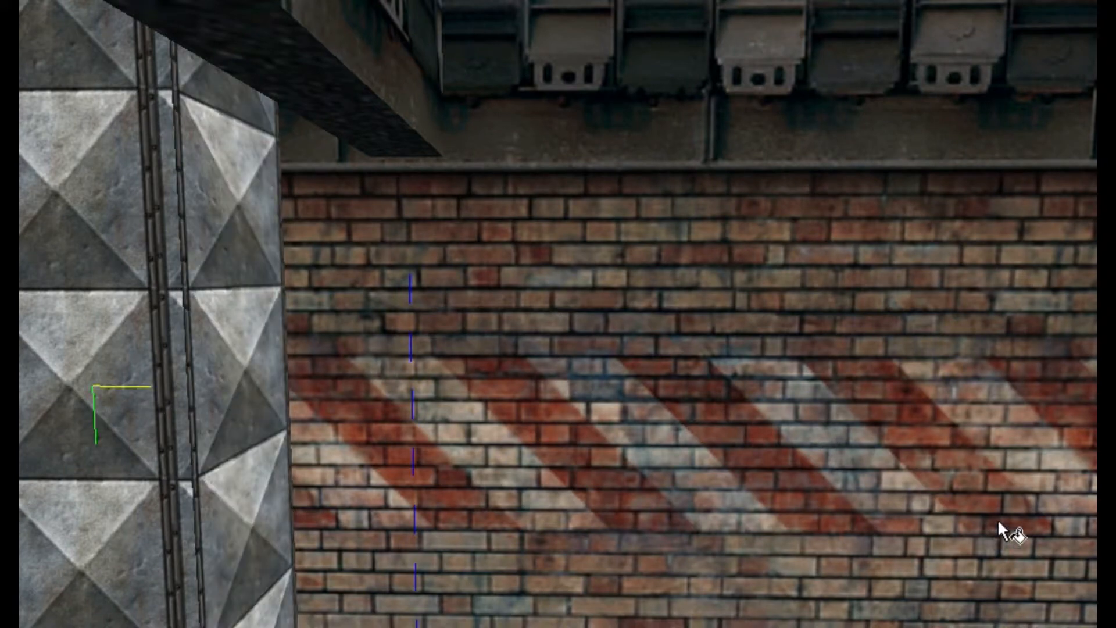
pyautogui.click(1083, 479)
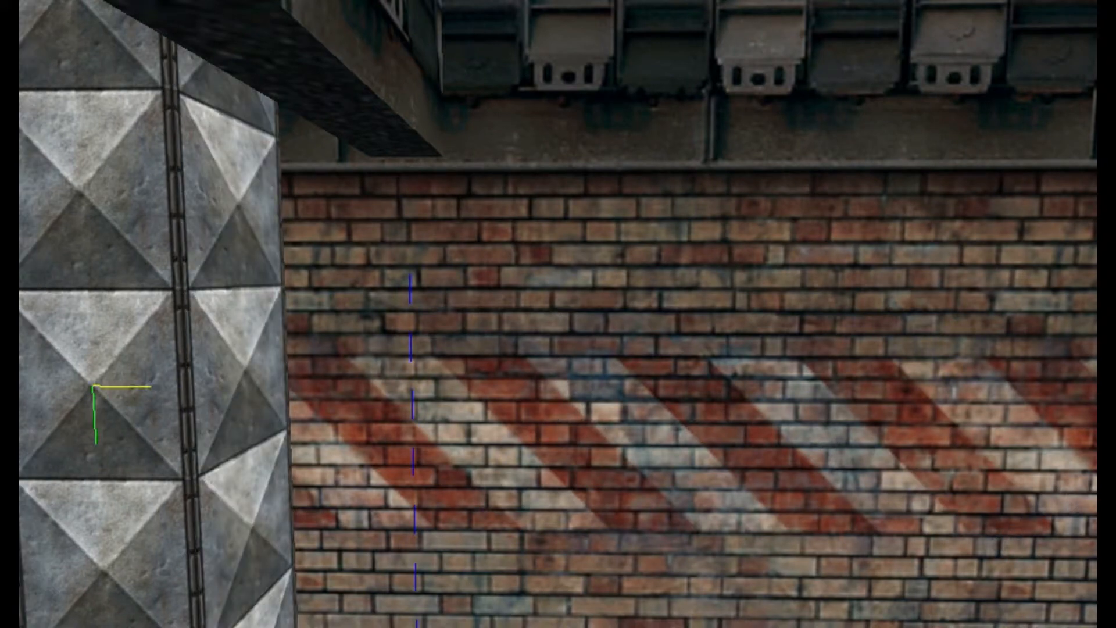
# Step: Add a thin block at the pillar's base and fit a framed metal grate texture to its faces
pyautogui.press('z')
pyautogui.press('a')
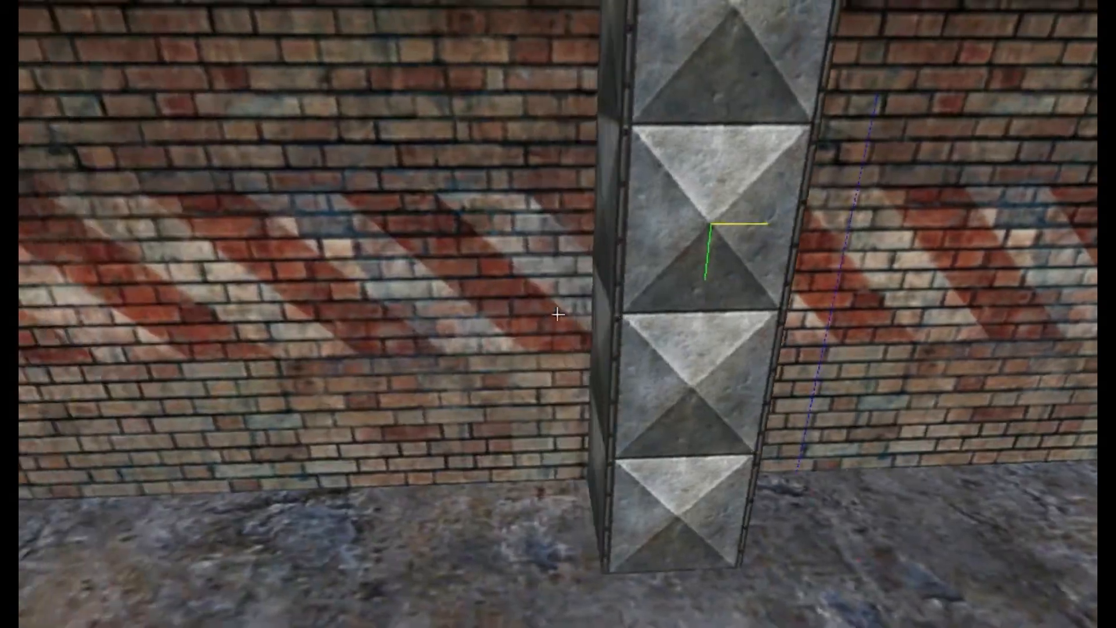
pyautogui.press('a')
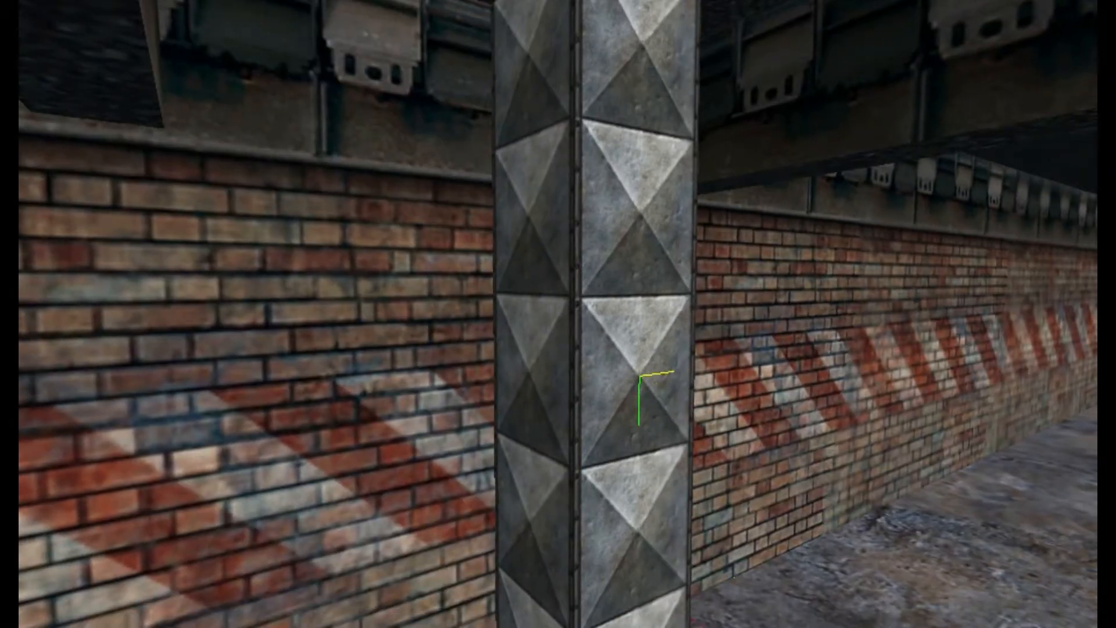
pyautogui.press('z')
pyautogui.moveTo(1001, 444); pyautogui.dragTo(911, 424, button='right')
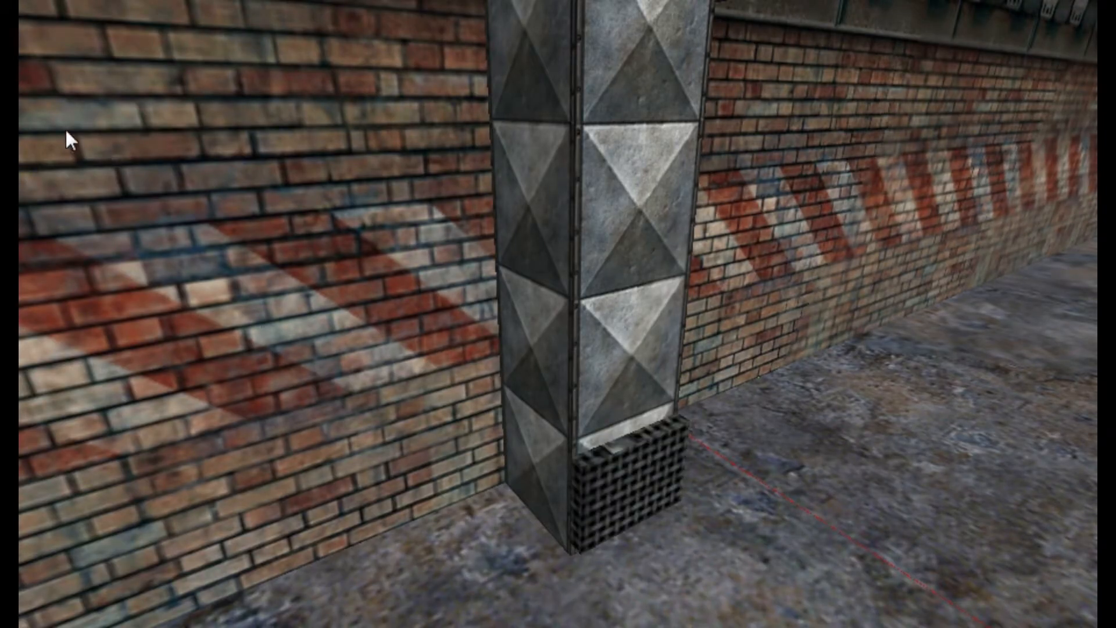
pyautogui.click(640, 491)
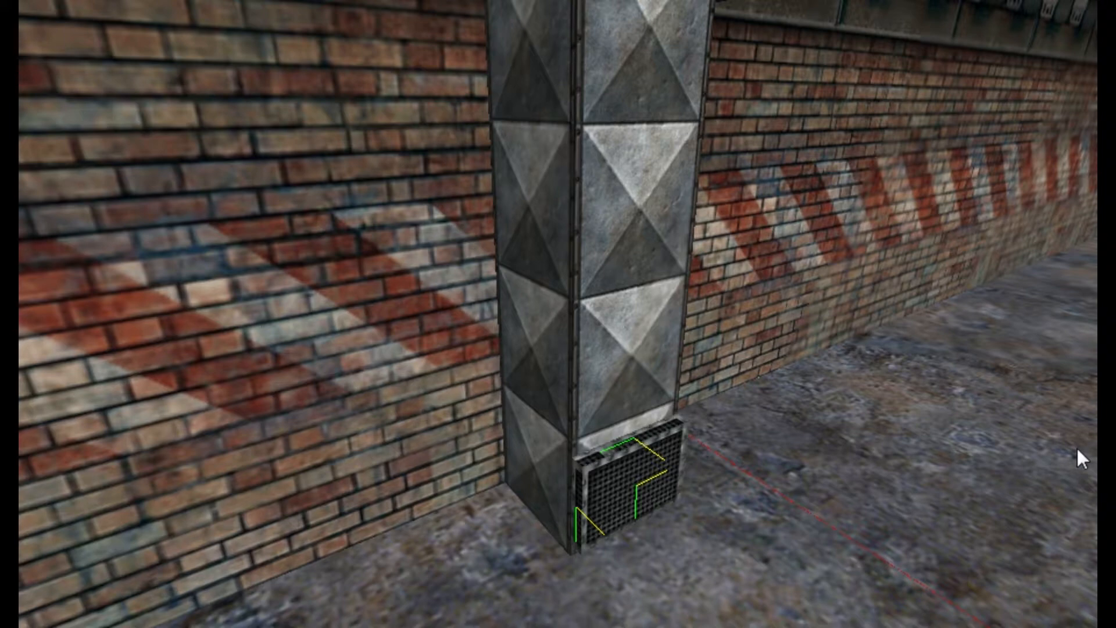
pyautogui.press('Escape')
# Step: Texture the vent's side edges with the grate's plain metal frame and raise the vent slightly up the pillar
pyautogui.press('z')
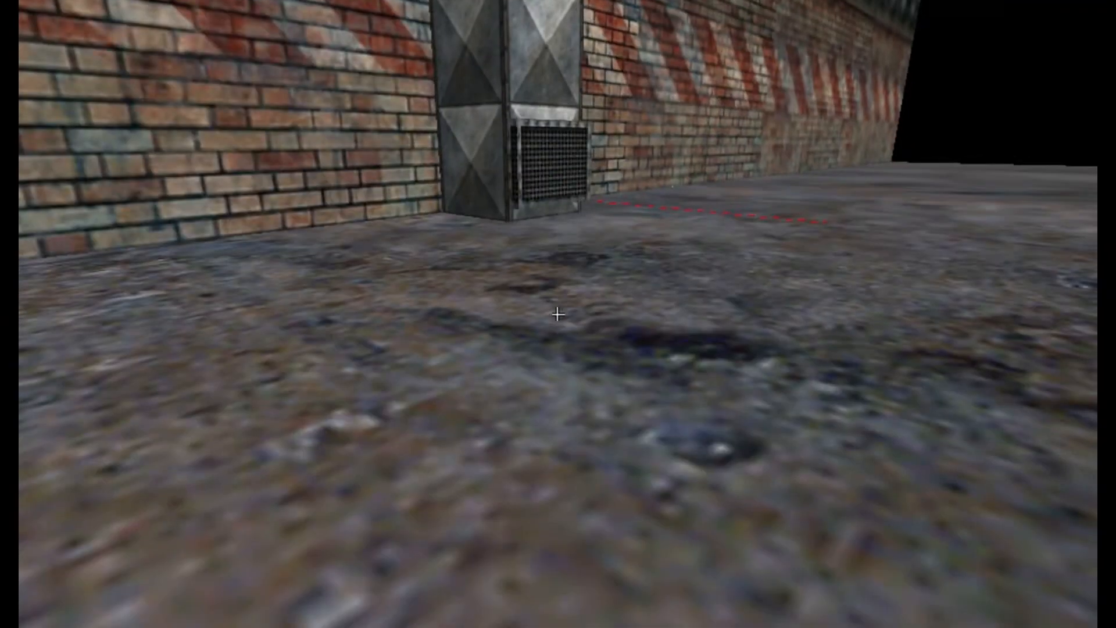
pyautogui.press('w')
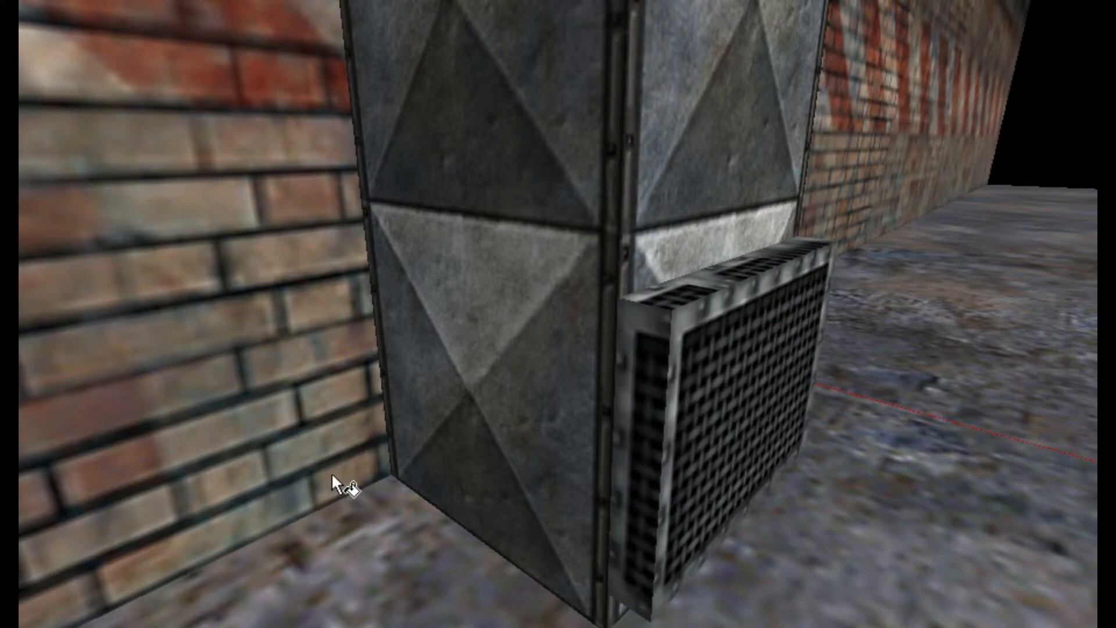
pyautogui.click(635, 448)
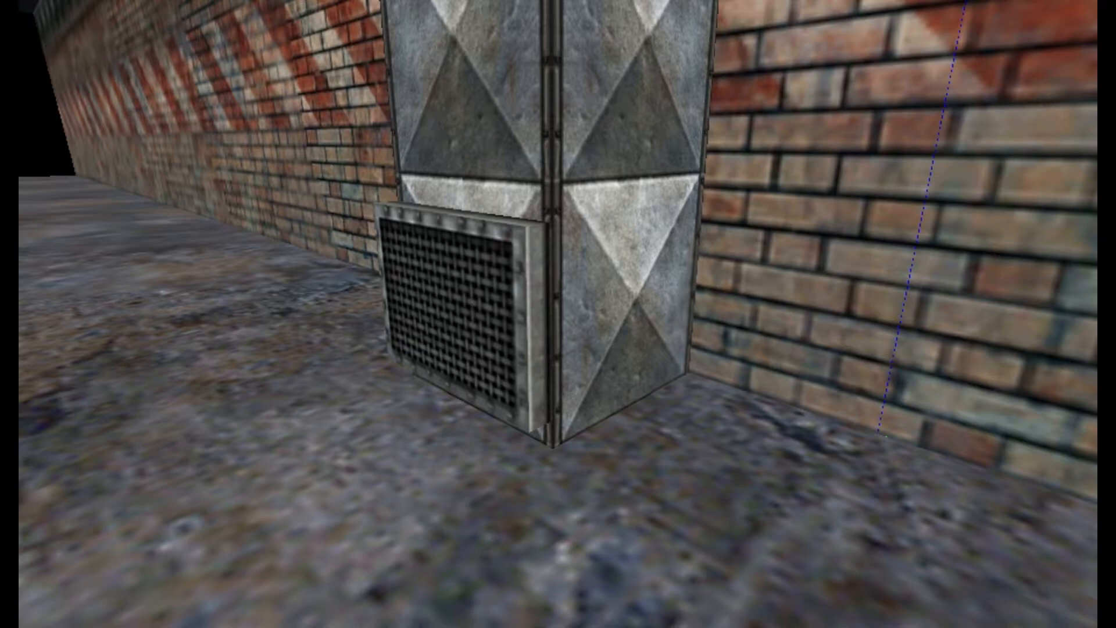
pyautogui.click(526, 317)
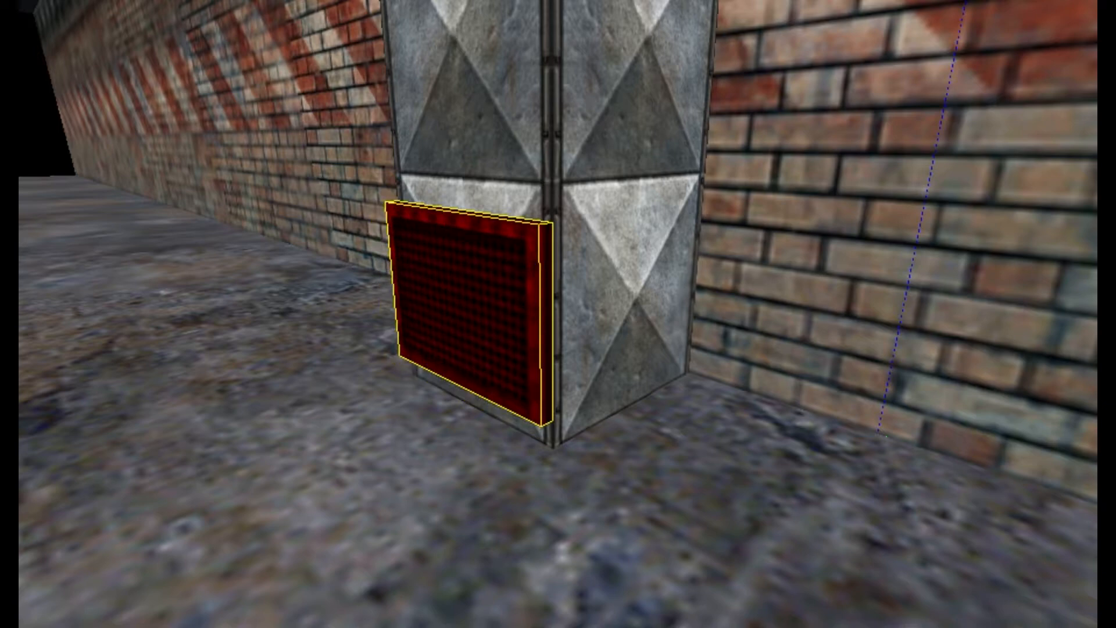
pyautogui.press('pageup')
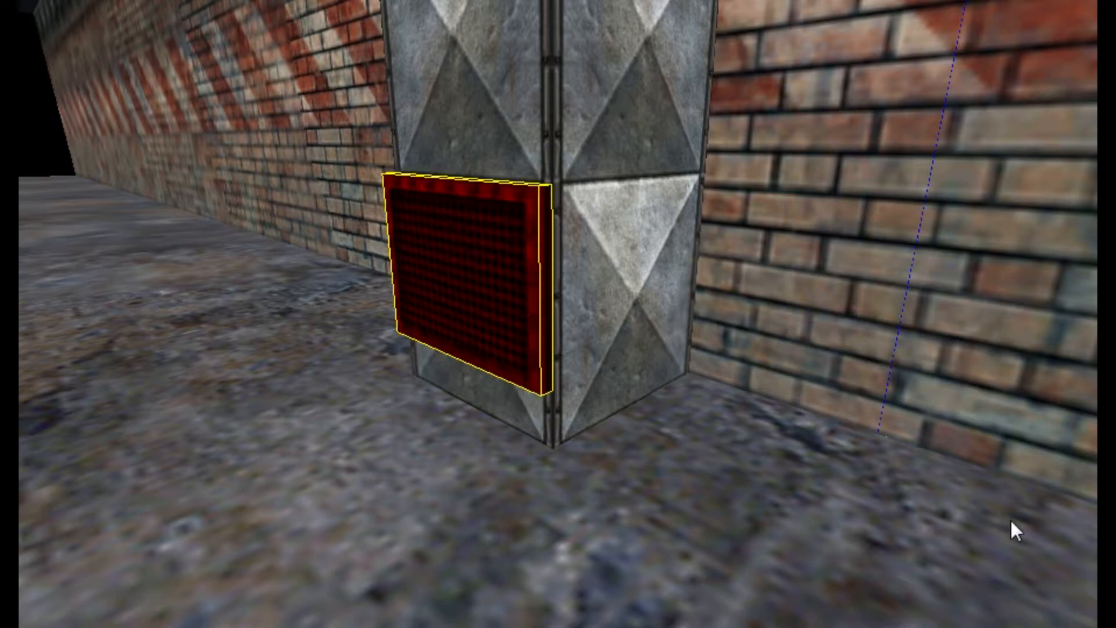
pyautogui.press('Escape')
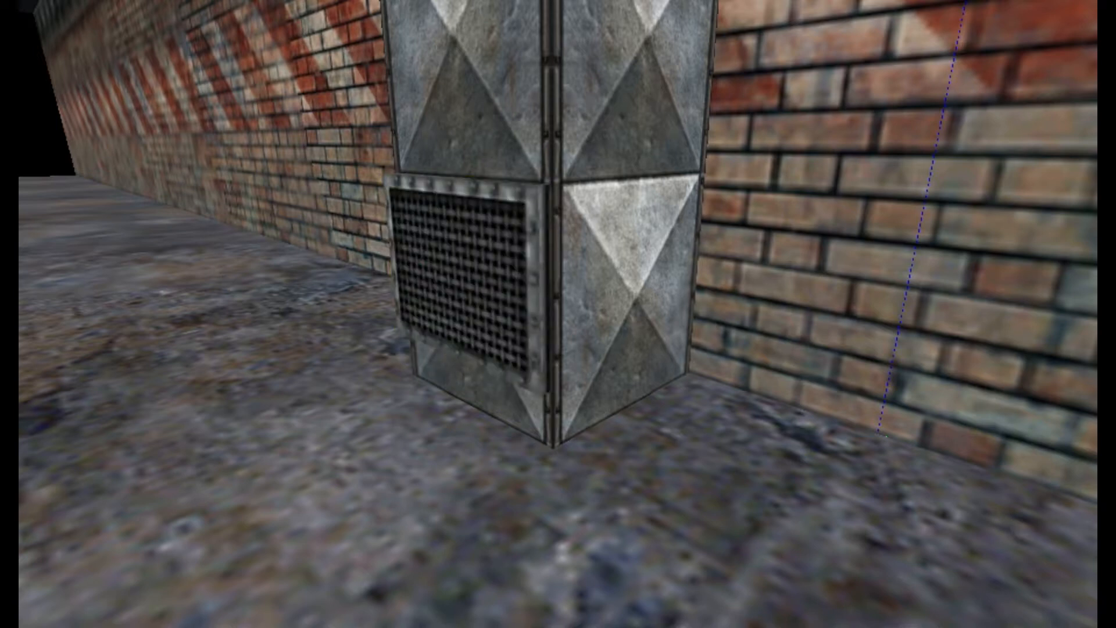
# Step: Inspect the pillar with its vent, the two ceiling beams and the brick walls from along the corridor
pyautogui.press('z')
pyautogui.press('s')
pyautogui.press('a')
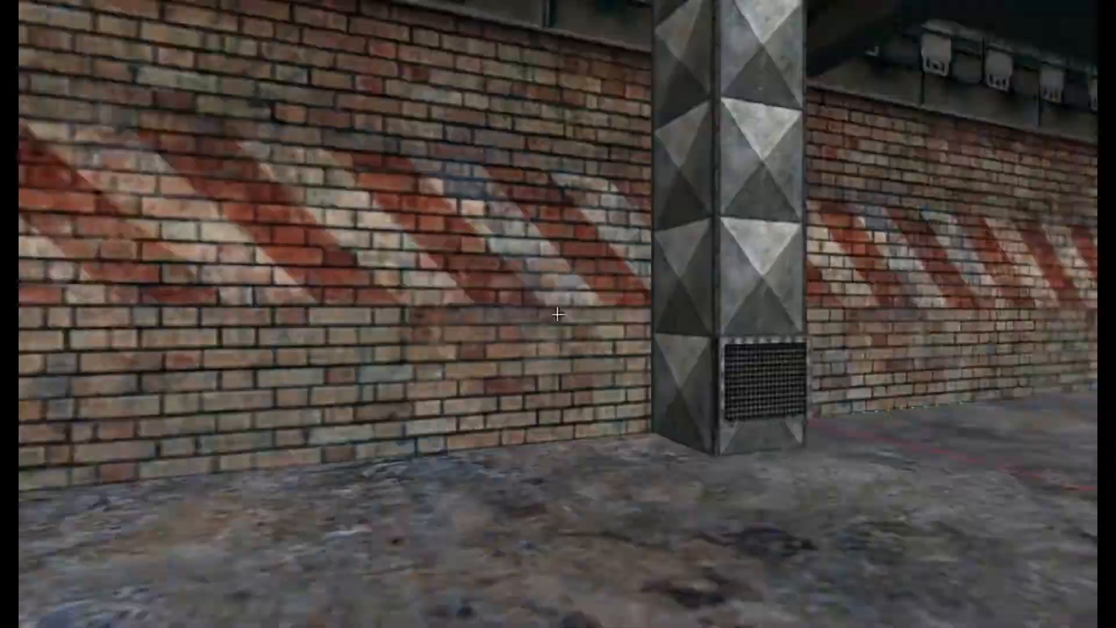
pyautogui.press('w')
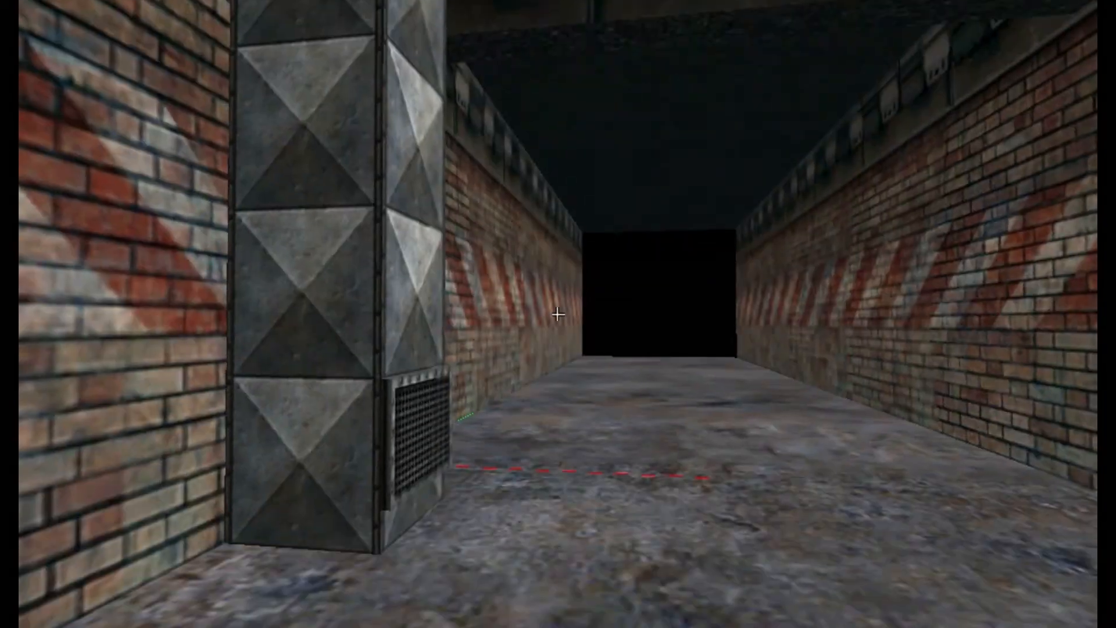
pyautogui.press('s')
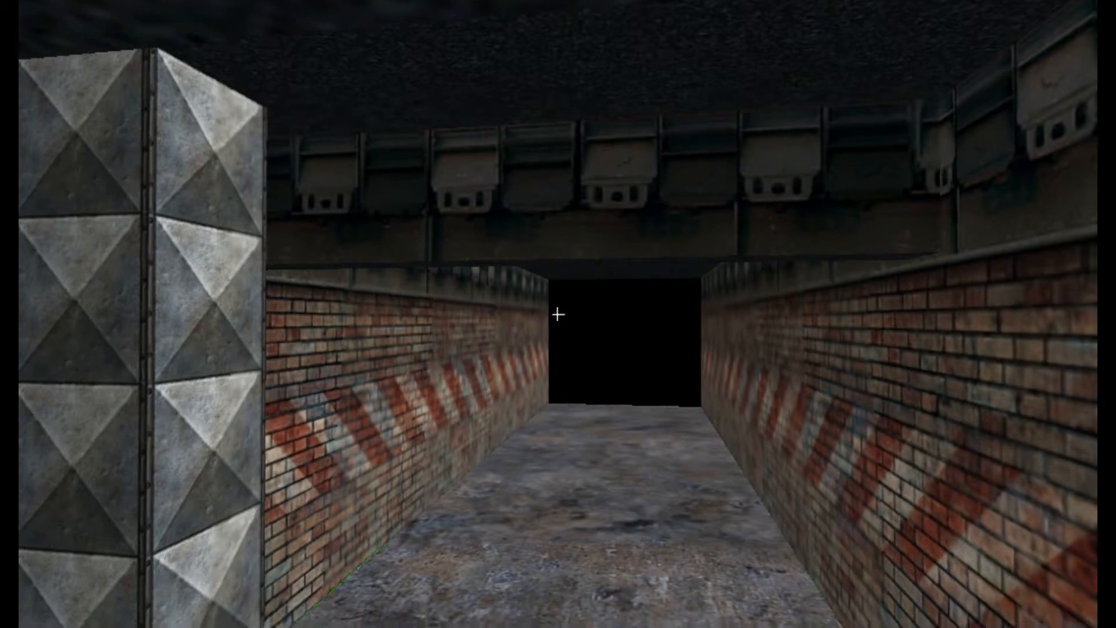
pyautogui.press('w')
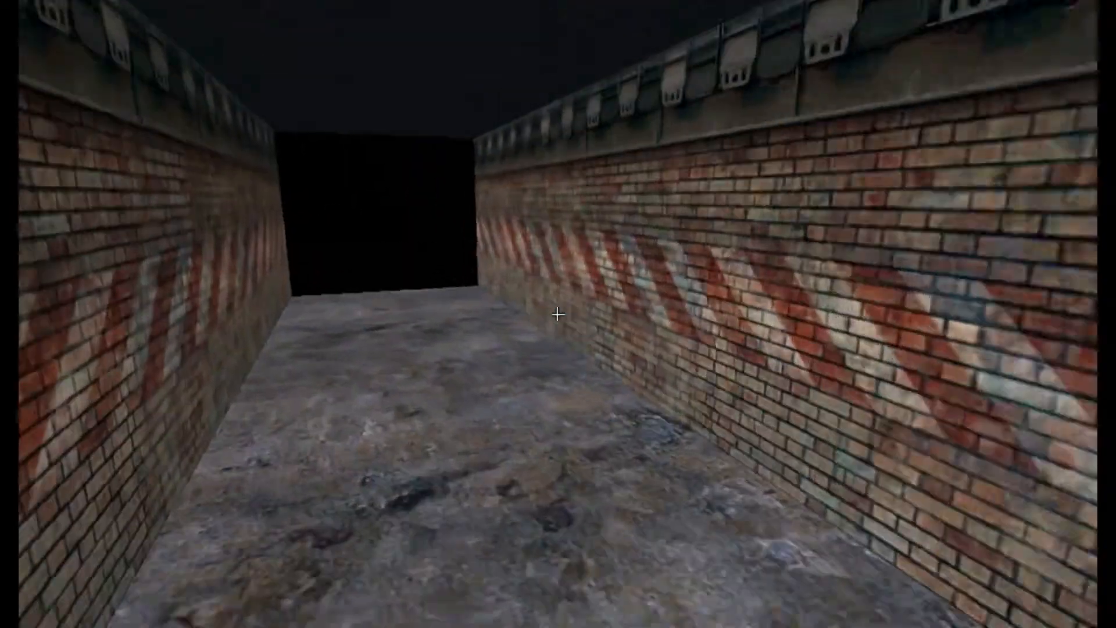
pyautogui.press('w')
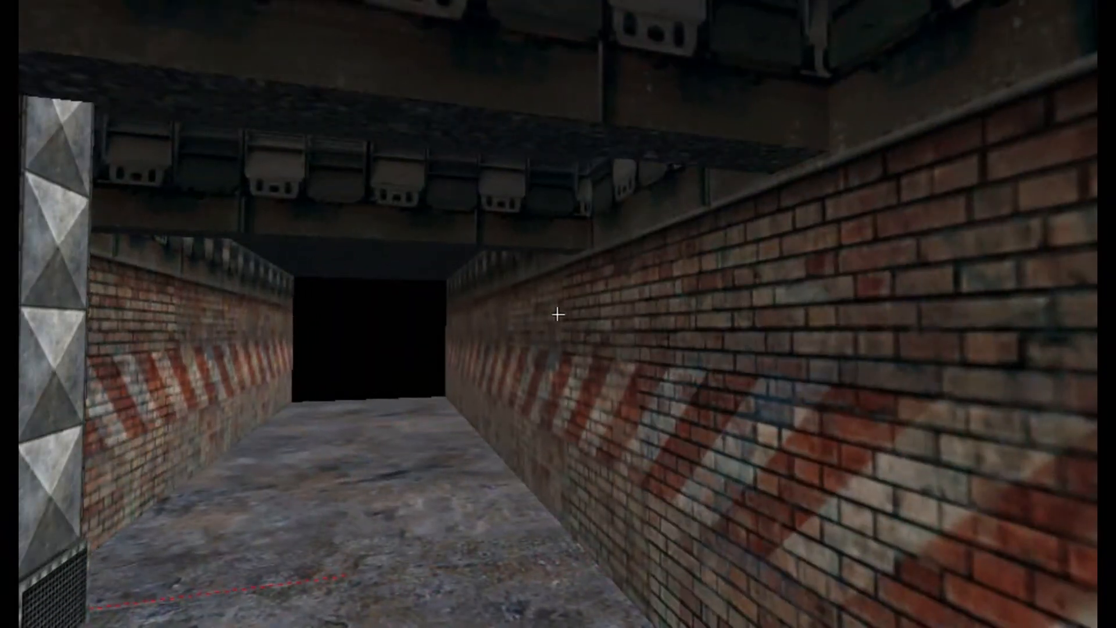
pyautogui.press('s')
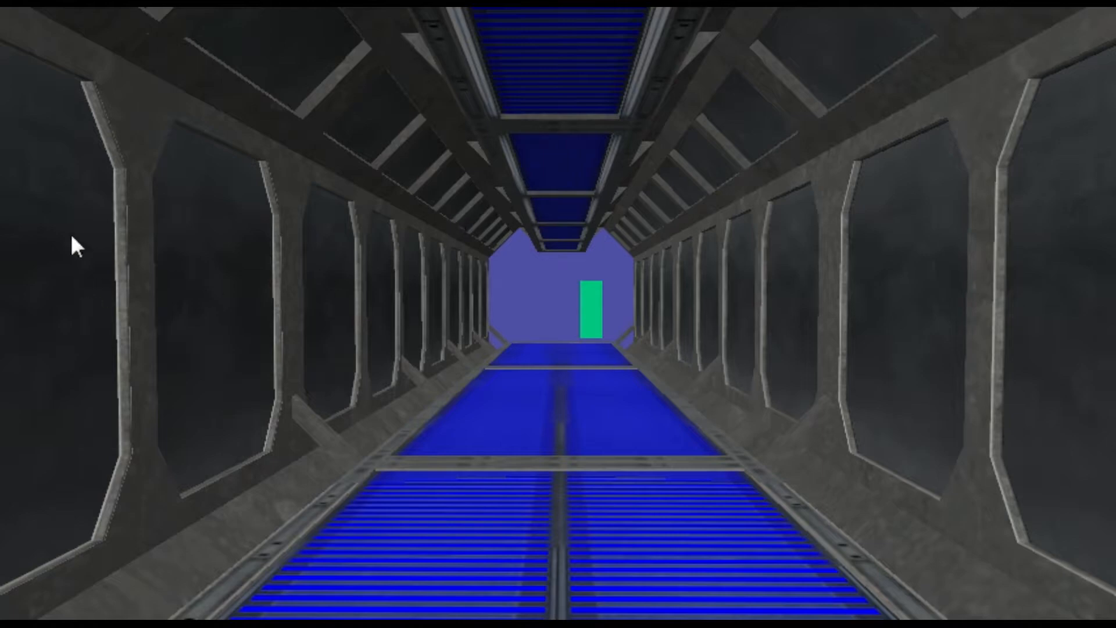
# Step: Select the near section of the octagonal window corridor and its next section in turn to examine how the corridor is divided
pyautogui.click(441, 266)
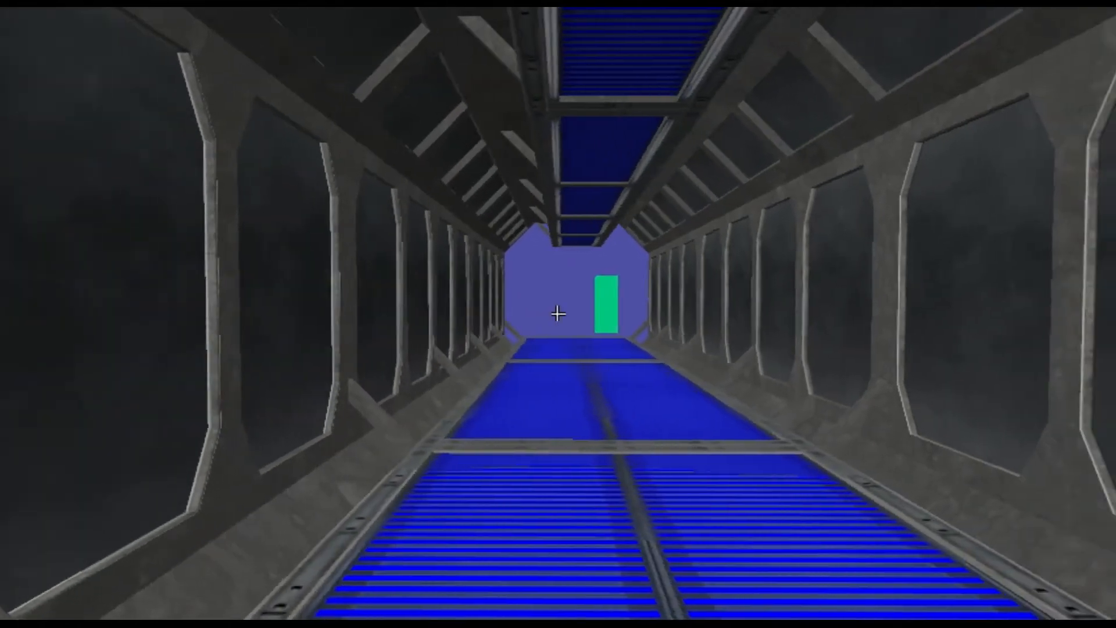
pyautogui.moveTo(558, 312); pyautogui.dragTo(192, 351)
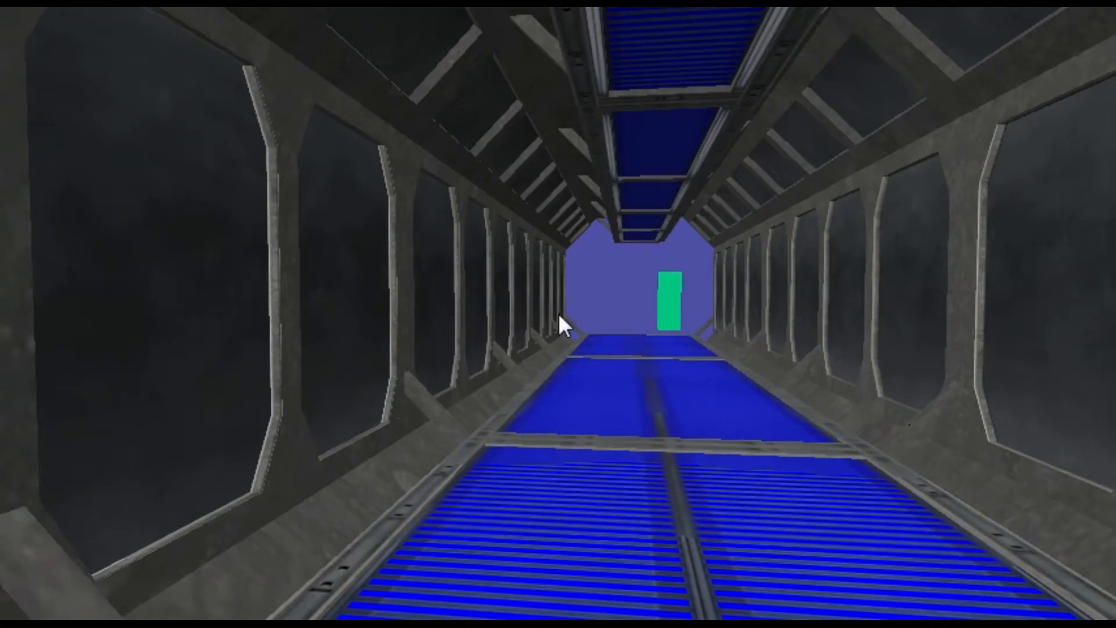
pyautogui.click(153, 292)
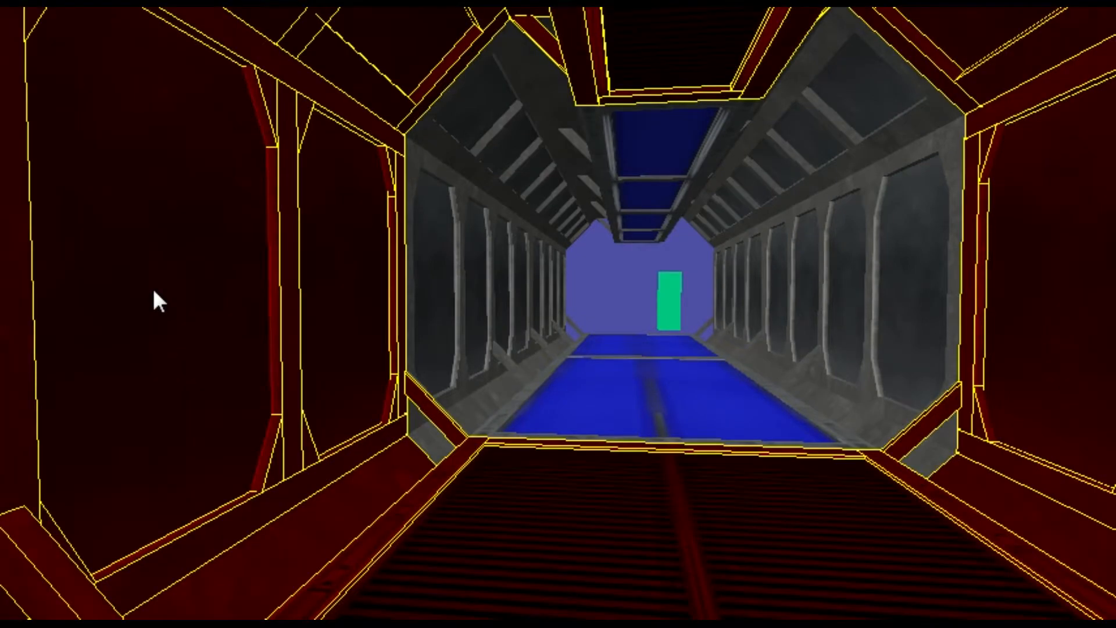
pyautogui.click(446, 286)
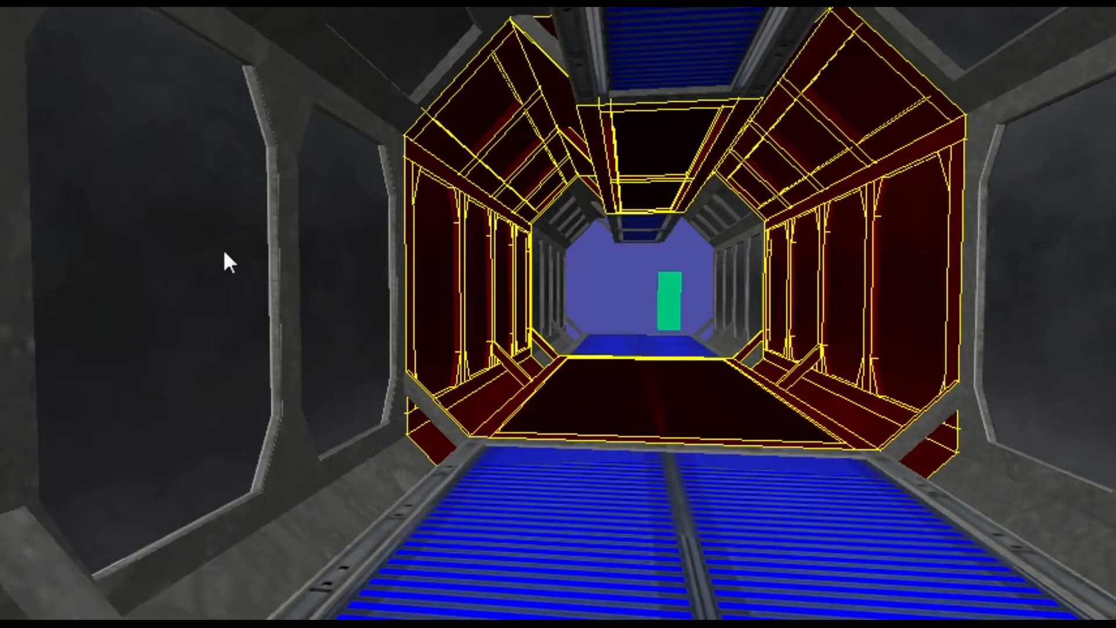
pyautogui.moveTo(229, 262); pyautogui.dragTo(557, 313)
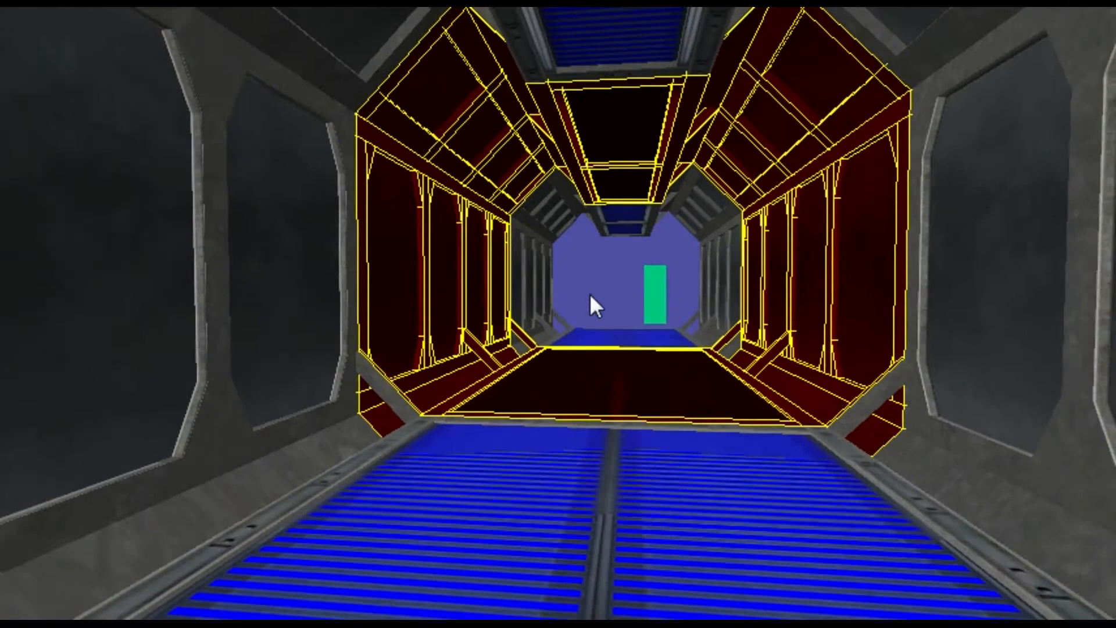
# Step: Examine the coloured pipes under the corridor floor and the light strips and cabling above its ceiling panels, and clear the selection
pyautogui.moveTo(590, 304); pyautogui.dragTo(557, 314)
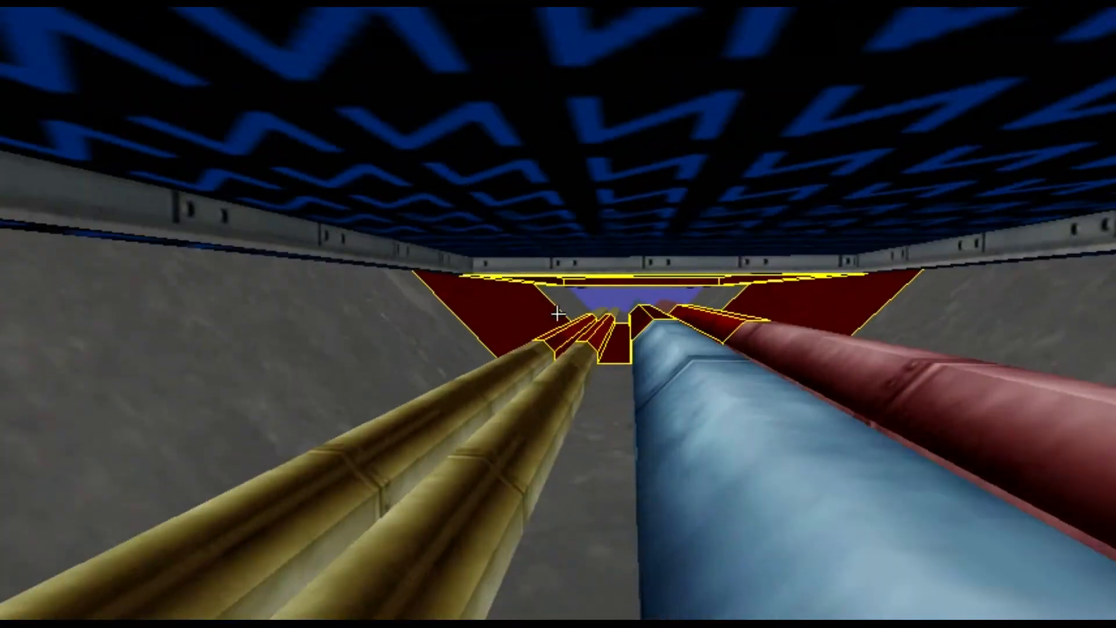
pyautogui.moveTo(557, 314); pyautogui.dragTo(558, 314, button='right')
pyautogui.press('d')
pyautogui.press('d')
pyautogui.press('a')
pyautogui.press('w')
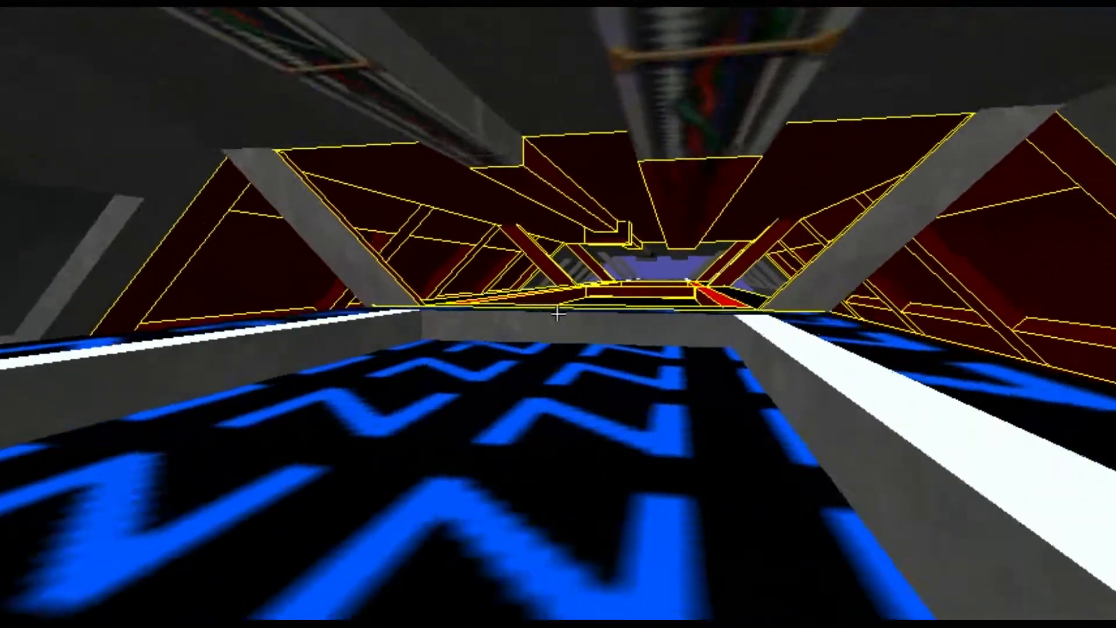
pyautogui.press('w')
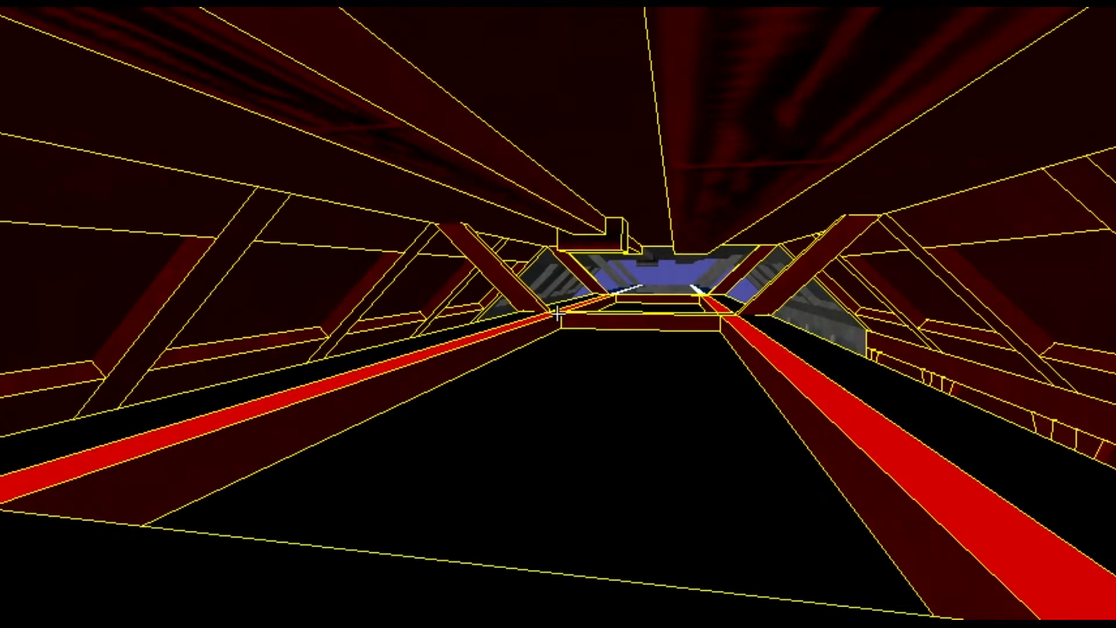
pyautogui.moveTo(560, 316); pyautogui.dragTo(558, 314, button='right')
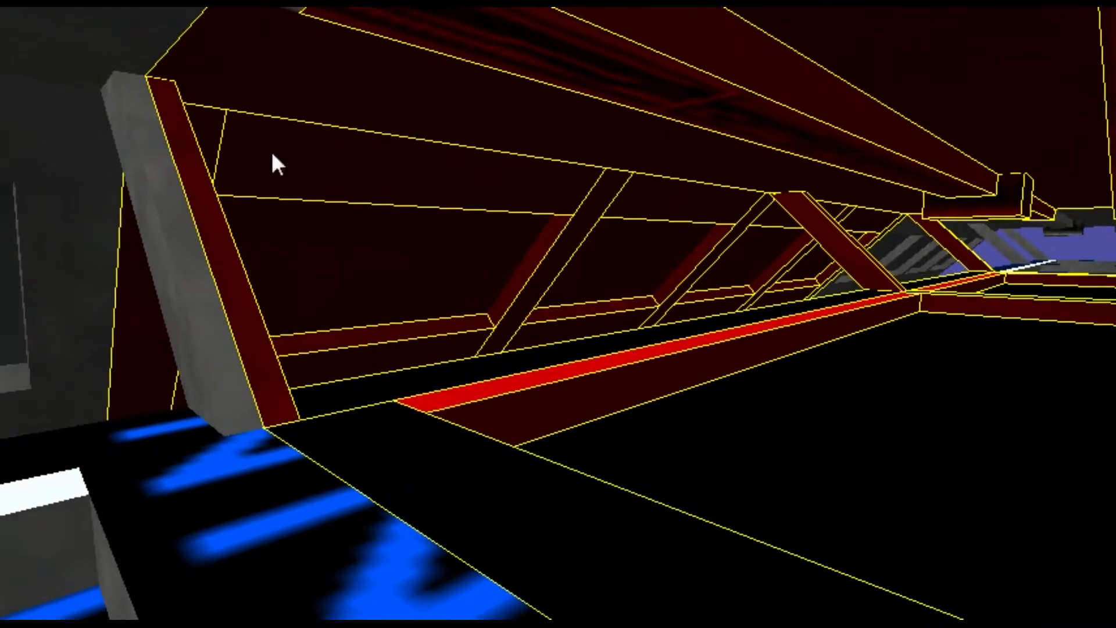
pyautogui.press('Escape')
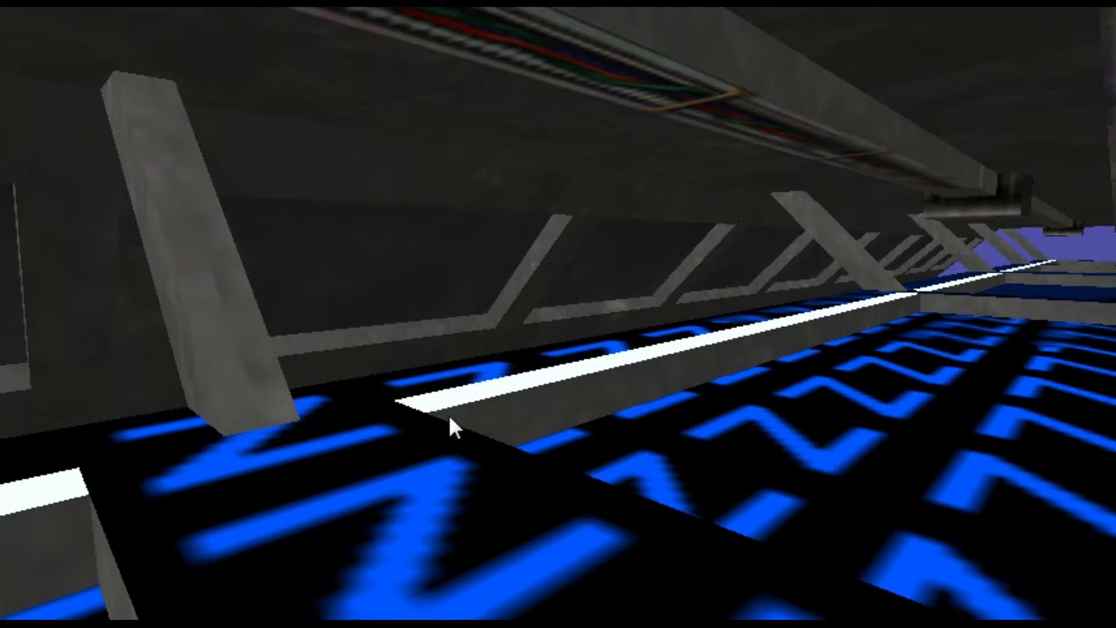
# Step: Examine the framed window panels along the corridor wall and the large hall with its octagonal corridor openings
pyautogui.moveTo(46, 181); pyautogui.dragTo(557, 314, button='right')
pyautogui.moveTo(698, 238); pyautogui.dragTo(557, 314, button='right')
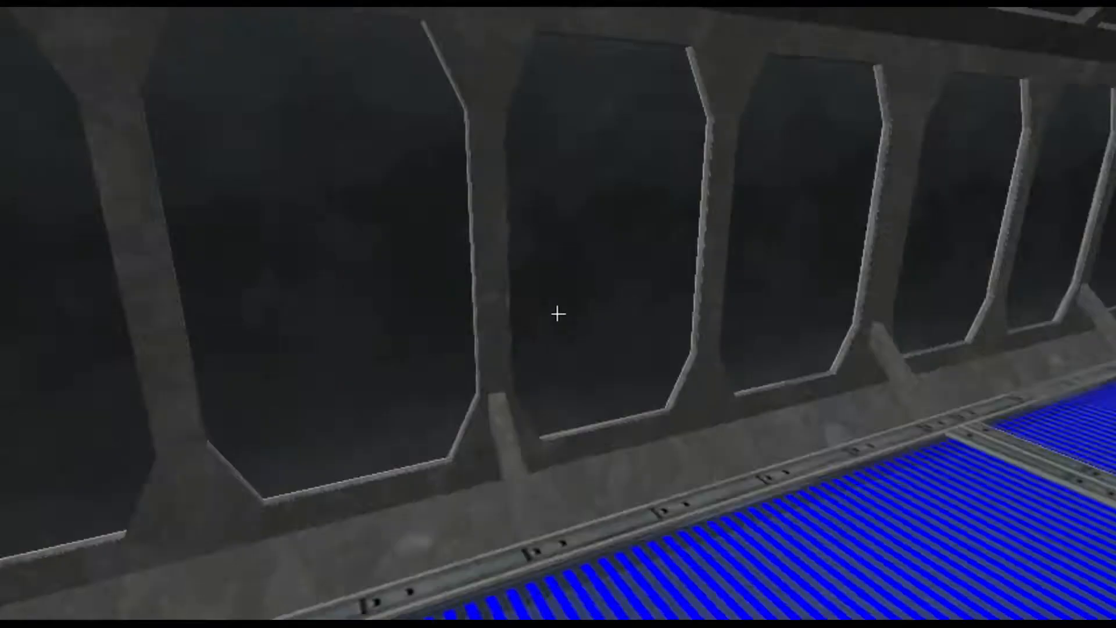
pyautogui.press('w')
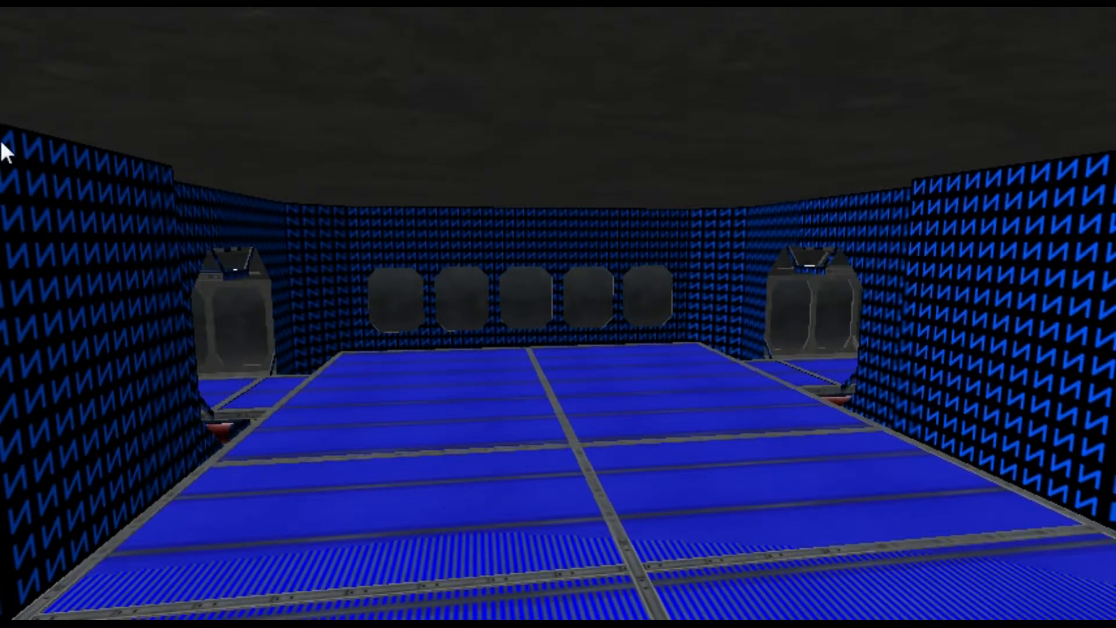
pyautogui.click(313, 247)
pyautogui.press('w')
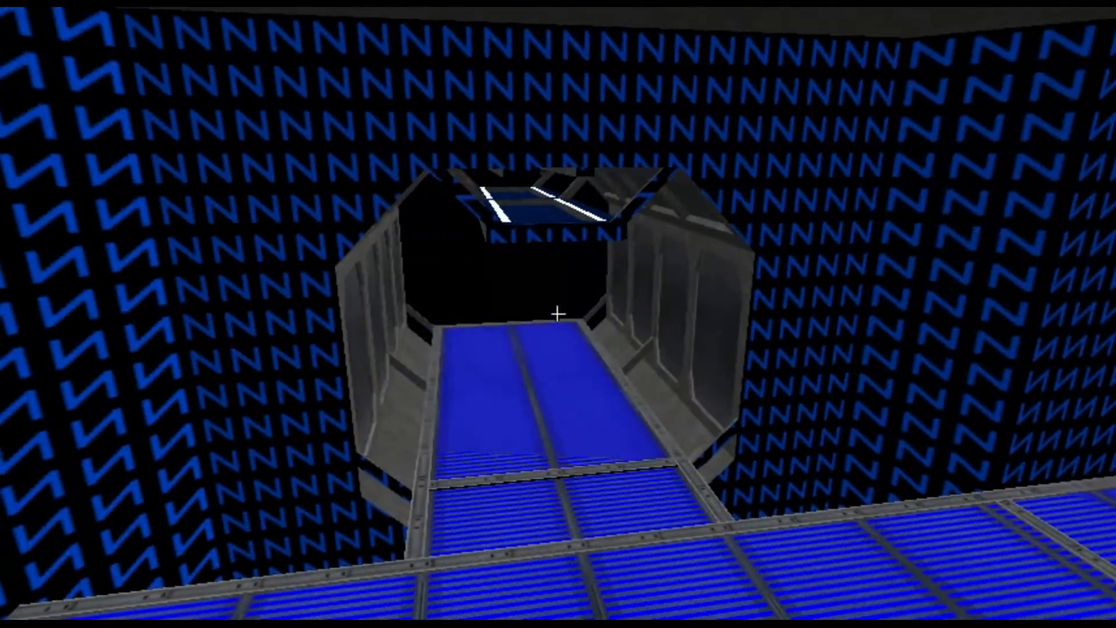
pyautogui.press('w')
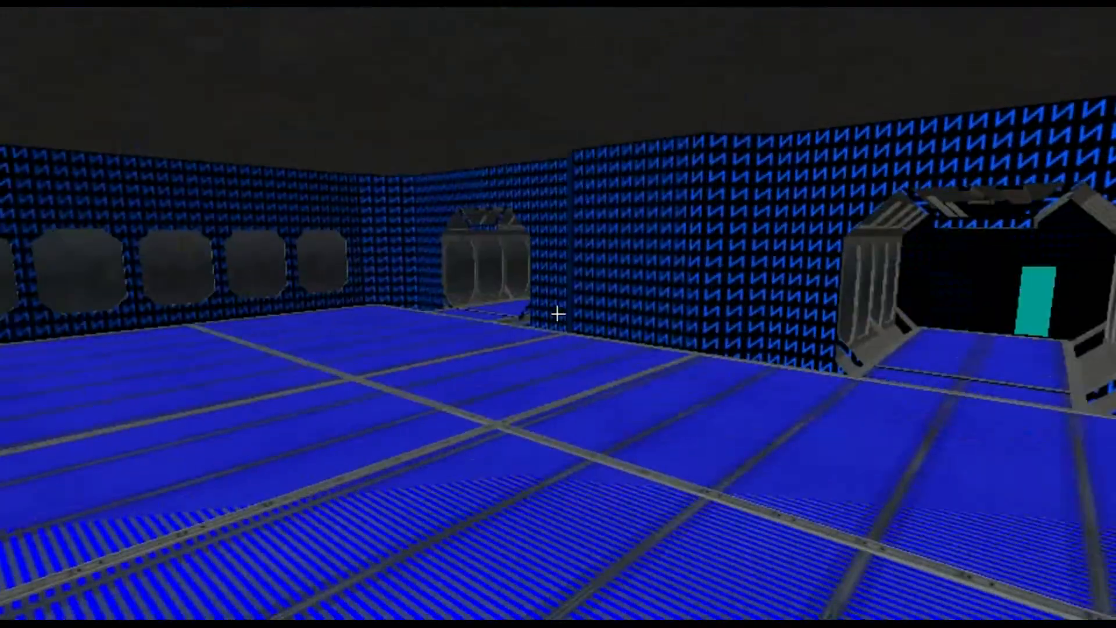
pyautogui.press('w')
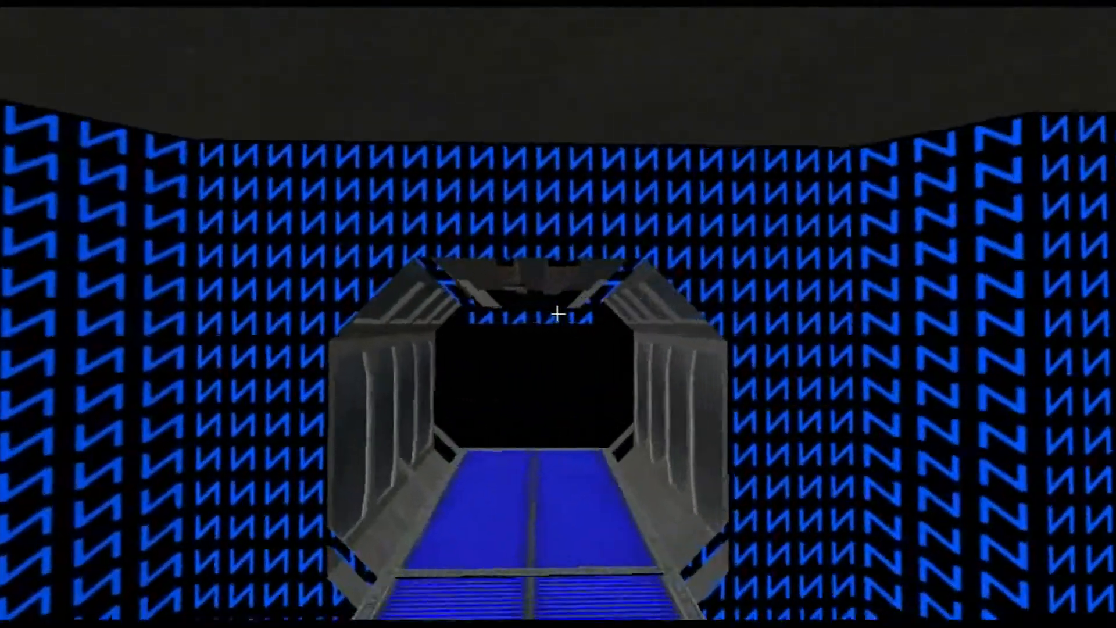
pyautogui.press('w')
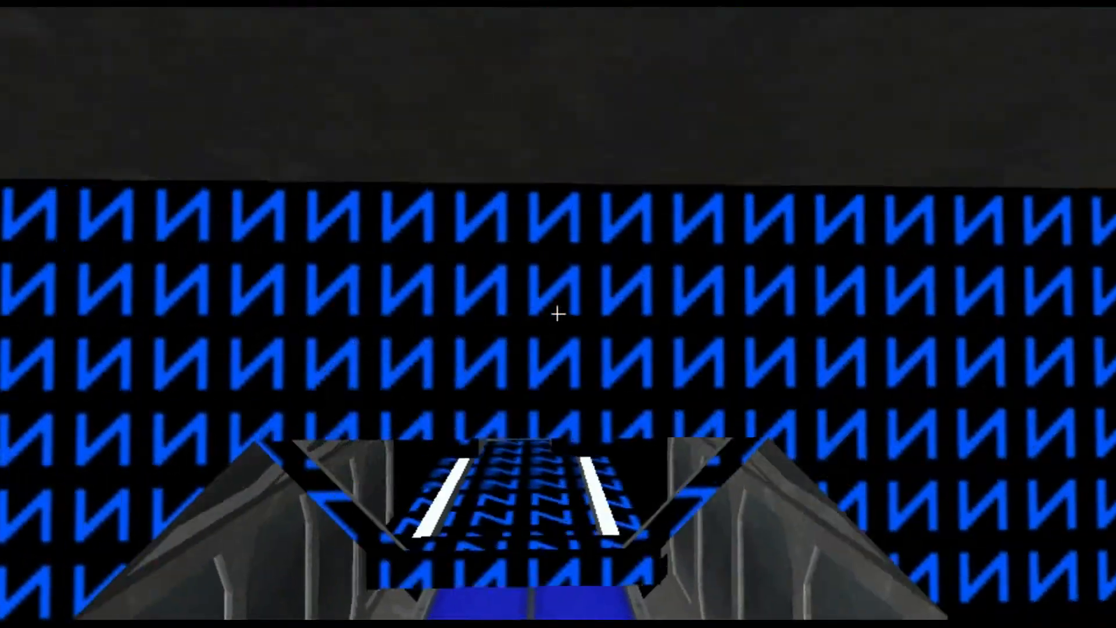
pyautogui.press('d')
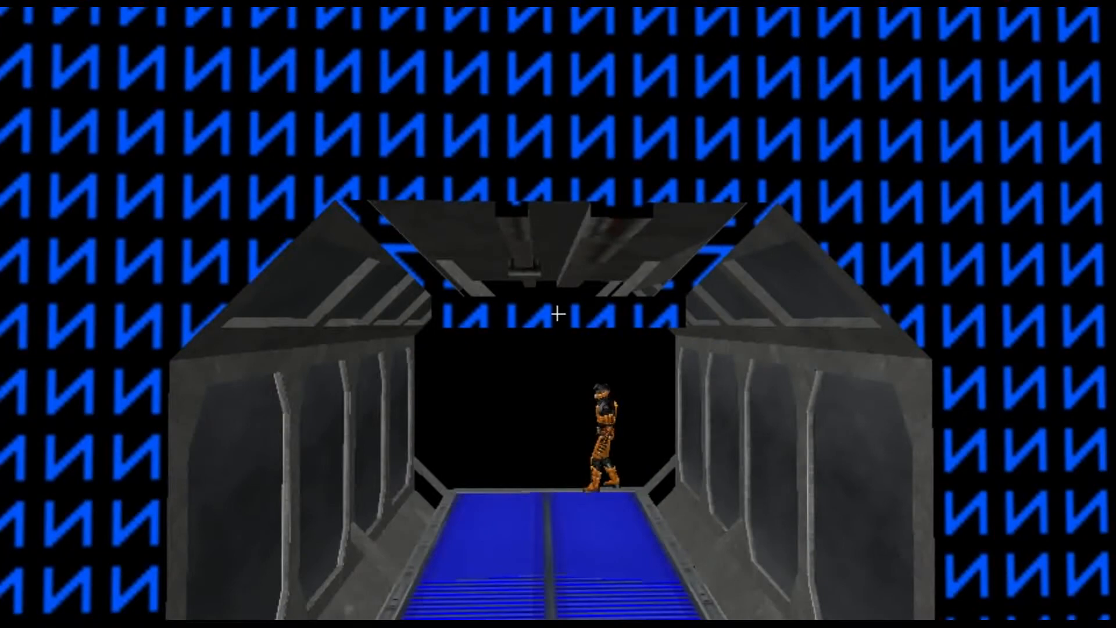
# Step: Examine the outside of the hall and the open ends of its attached octagonal corridors
pyautogui.press('w')
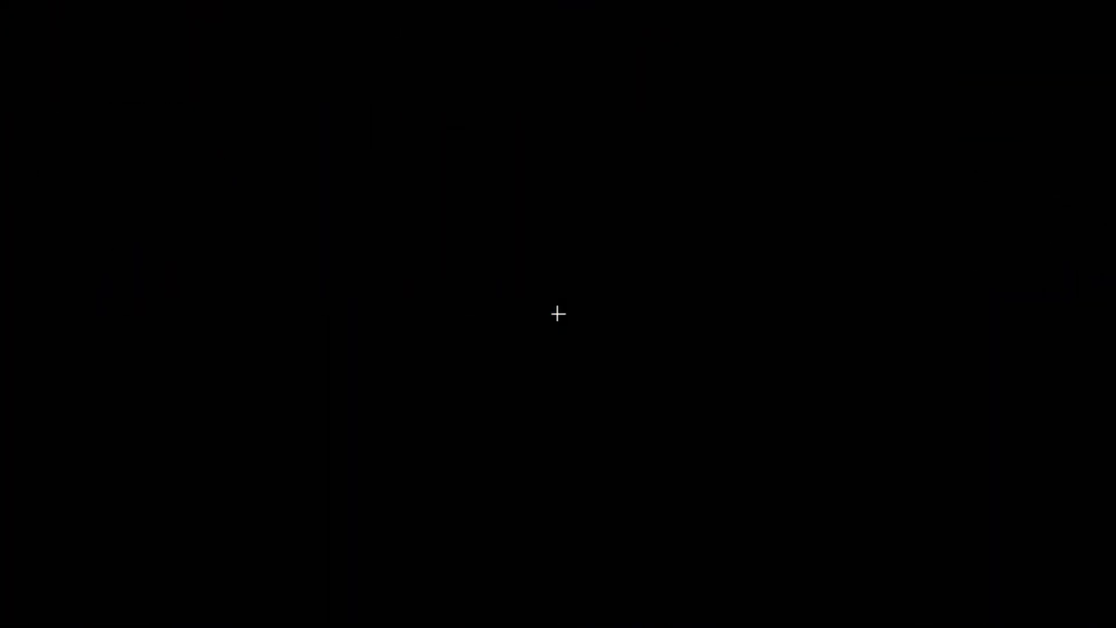
pyautogui.press('s')
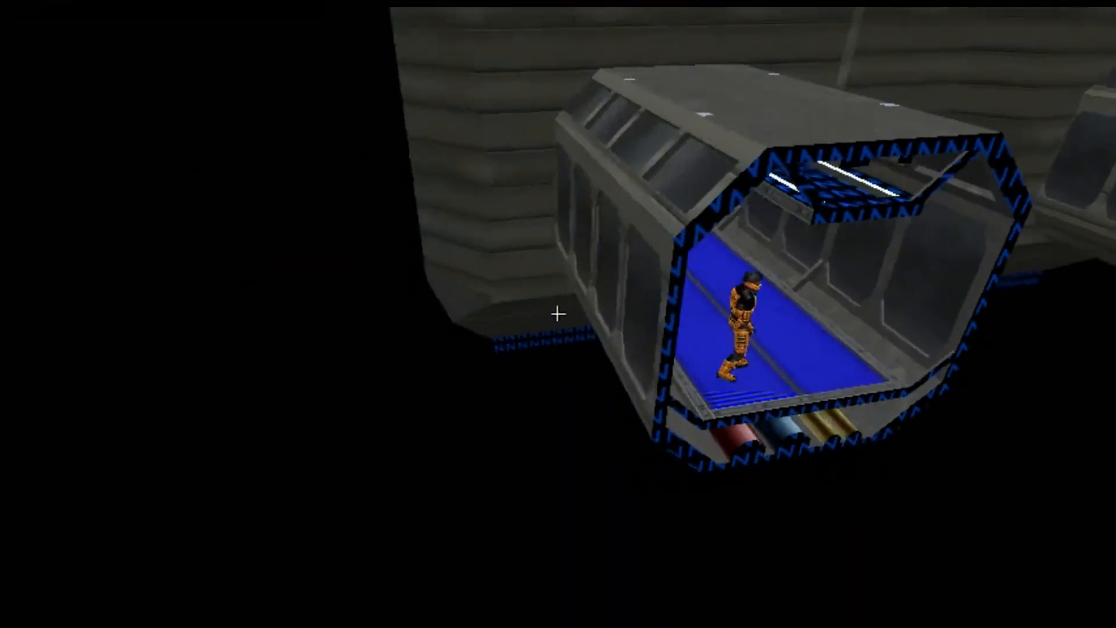
pyautogui.press('s')
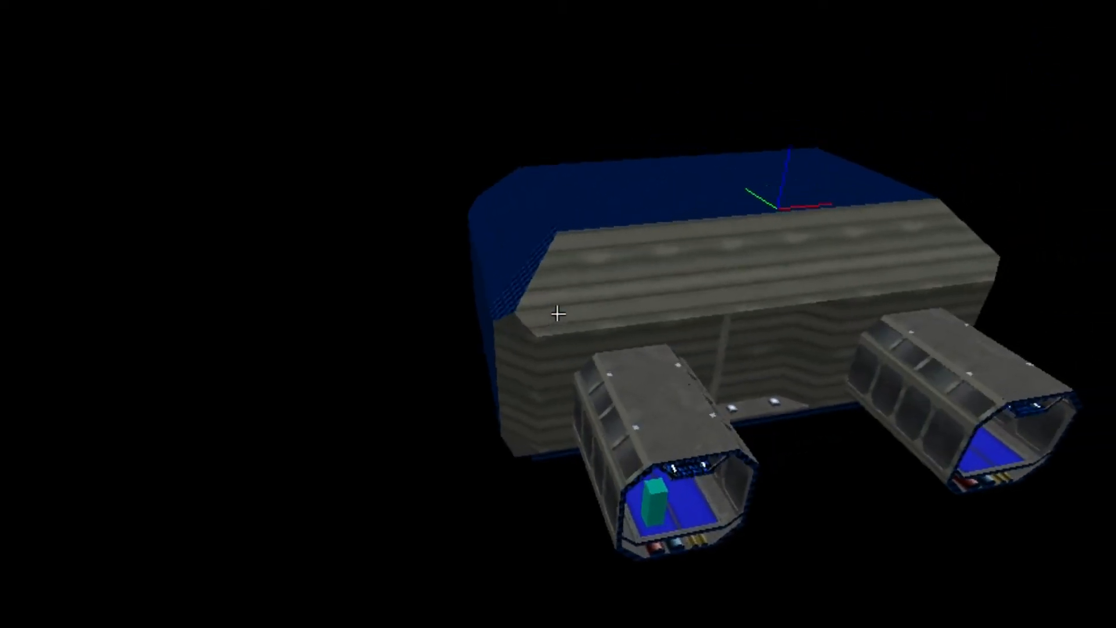
pyautogui.press('w')
pyautogui.press('w')
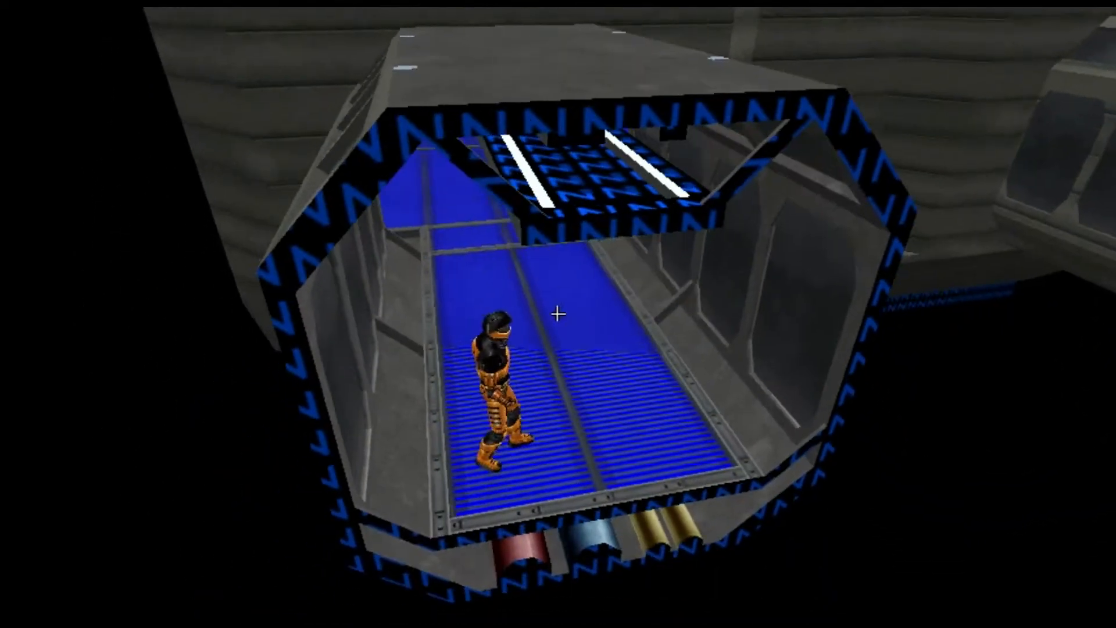
# Step: Examine the pipes and sloped concrete beneath the floor, and the wall corner where the side corridor meets the hall
pyautogui.press('w')
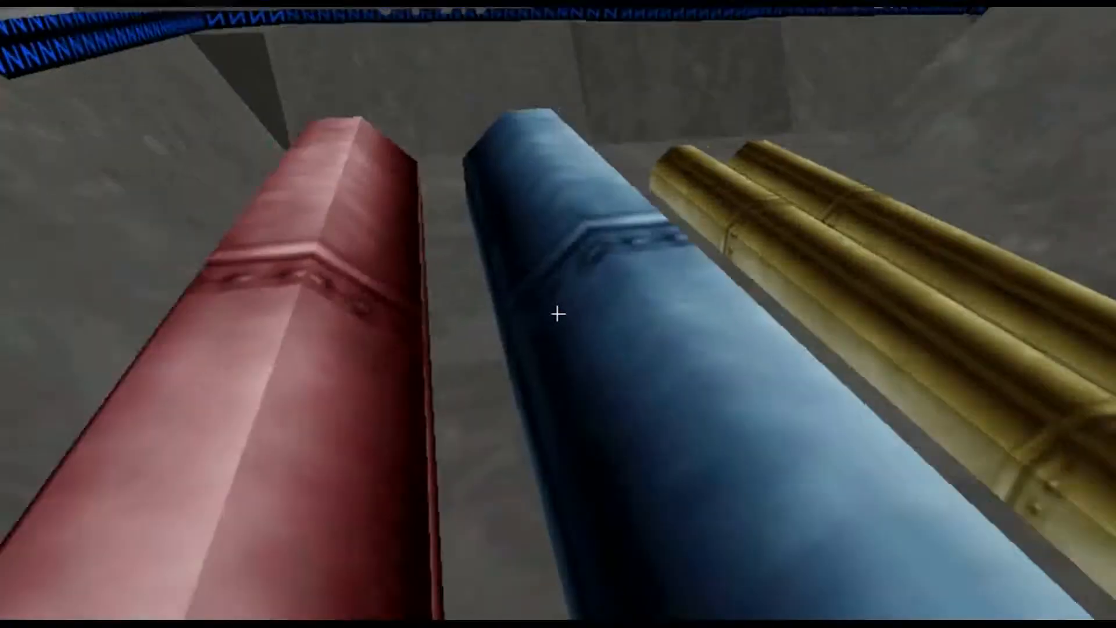
pyautogui.press('w')
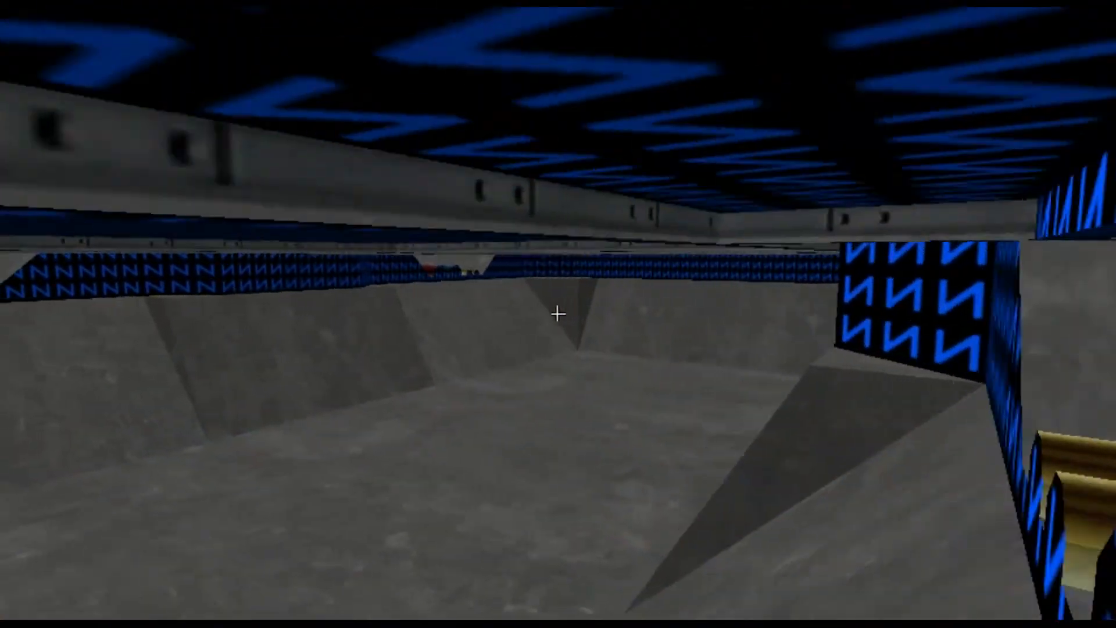
pyautogui.press('w')
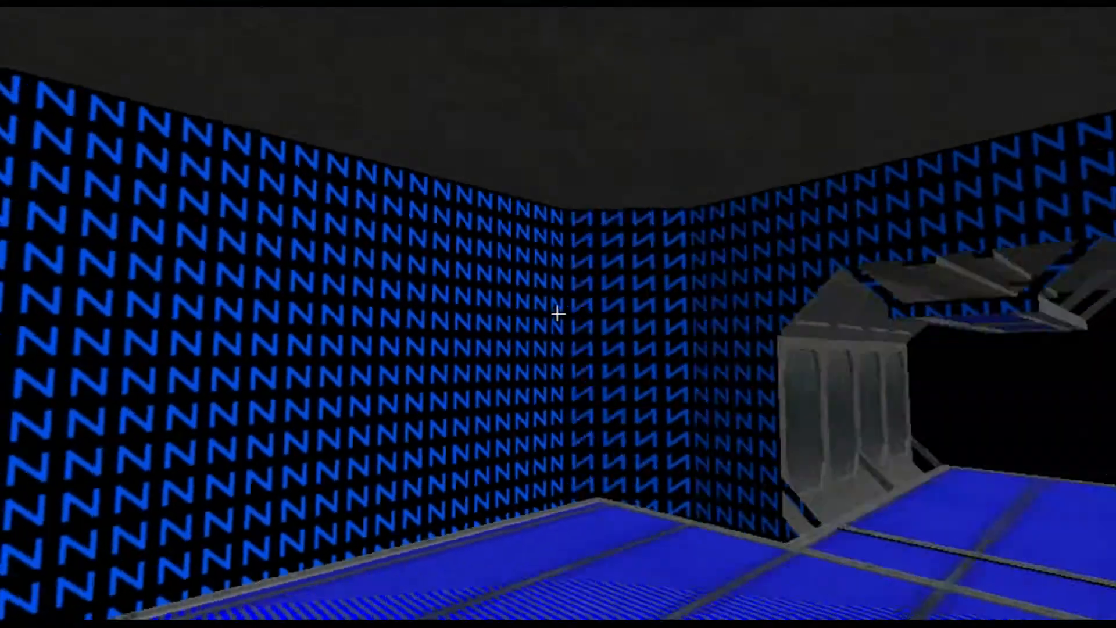
pyautogui.press('a')
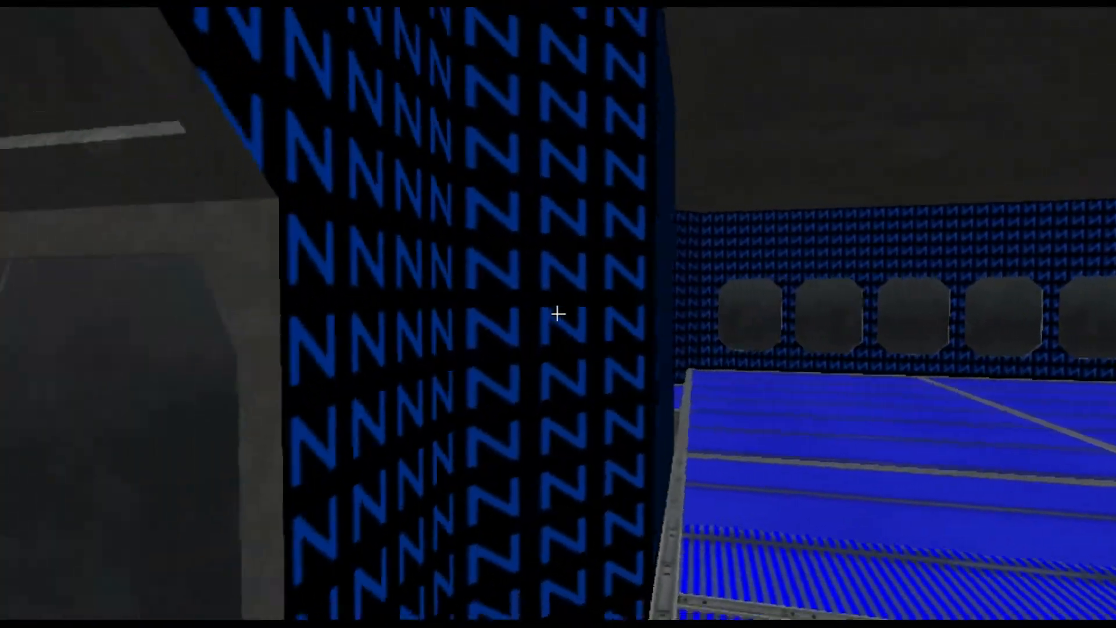
pyautogui.press('s')
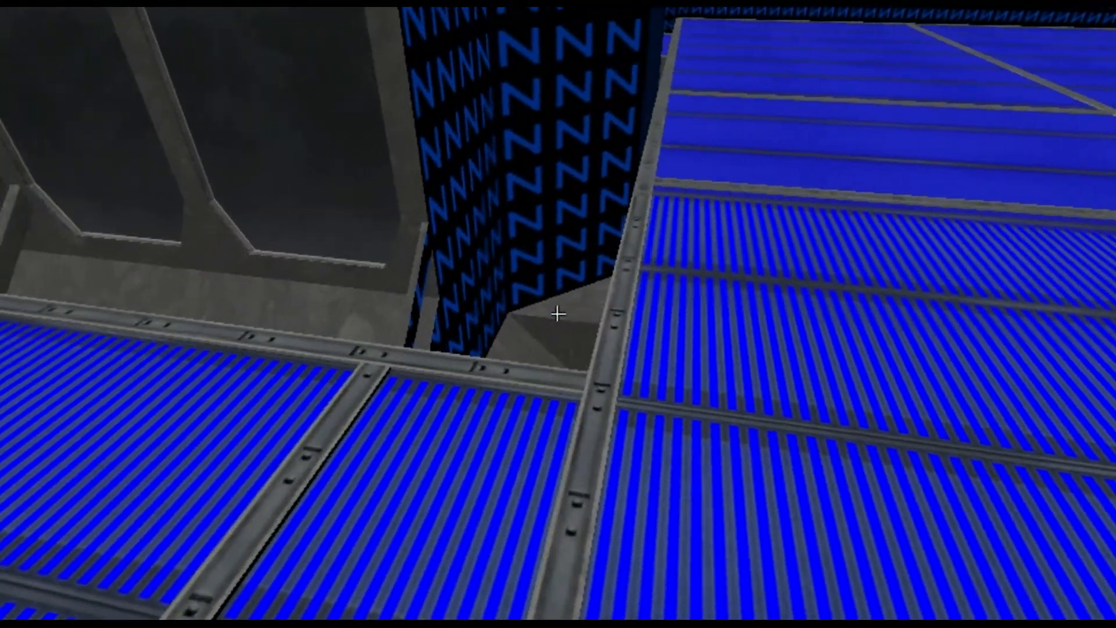
pyautogui.press('s')
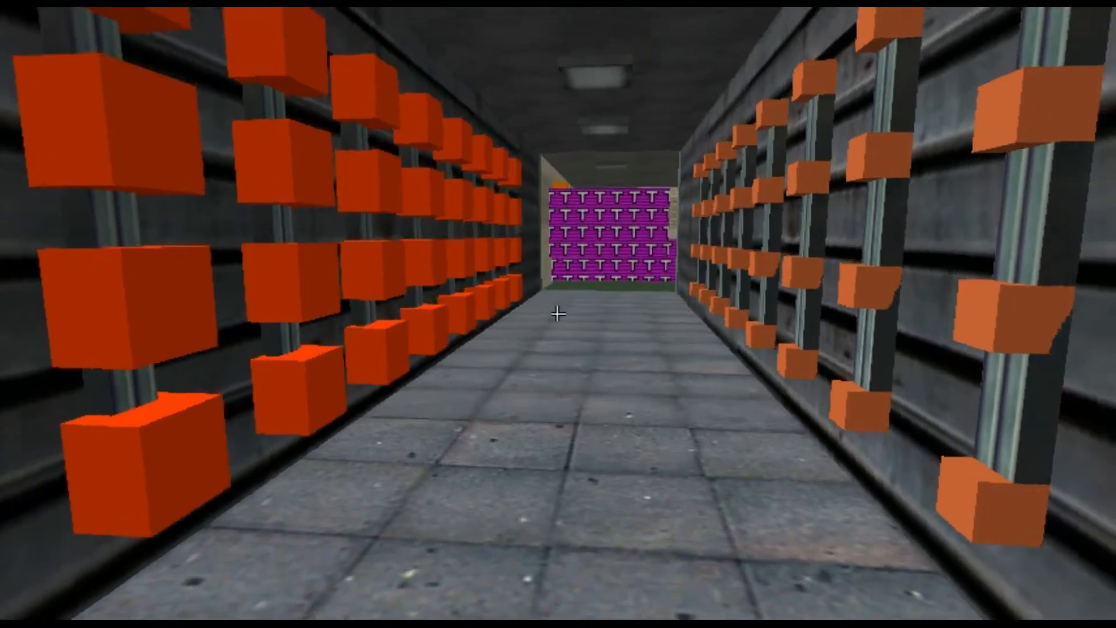
# Step: Examine the corridor with rows of orange light entities stacked in front of vertical strips along both dark ribbed walls
pyautogui.press('w')
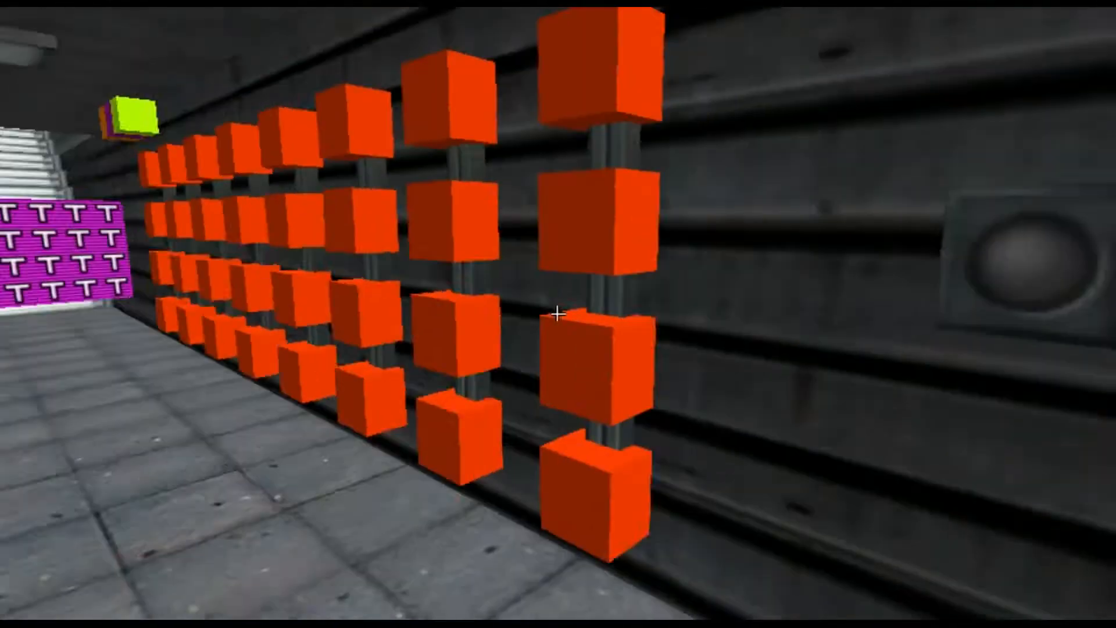
pyautogui.press('w')
pyautogui.press('w')
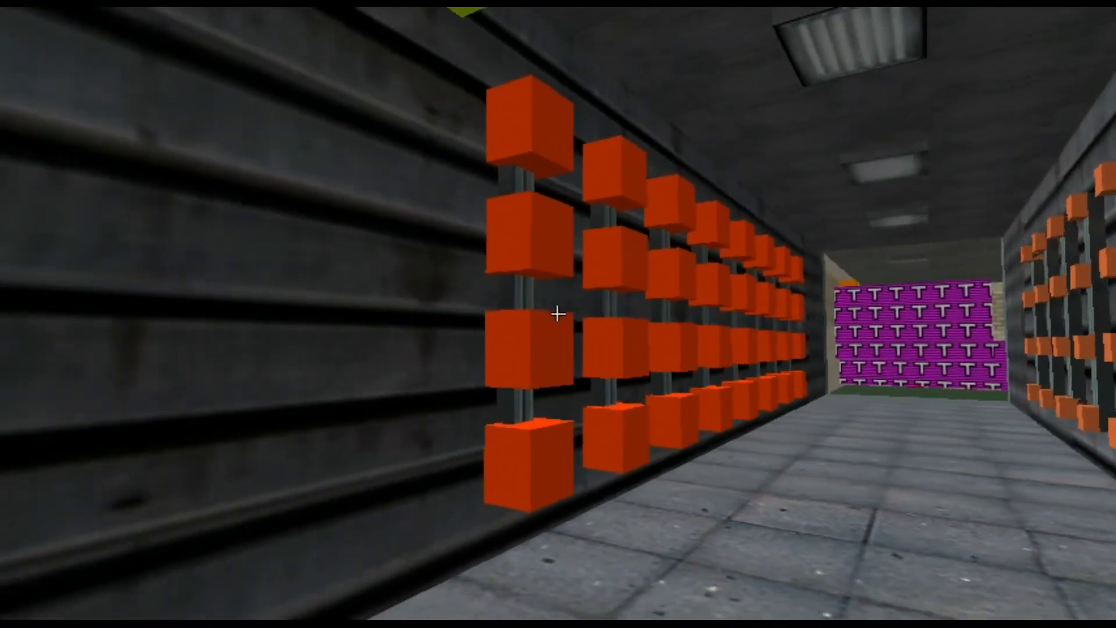
pyautogui.press('a')
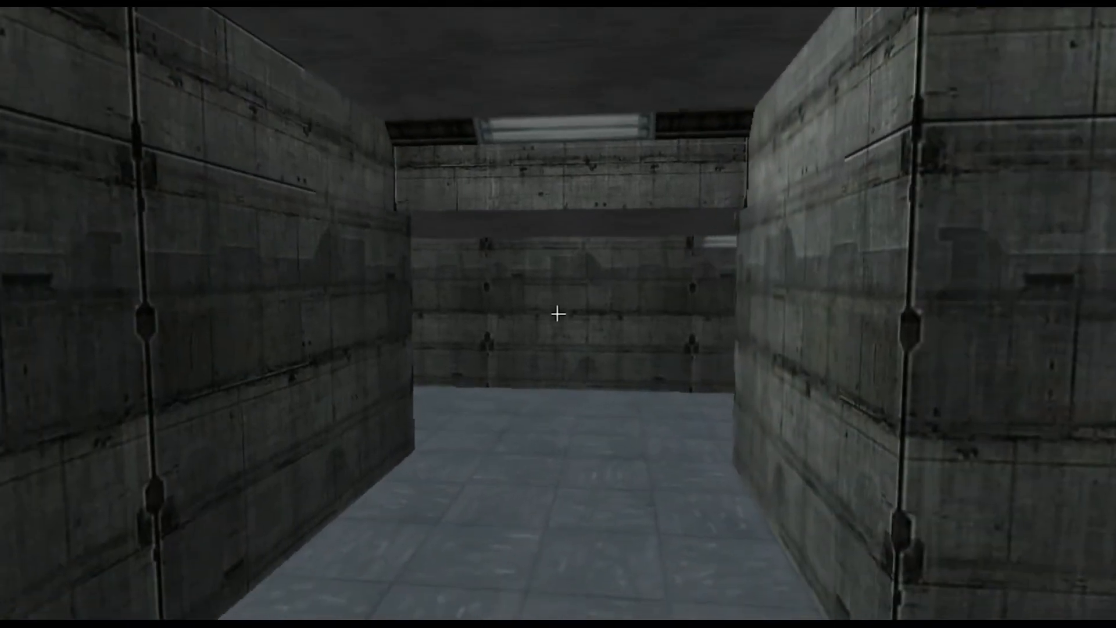
# Step: Examine the concrete panelled corridor, its opening into the wider room, the blue railing and the lights along the ceiling edge
pyautogui.press('s')
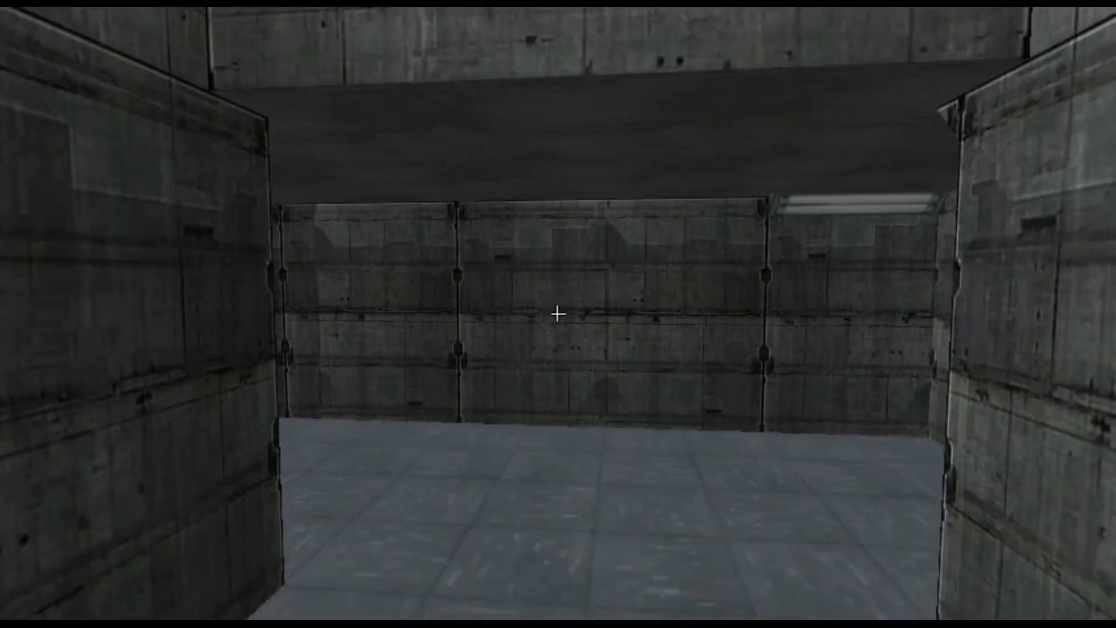
pyautogui.press('w')
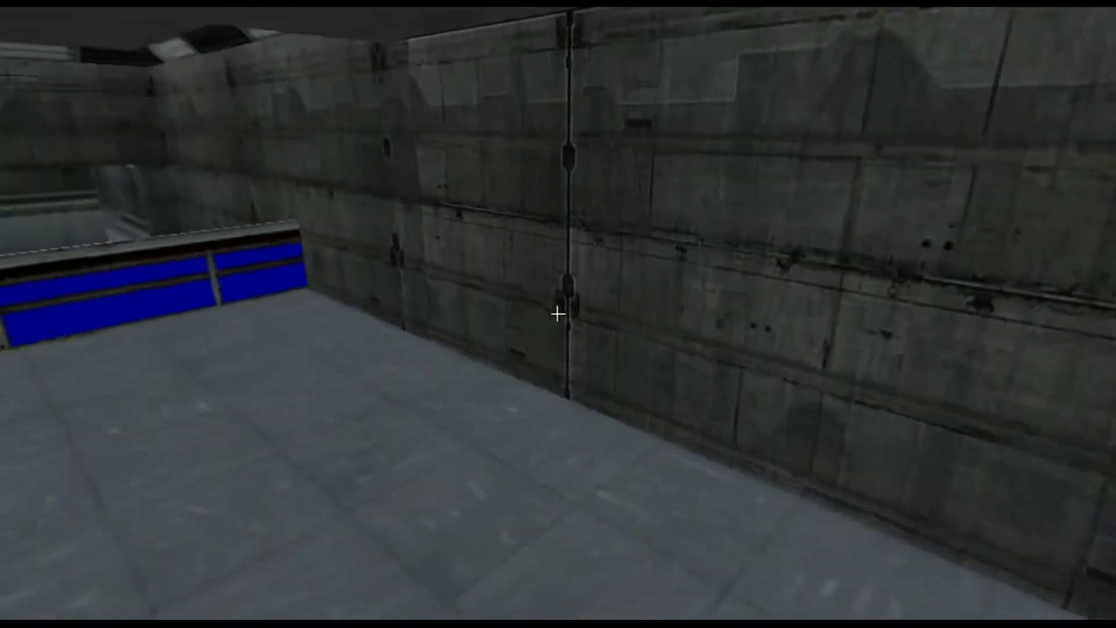
pyautogui.press('w')
pyautogui.press('w')
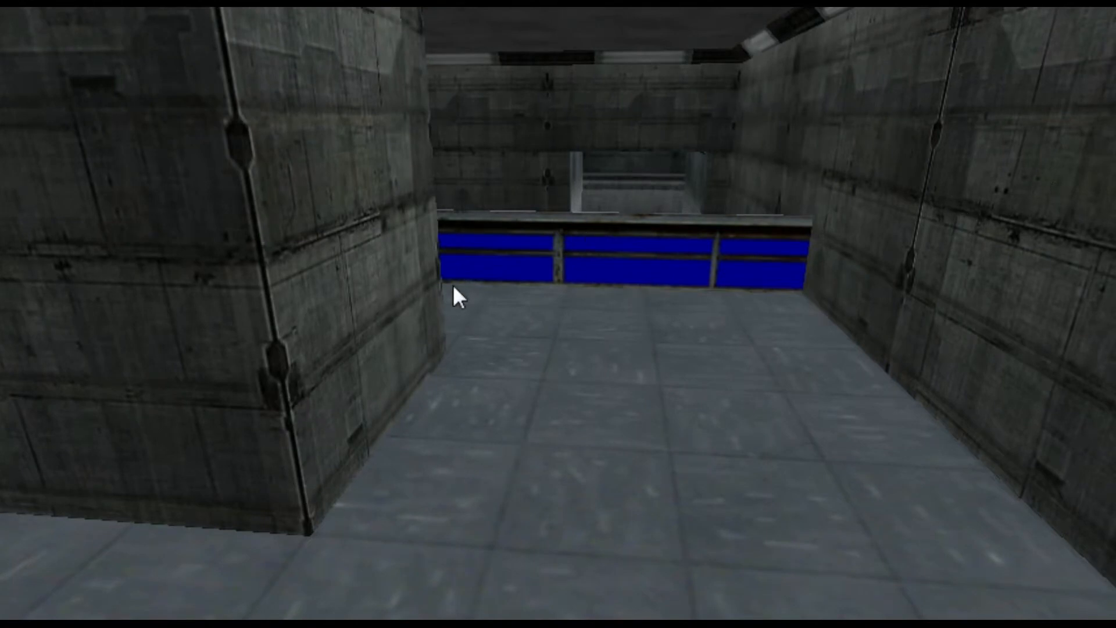
pyautogui.press('z')
pyautogui.press('w')
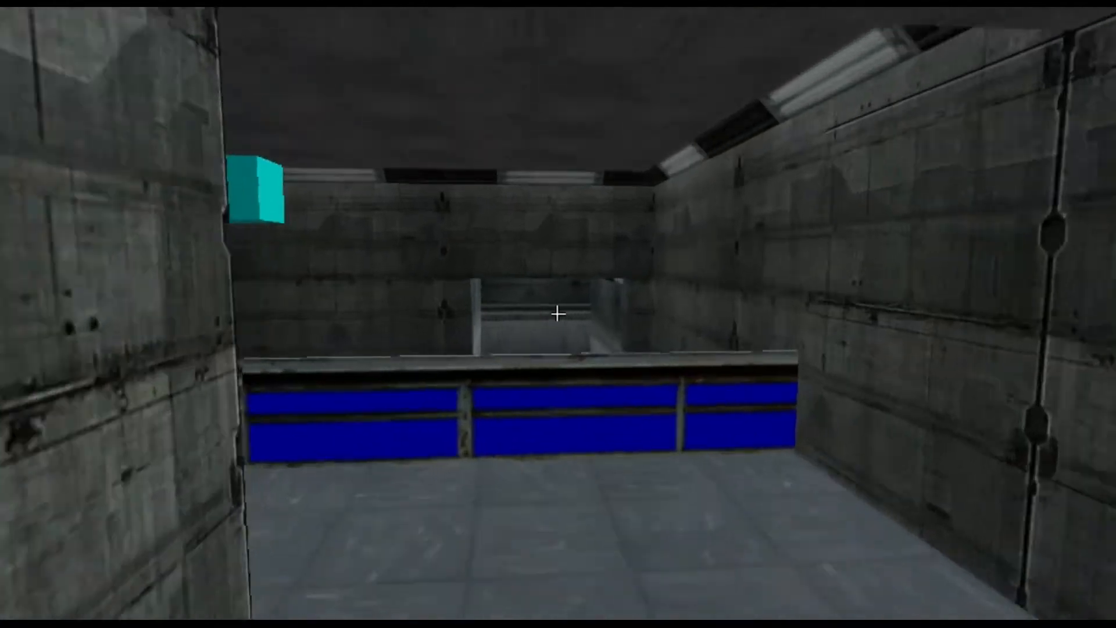
# Step: Examine the metal-panelled corridor, its projecting pillars and ceiling-edge lights, and the opening facing the raised blue railing
pyautogui.press('w')
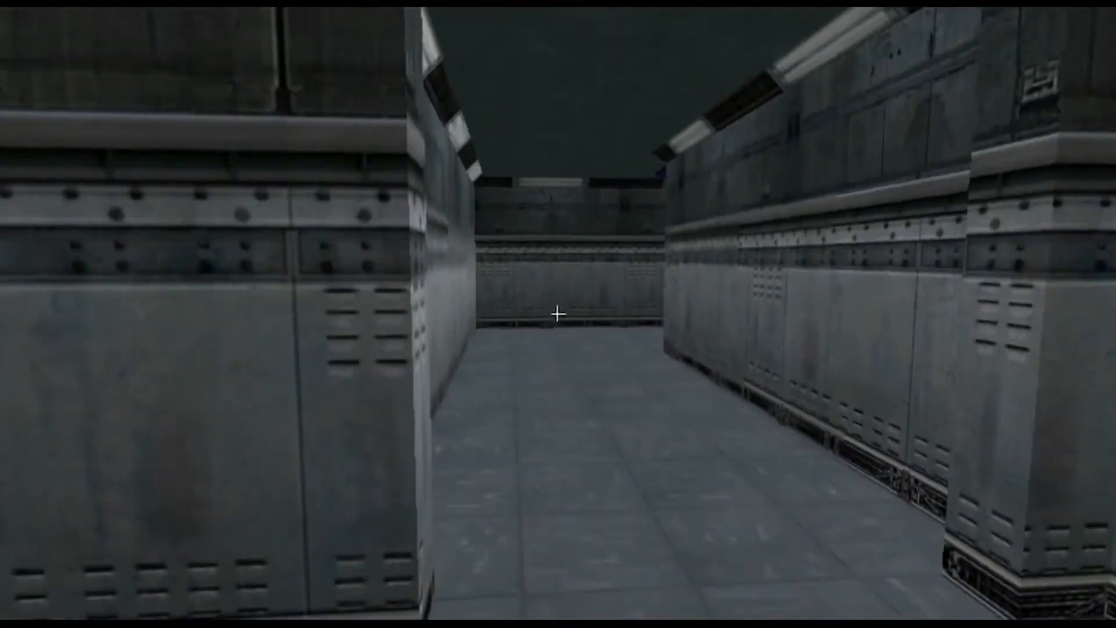
pyautogui.press('w')
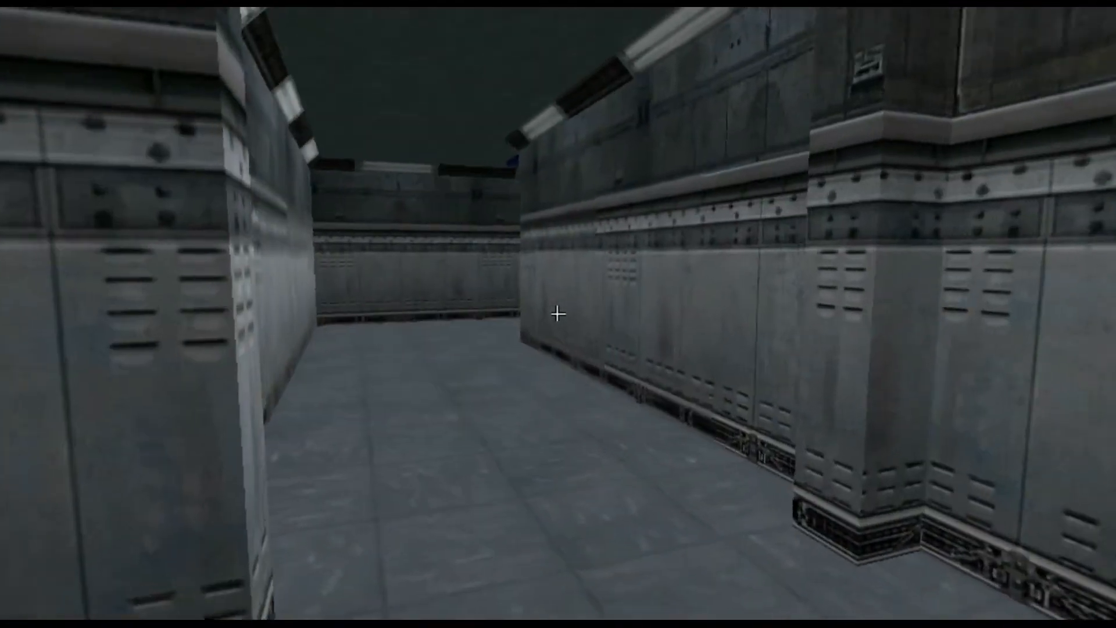
pyautogui.press('a')
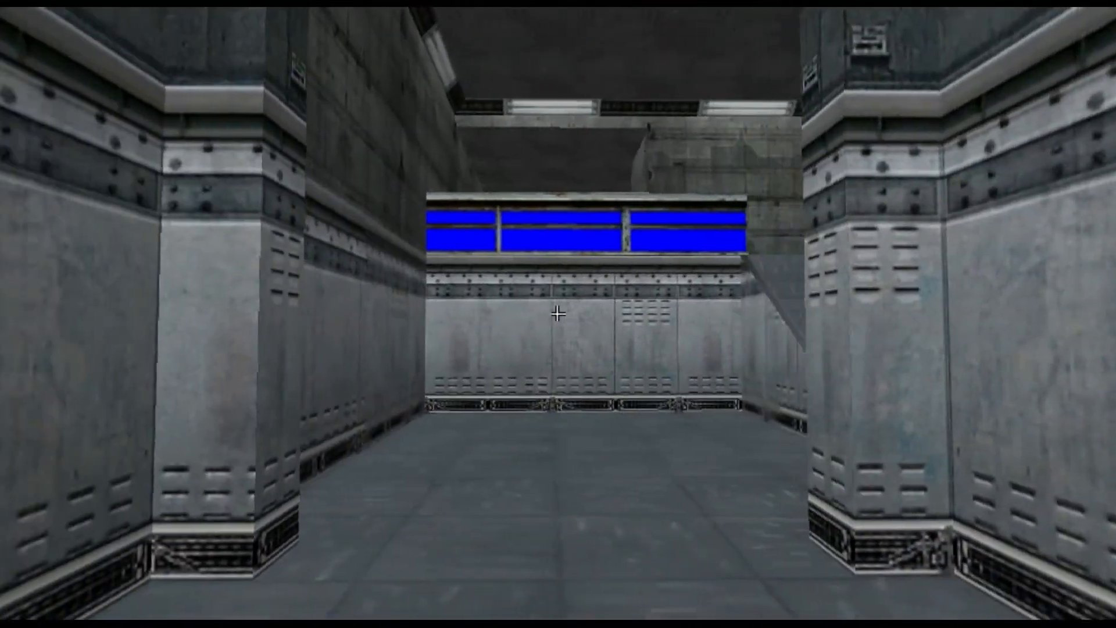
pyautogui.press('w')
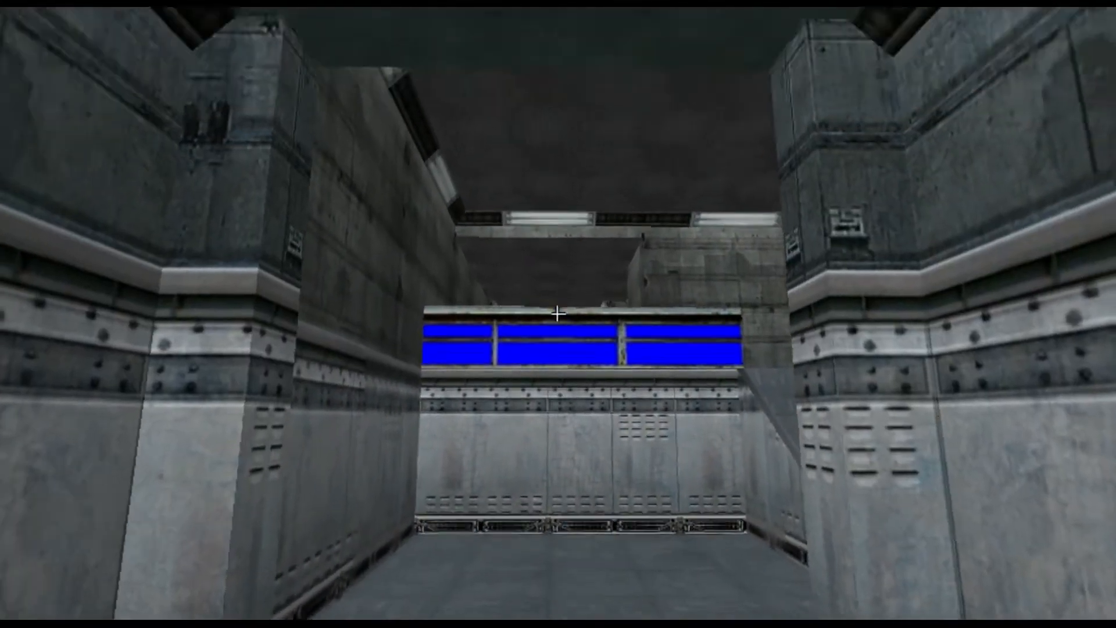
# Step: Examine the staircase beside the railing, the concrete walls above it, and the pillars and base trim along the lower metal walls
pyautogui.press('w')
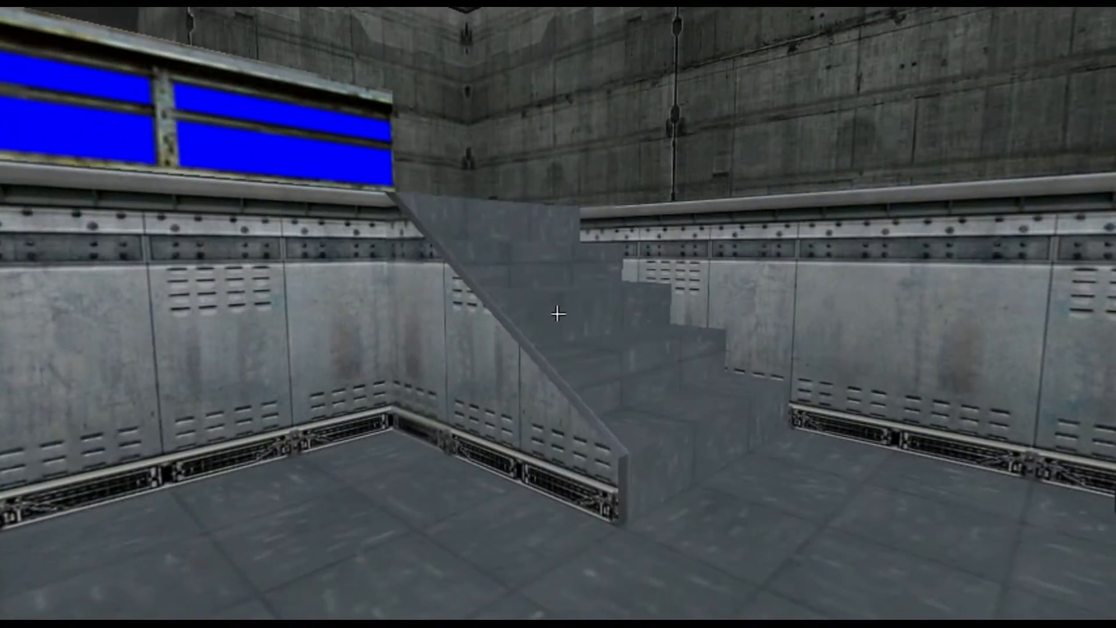
pyautogui.press('w')
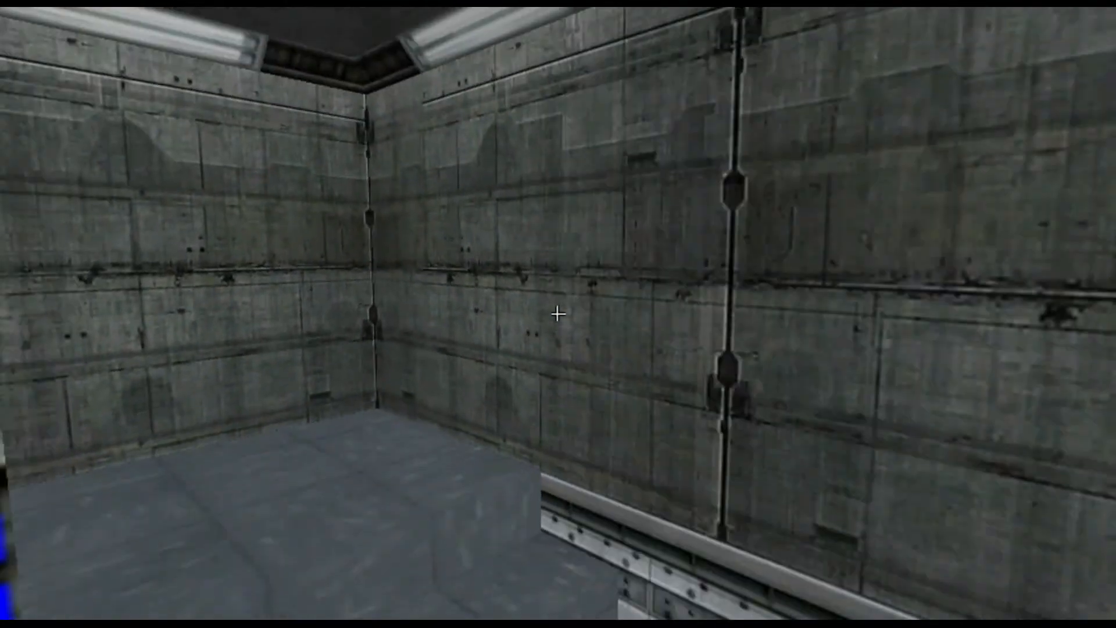
pyautogui.press('w')
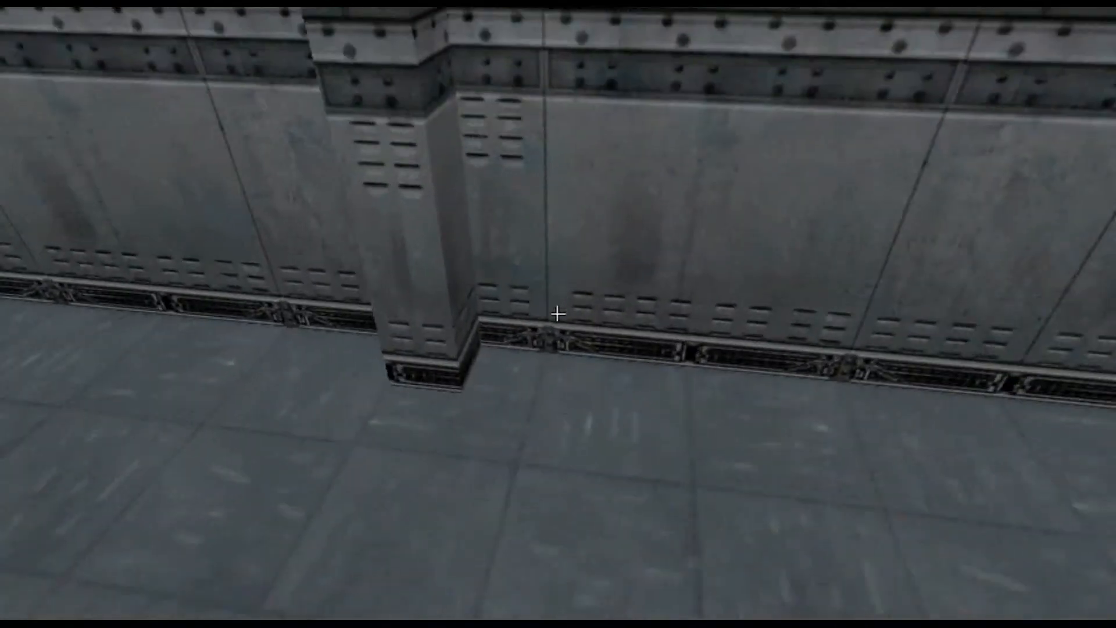
pyautogui.press('w')
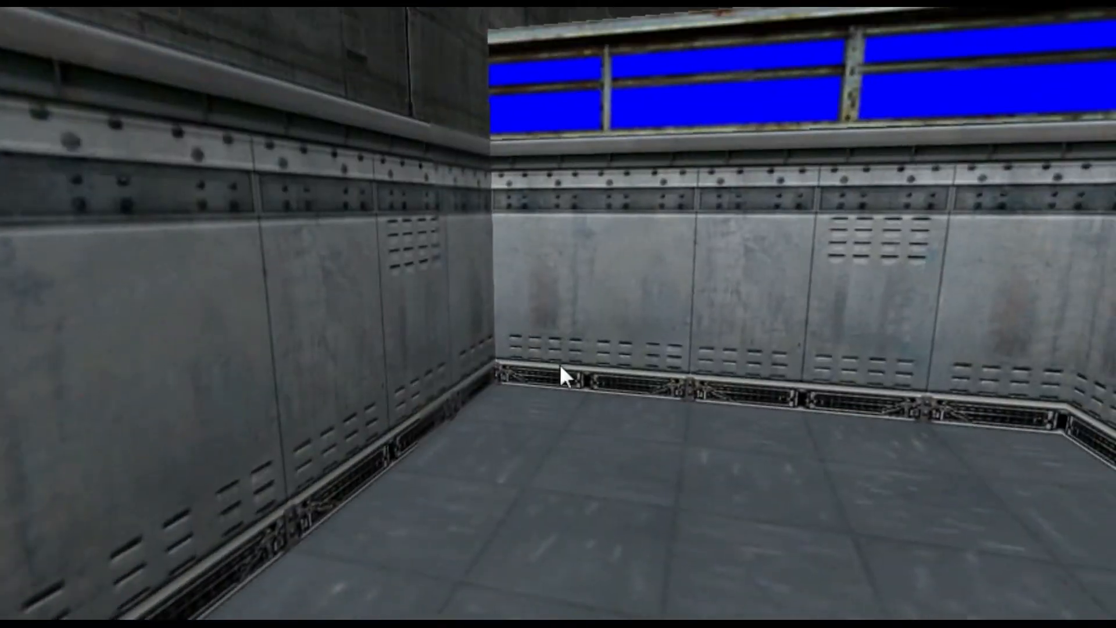
pyautogui.press('s')
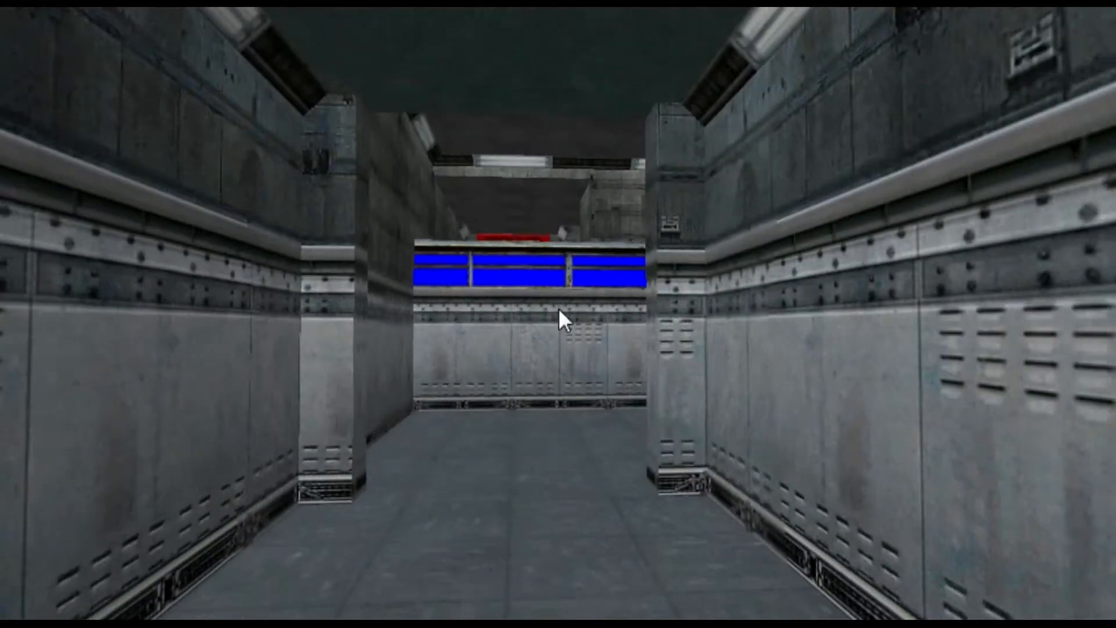
pyautogui.press('w')
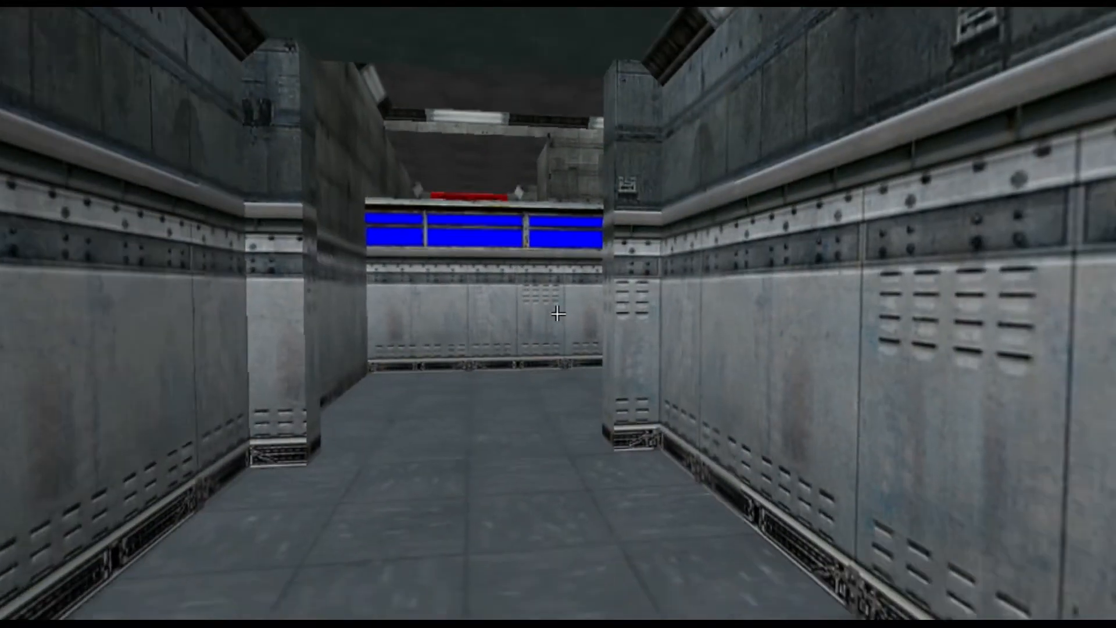